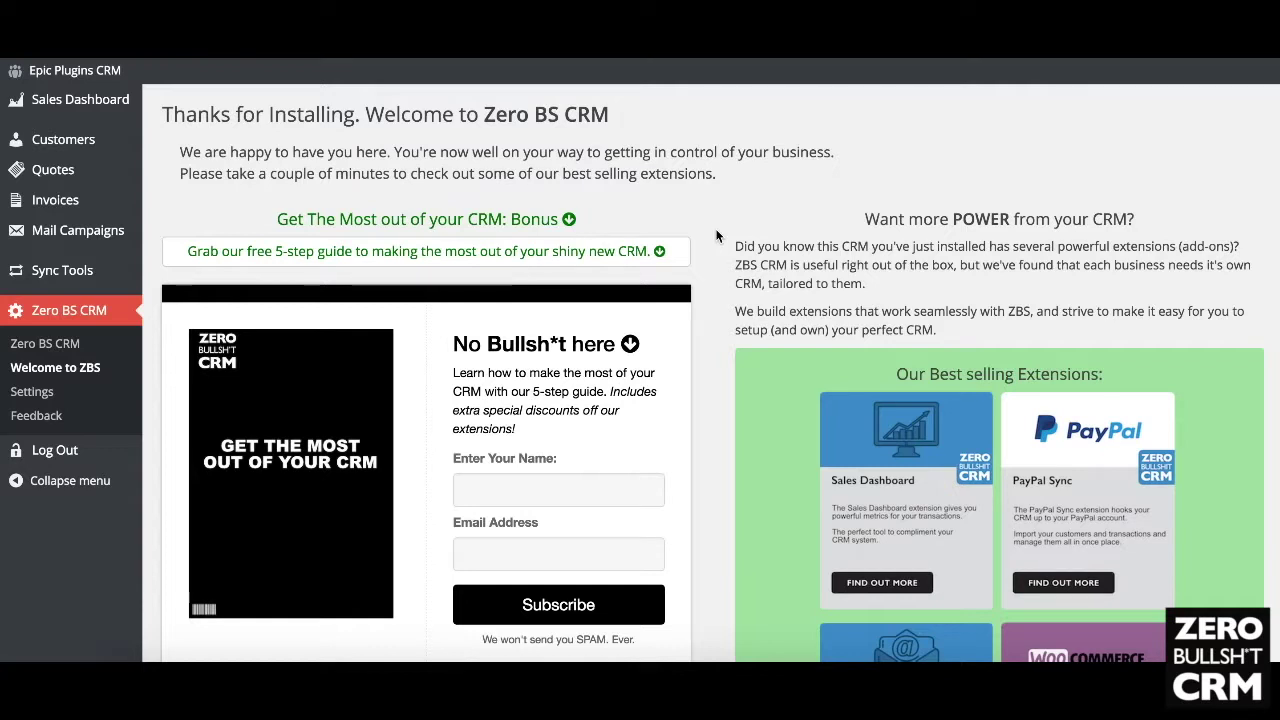
Step: Open Zero BS CRM Settings to view the WordPress Override Mode options, like login logo override
{"action": "scroll", "coordinate": [716, 236], "scroll_direction": "down", "scroll_amount": 5}
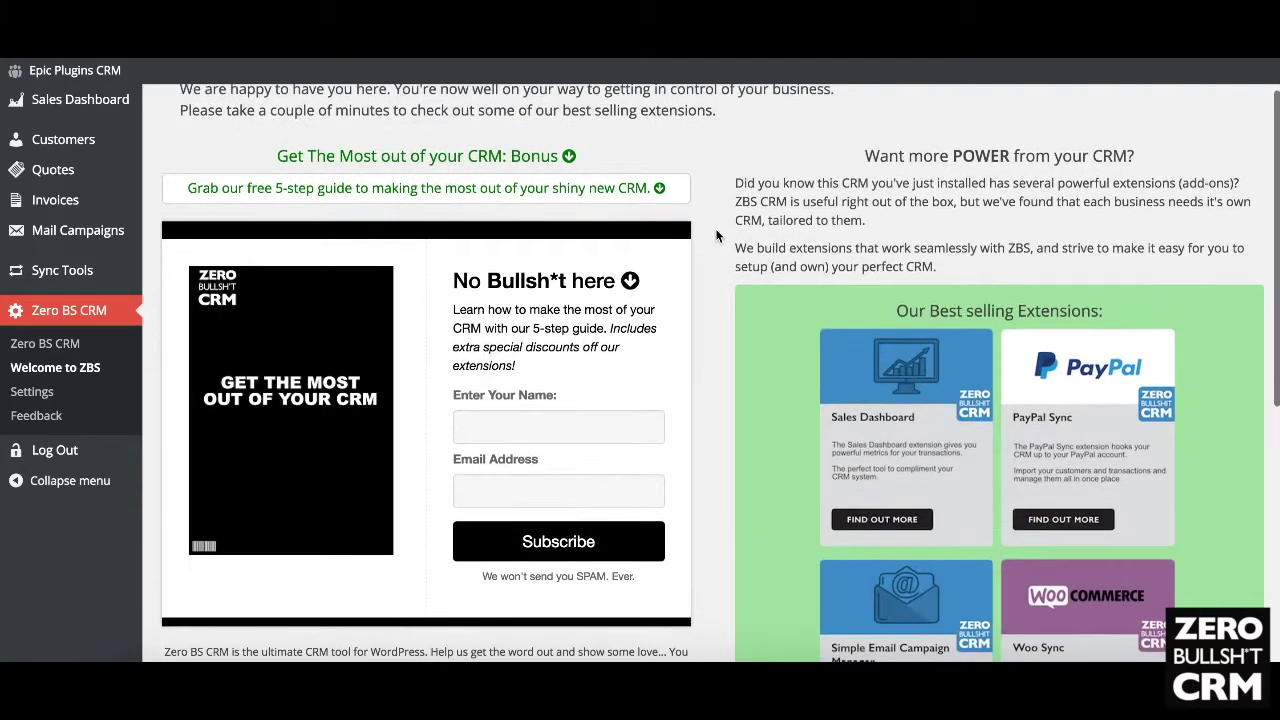
{"action": "scroll", "coordinate": [716, 236], "scroll_direction": "up", "scroll_amount": 5}
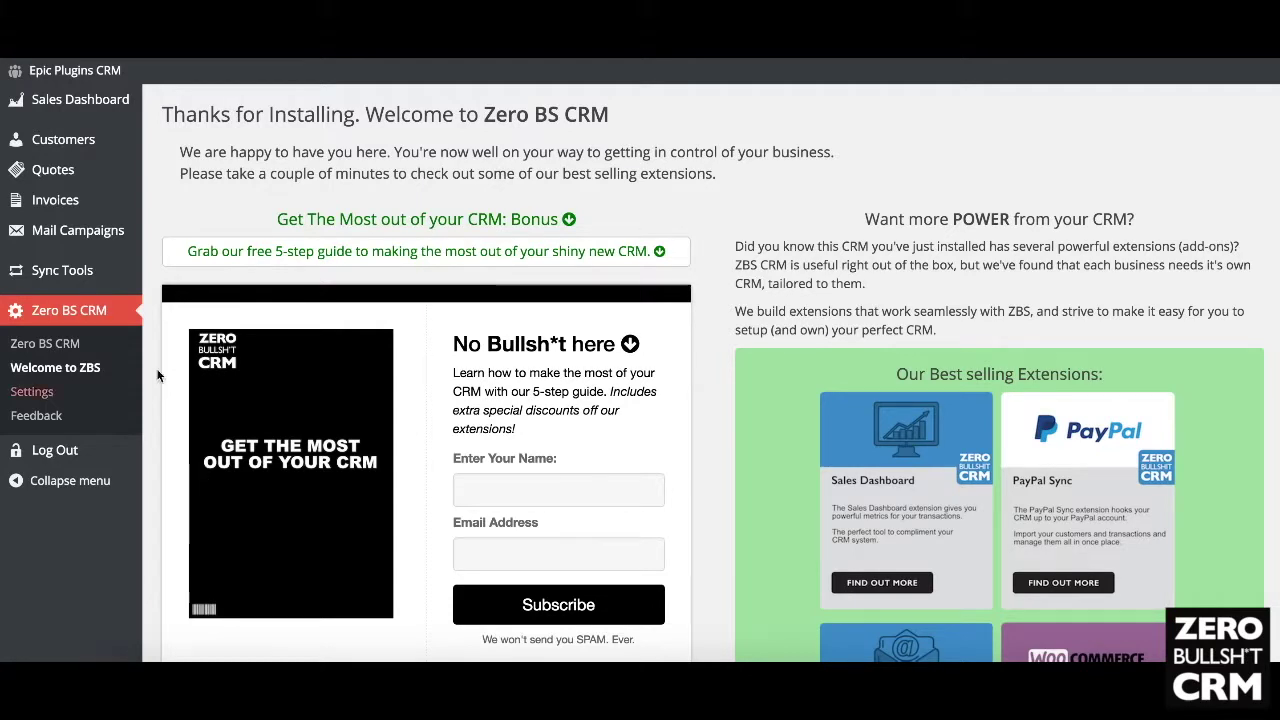
{"action": "left_click", "coordinate": [27, 394]}
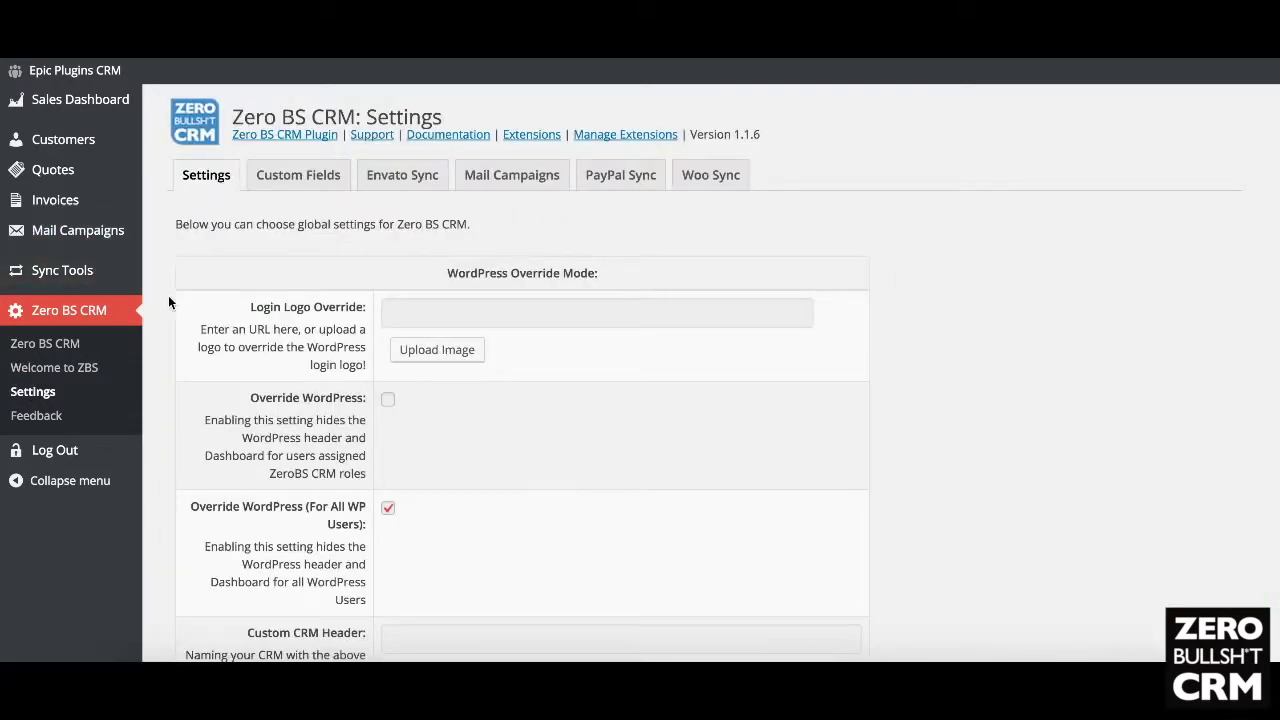
{"action": "scroll", "coordinate": [168, 302], "scroll_direction": "down", "scroll_amount": 2}
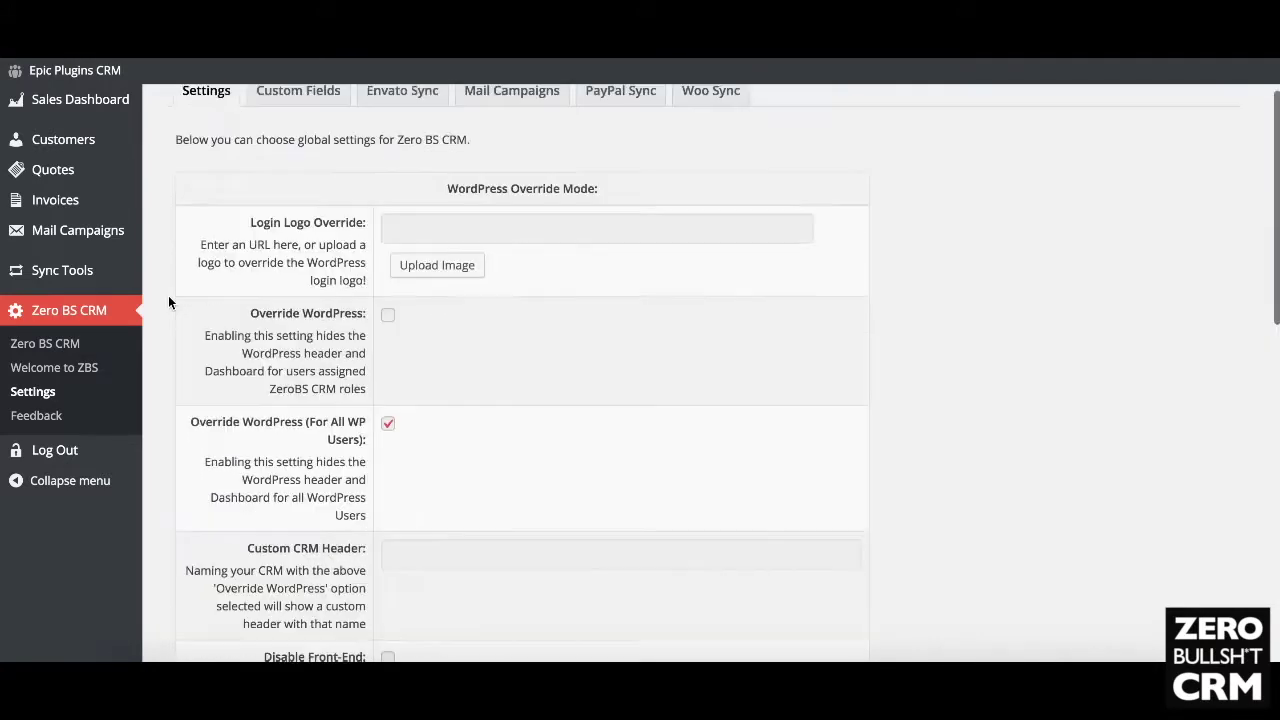
{"action": "scroll", "coordinate": [168, 302], "scroll_direction": "up", "scroll_amount": 2}
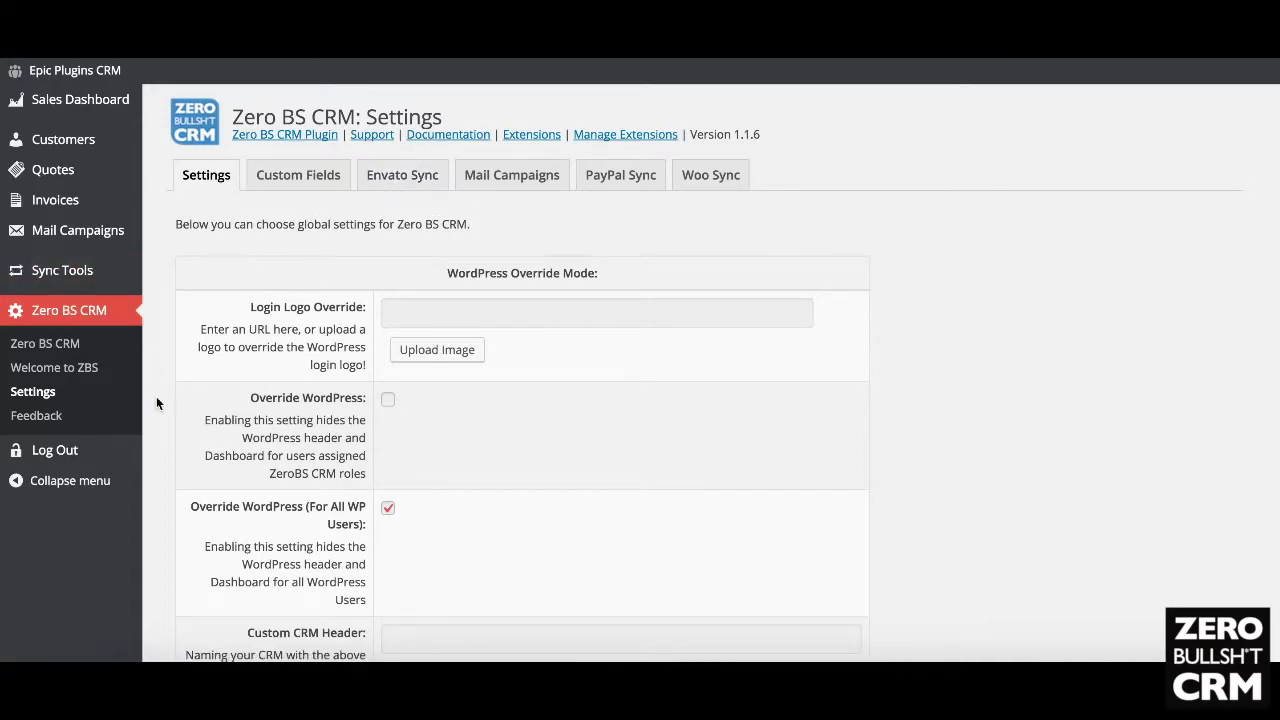
Step: Open the Send Us Feedback page with its documentation and support links
{"action": "left_click", "coordinate": [31, 419]}
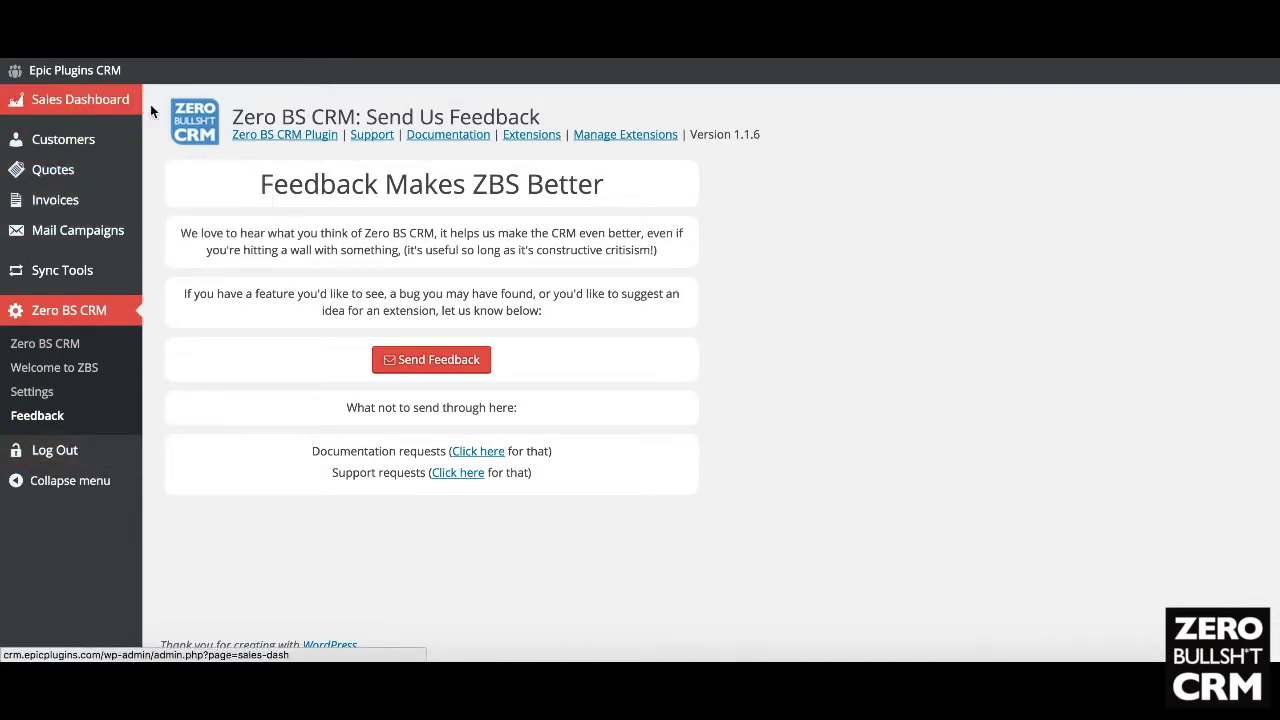
Step: Open the Customers list of 1,825 records and start adding a new customer
{"action": "left_click", "coordinate": [50, 146]}
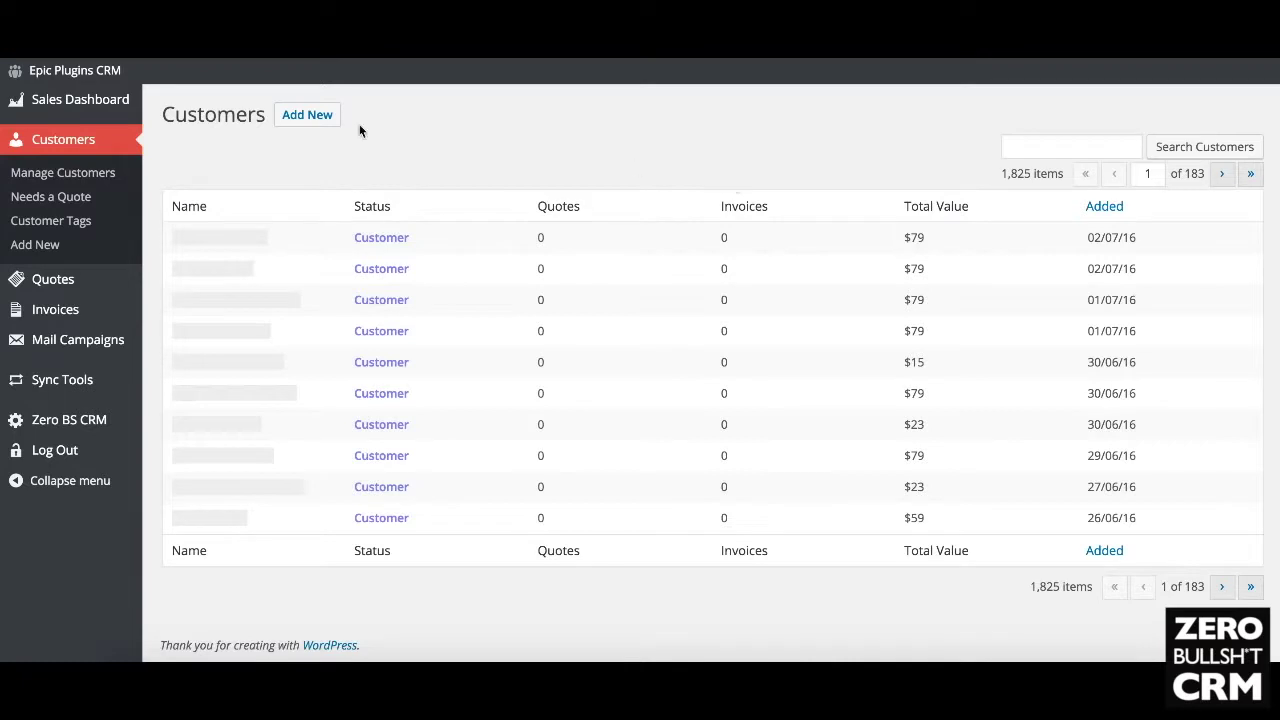
{"action": "left_click", "coordinate": [307, 114]}
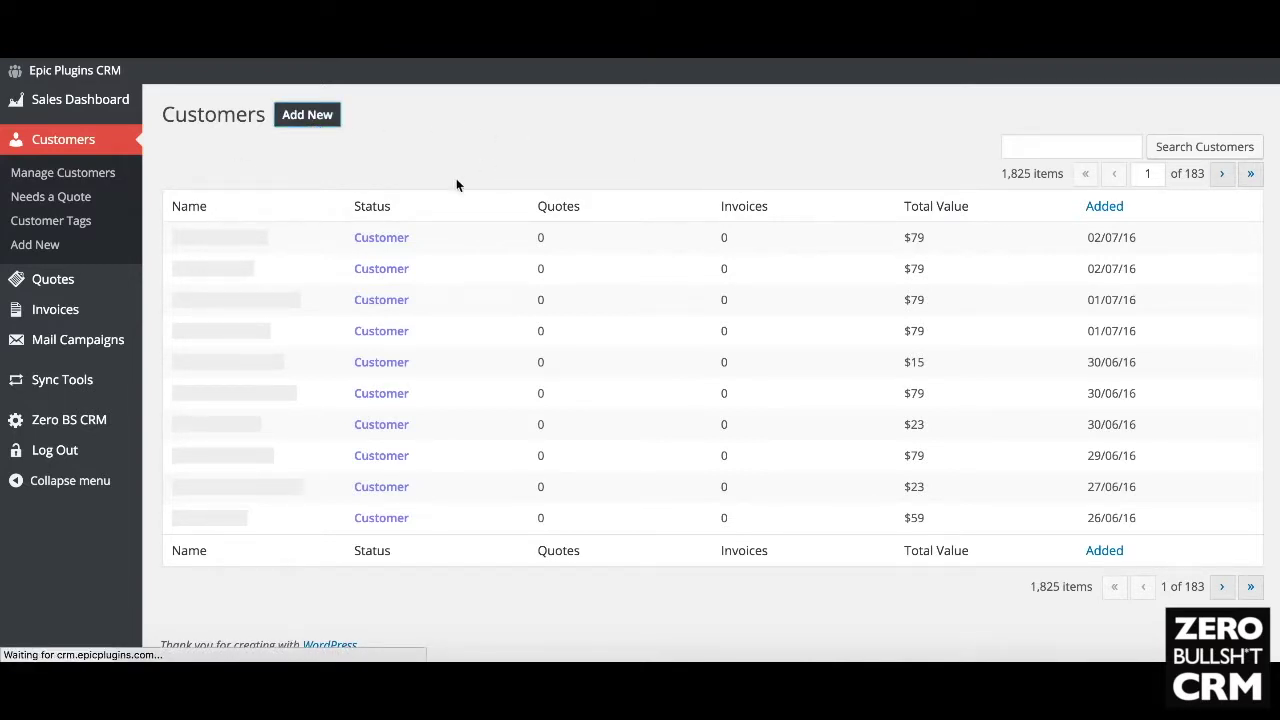
{"action": "scroll", "coordinate": [377, 266], "scroll_direction": "down", "scroll_amount": 6}
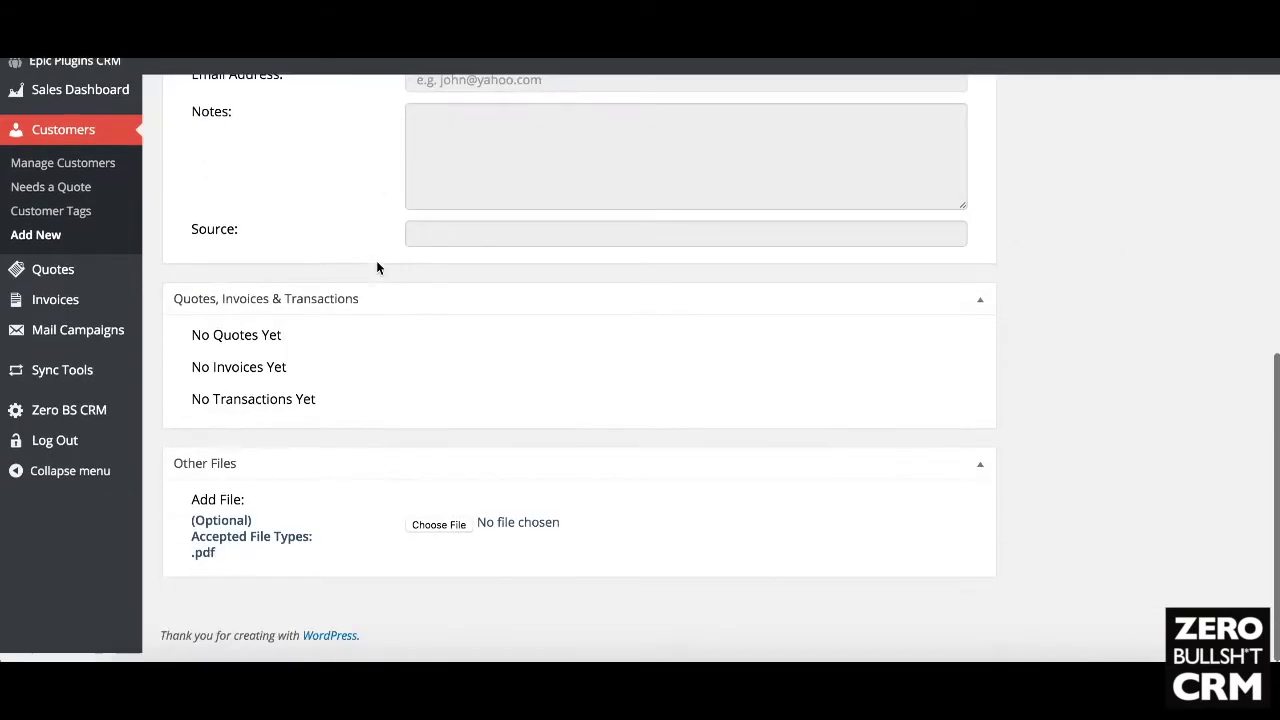
{"action": "scroll", "coordinate": [377, 266], "scroll_direction": "up", "scroll_amount": 8}
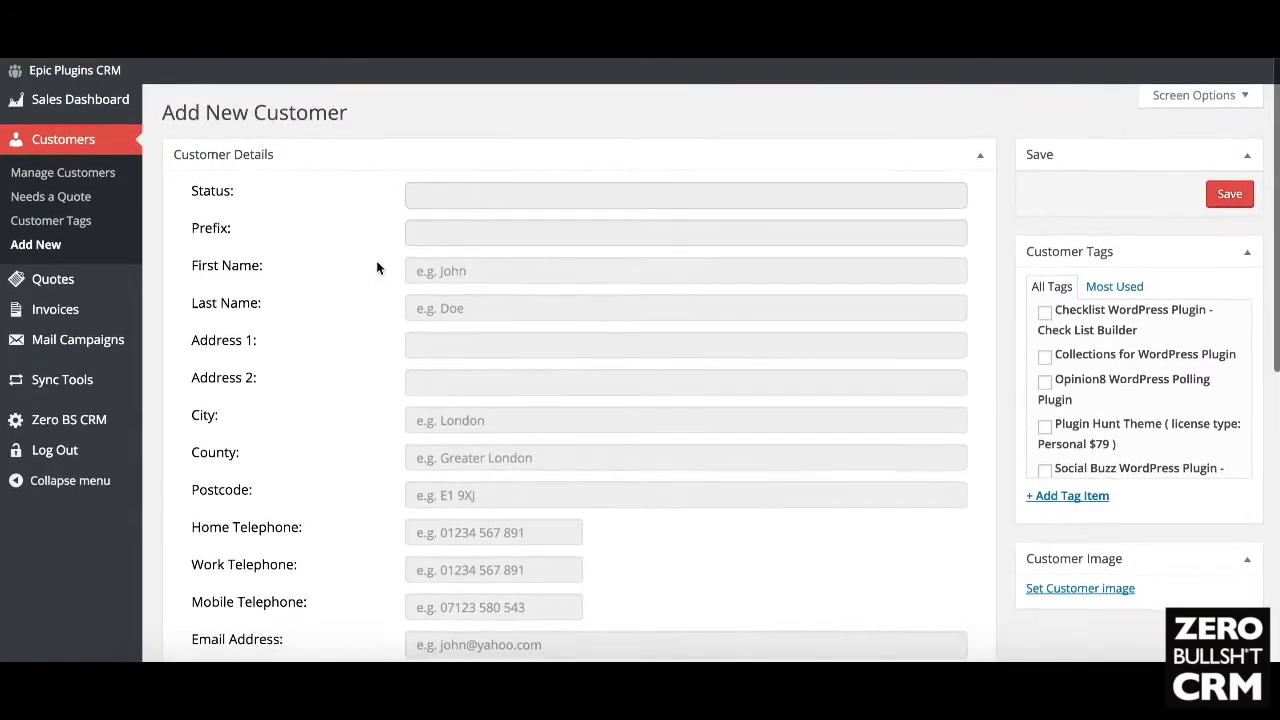
{"action": "scroll", "coordinate": [377, 266], "scroll_direction": "down", "scroll_amount": 1}
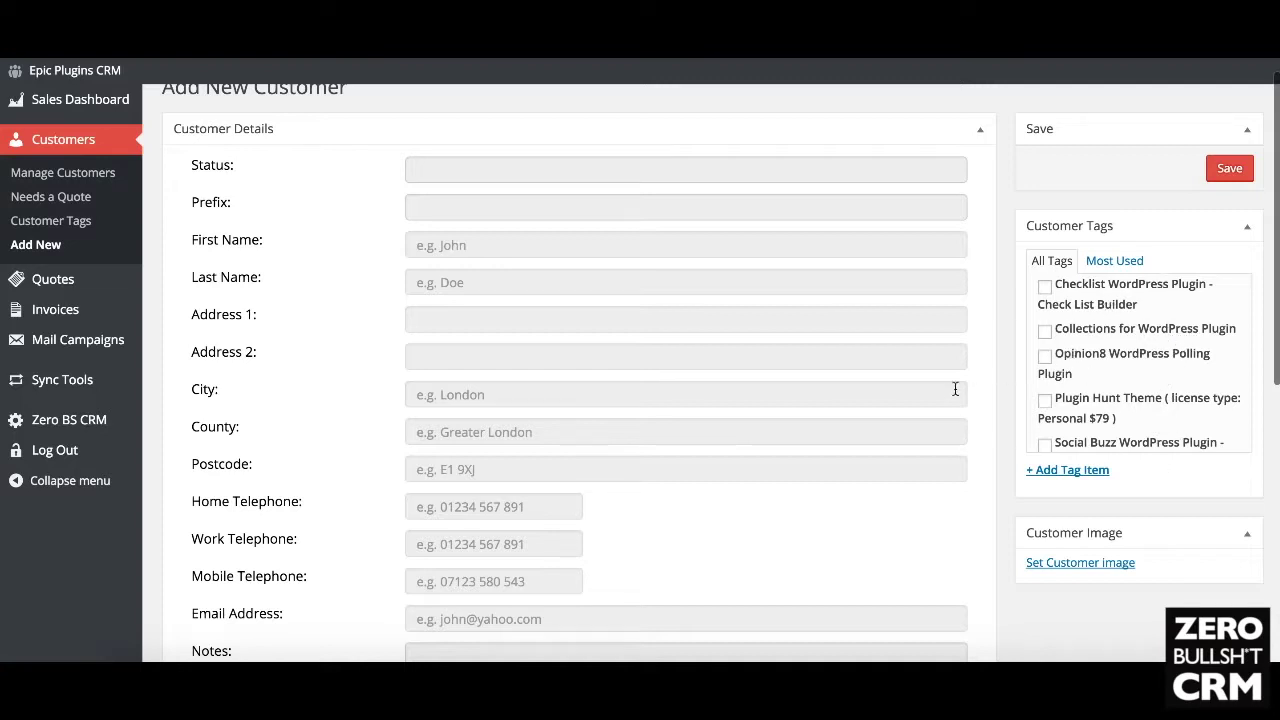
{"action": "scroll", "coordinate": [955, 389], "scroll_direction": "down", "scroll_amount": 5}
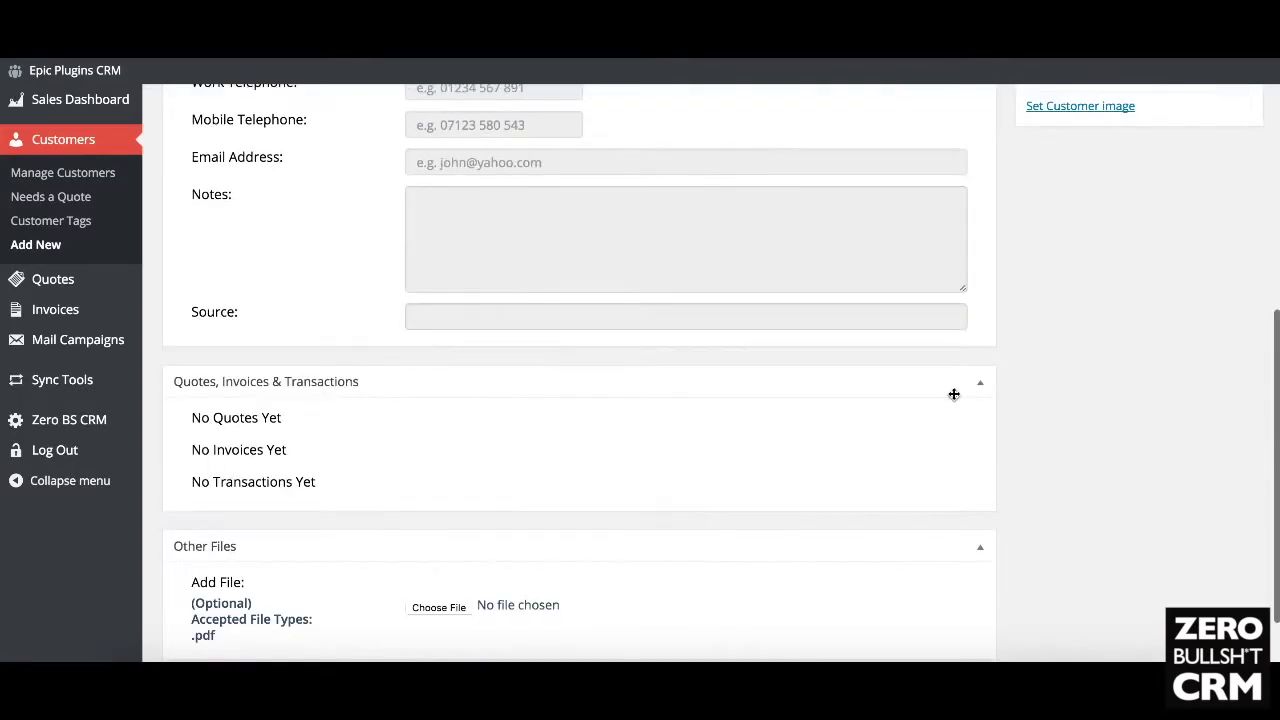
{"action": "scroll", "coordinate": [527, 464], "scroll_direction": "down", "scroll_amount": 2}
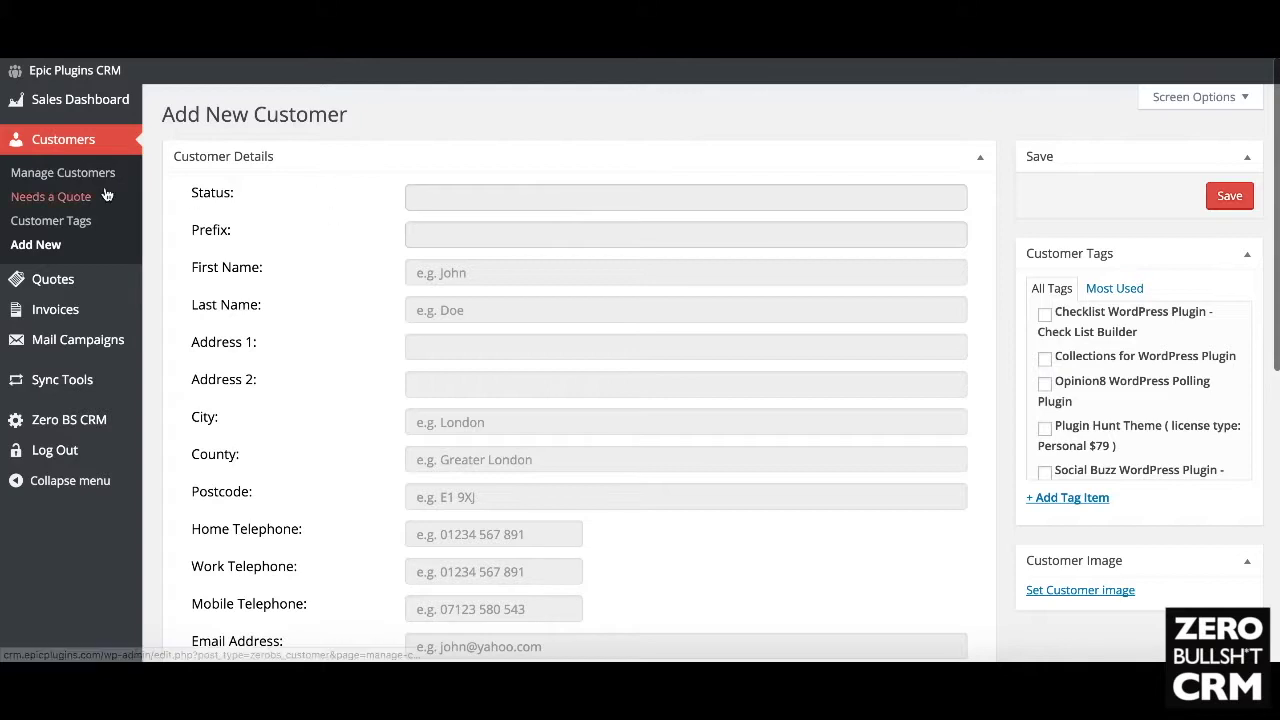
{"action": "left_click", "coordinate": [72, 174]}
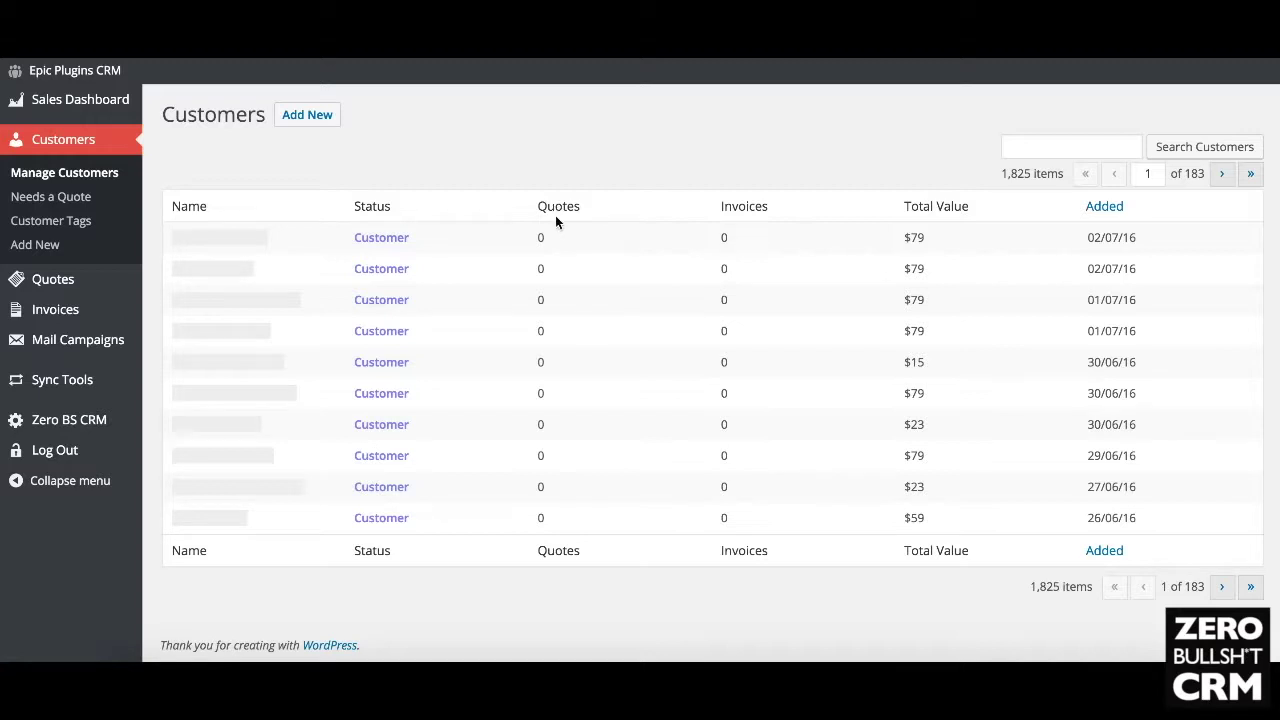
Step: View the four-item Quotes list, then the Invoices list with two unpaid and one paid
{"action": "left_click", "coordinate": [88, 279]}
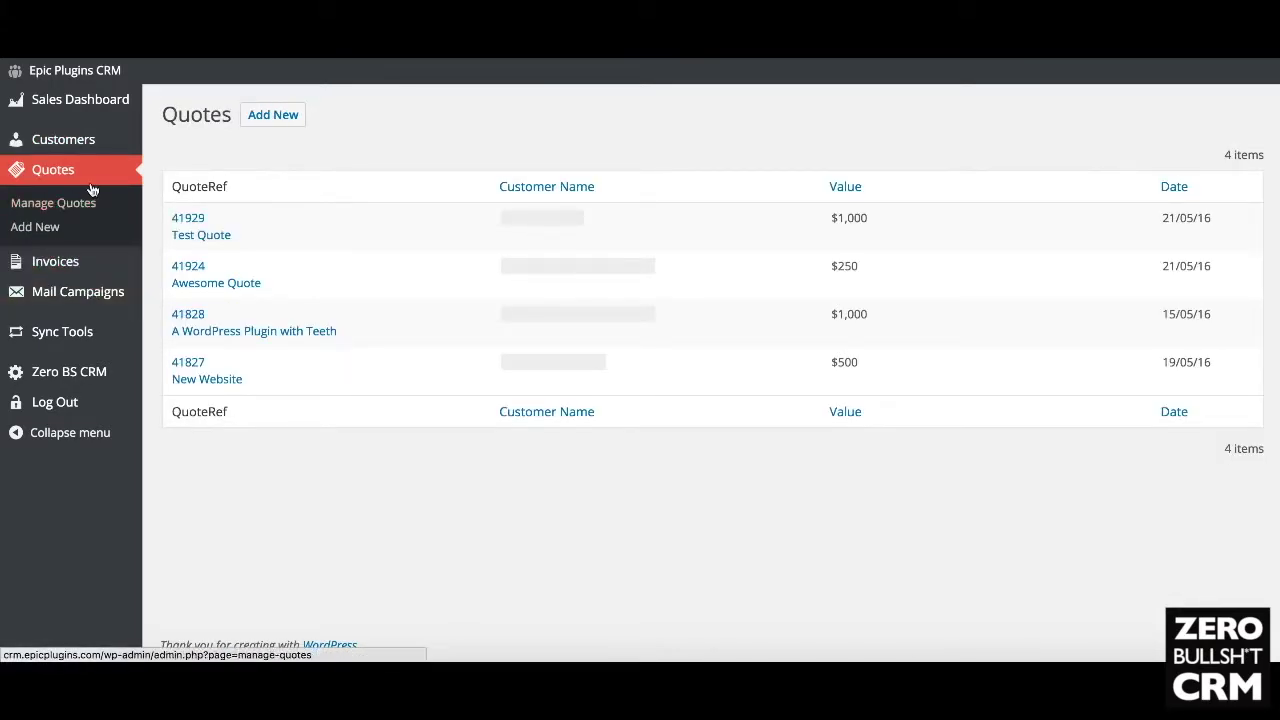
{"action": "mouse_move", "coordinate": [69, 273]}
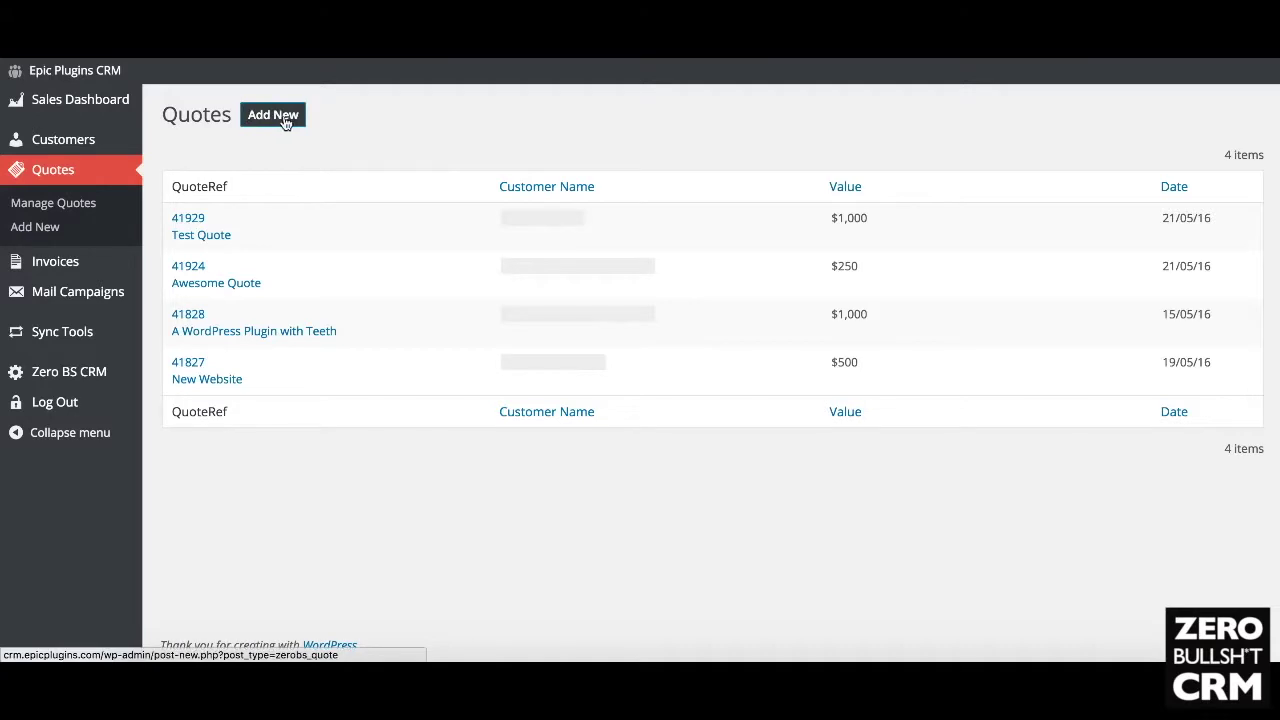
{"action": "left_click", "coordinate": [60, 260]}
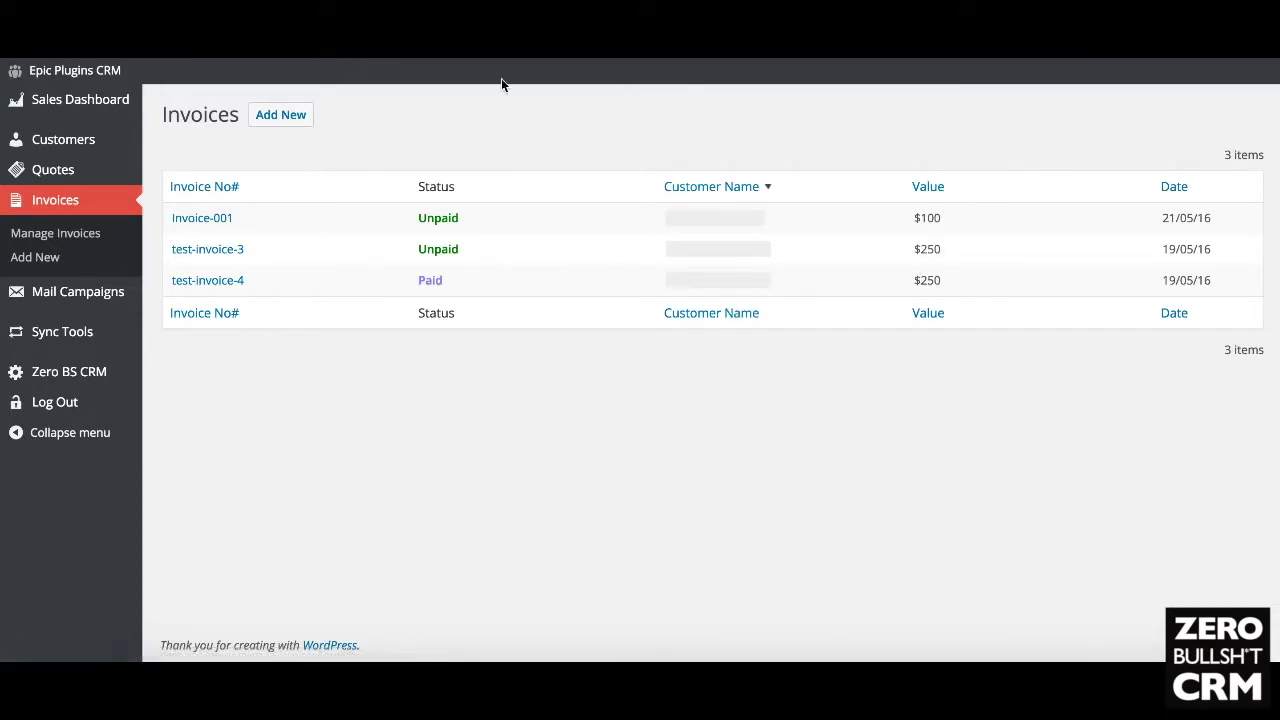
Step: Switch between the Customers, Invoices and Quotes lists, ending on the 1,825-record Customers list
{"action": "left_click", "coordinate": [84, 148]}
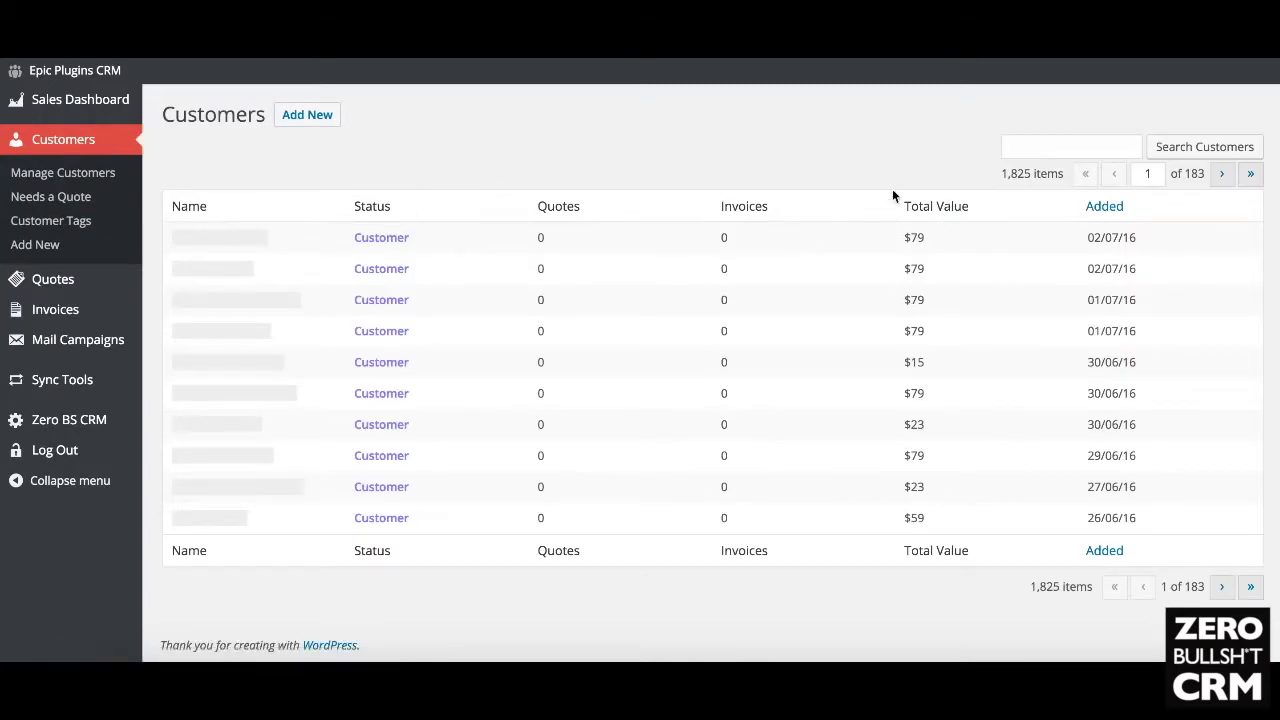
{"action": "left_click", "coordinate": [80, 315]}
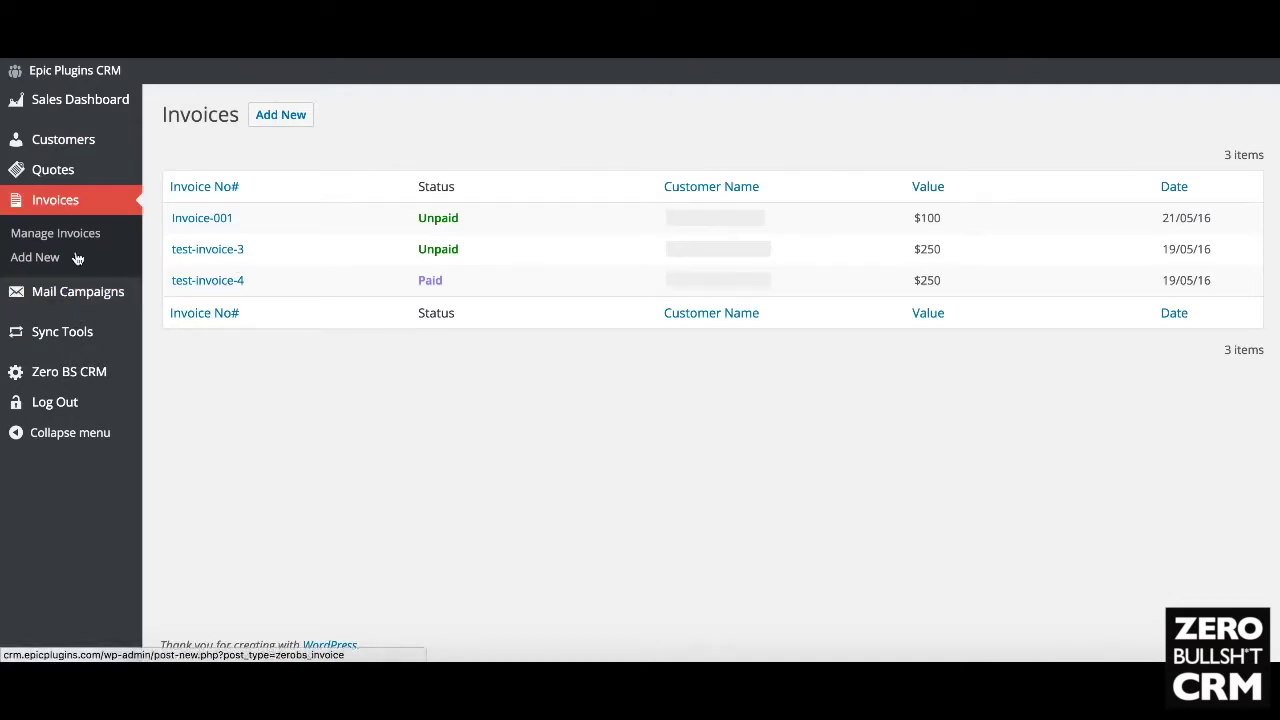
{"action": "left_click", "coordinate": [55, 172]}
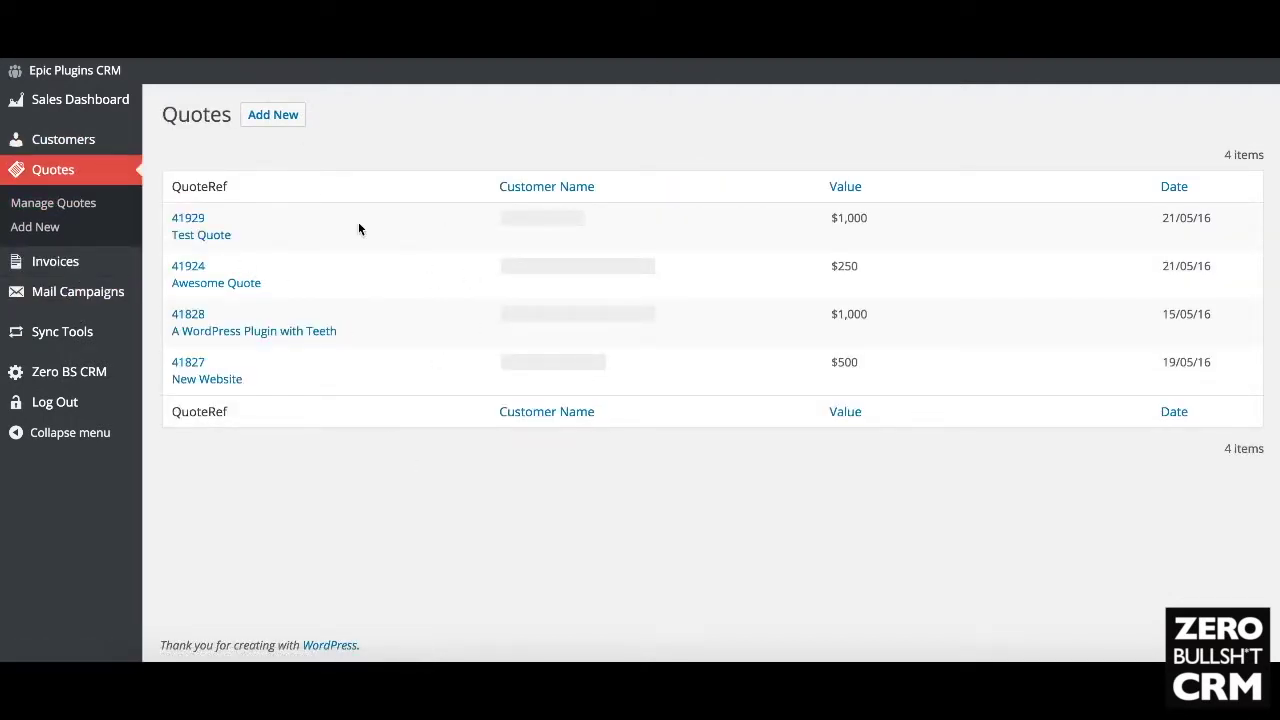
{"action": "left_click", "coordinate": [63, 263]}
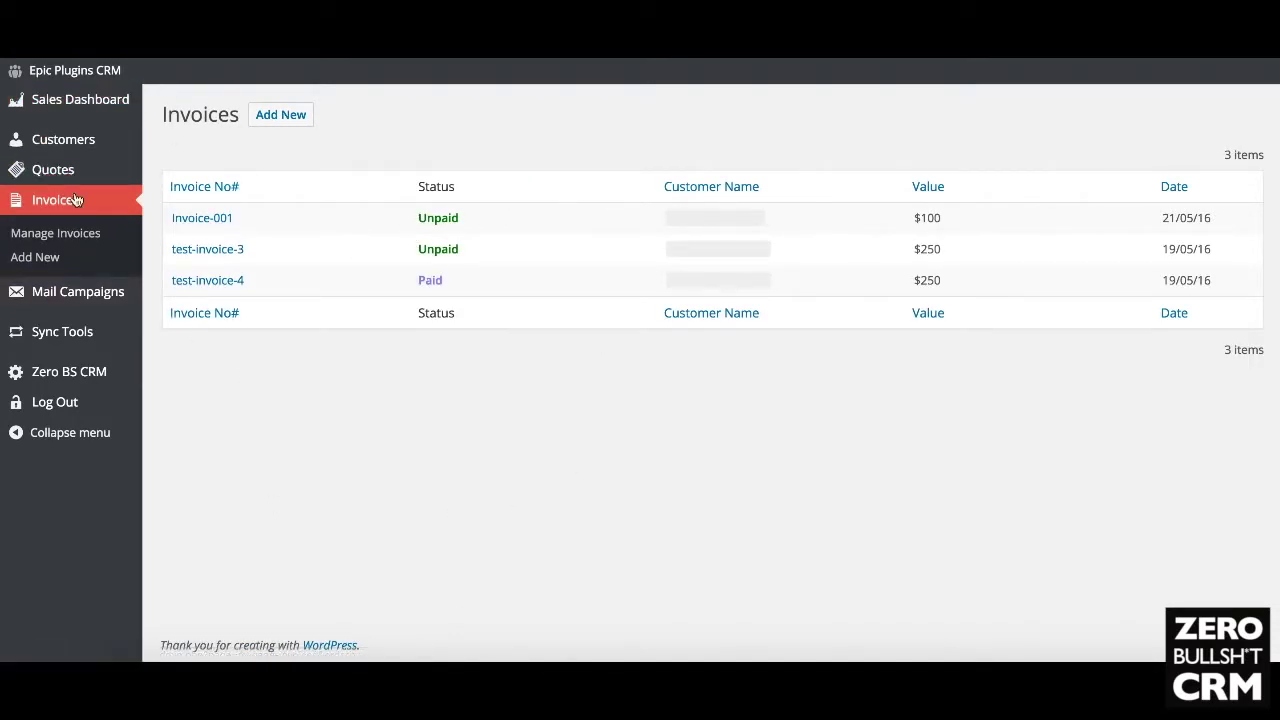
{"action": "left_click", "coordinate": [66, 154]}
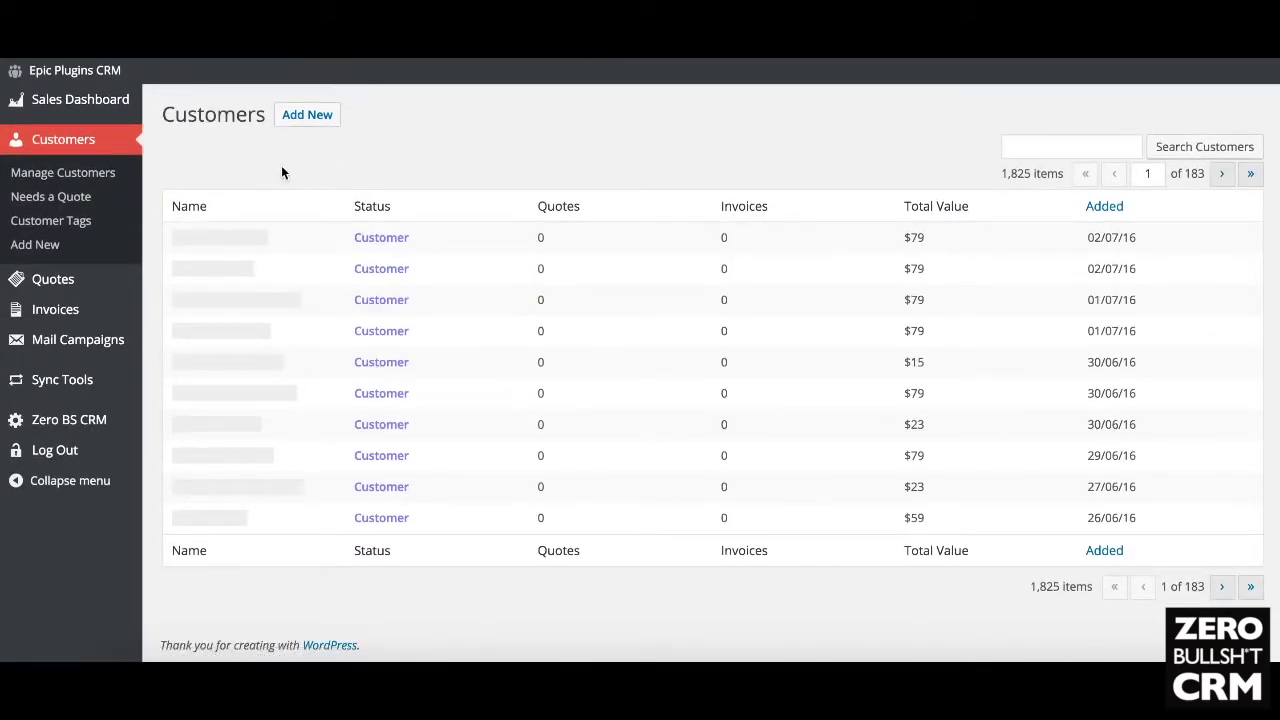
{"action": "mouse_move", "coordinate": [96, 107]}
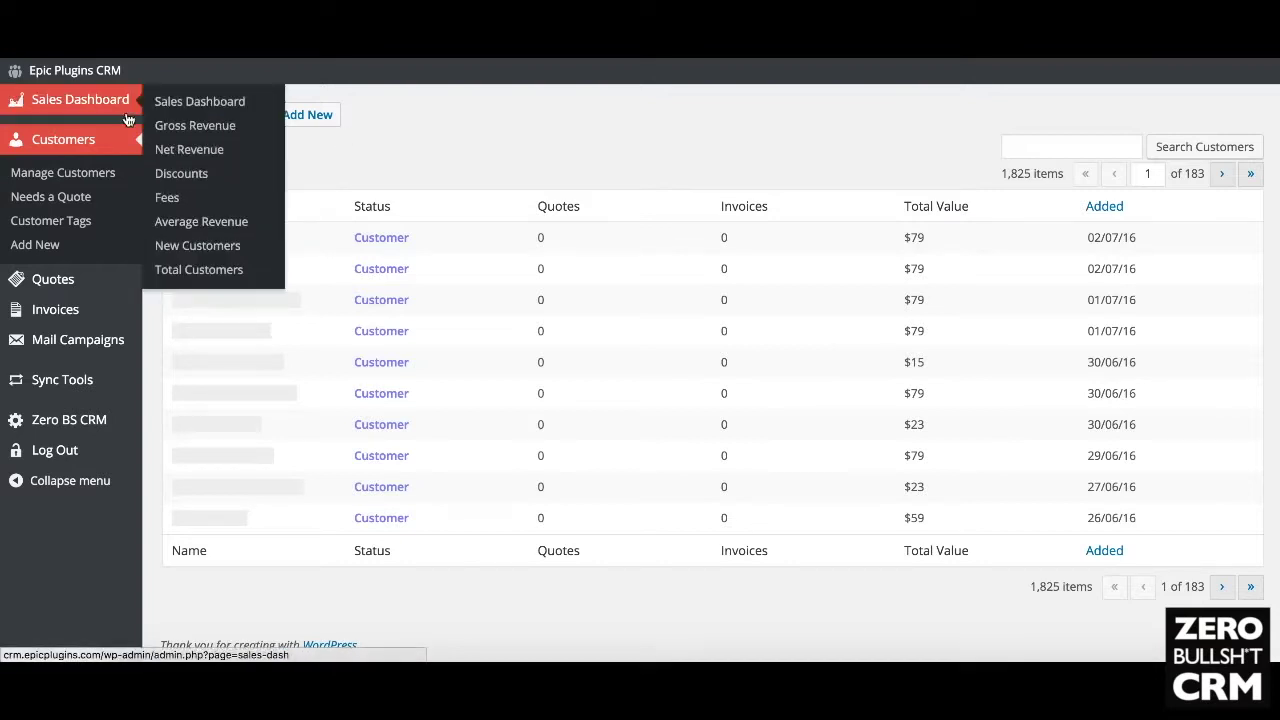
Step: Show Manage Campaigns with the completed June Mailshot campaign, then begin a new campaign
{"action": "left_click", "coordinate": [188, 101]}
{"action": "mouse_move", "coordinate": [88, 346]}
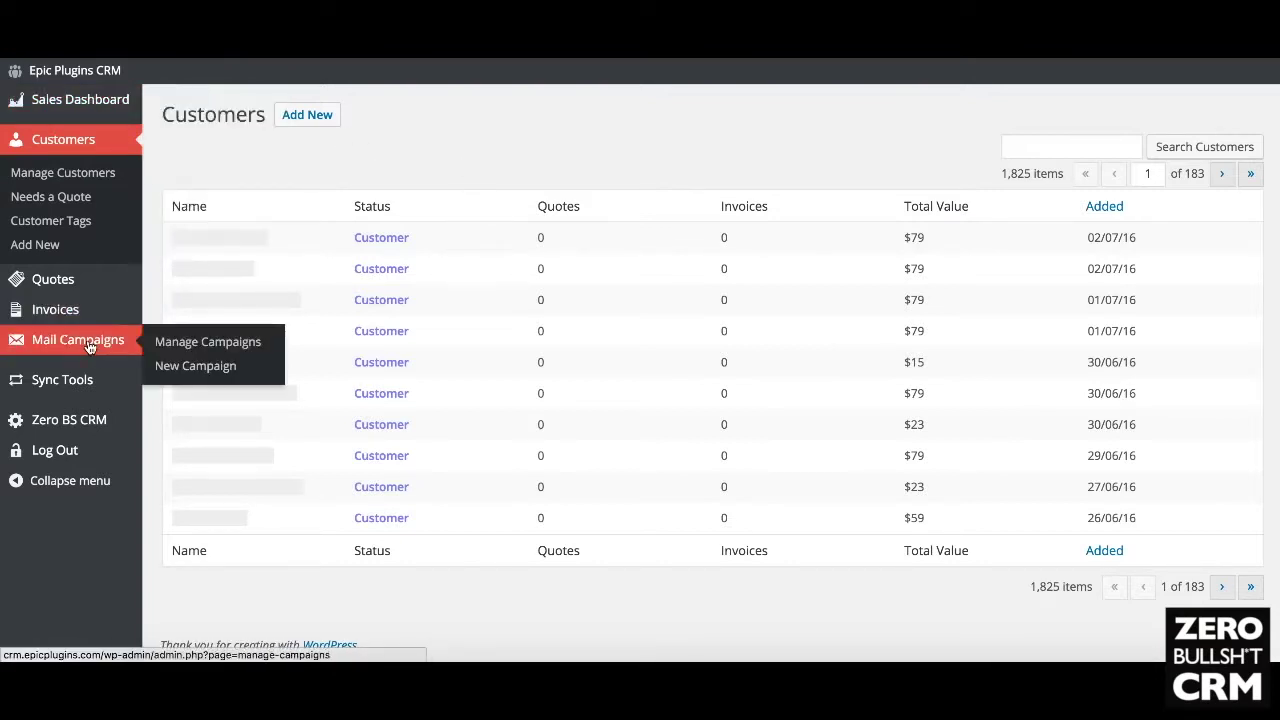
{"action": "left_click", "coordinate": [213, 343]}
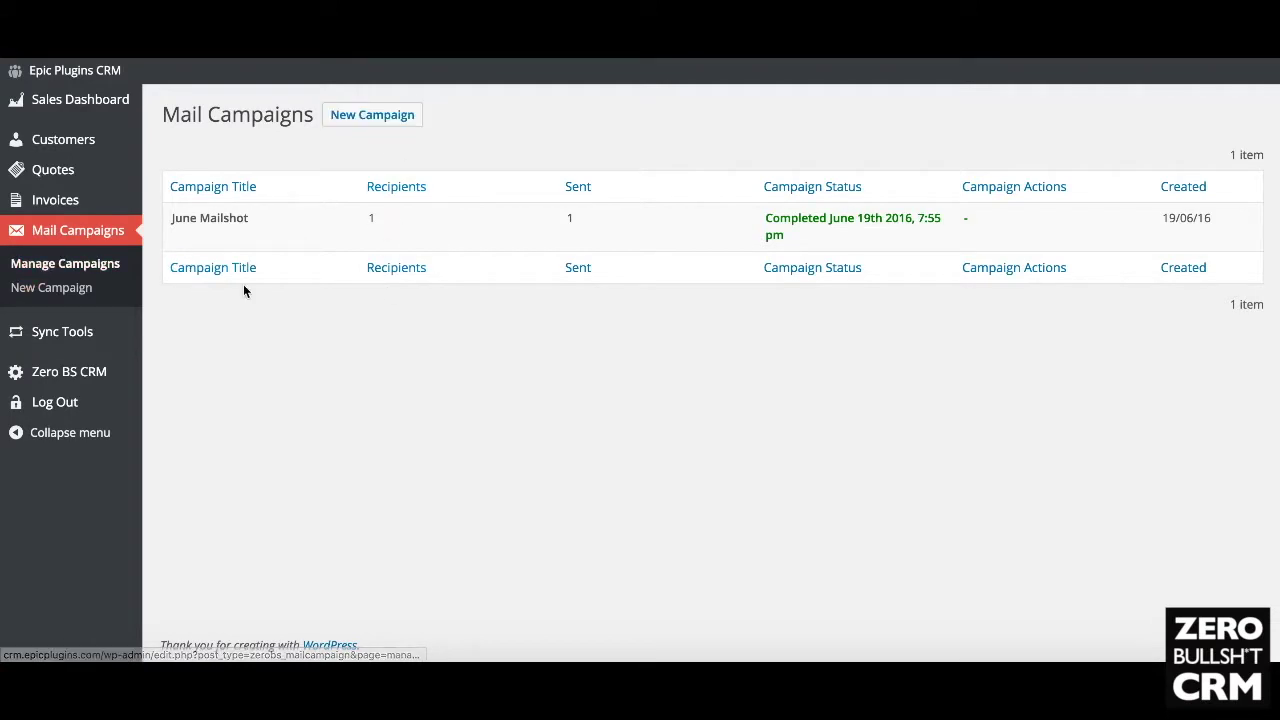
{"action": "left_click", "coordinate": [57, 288]}
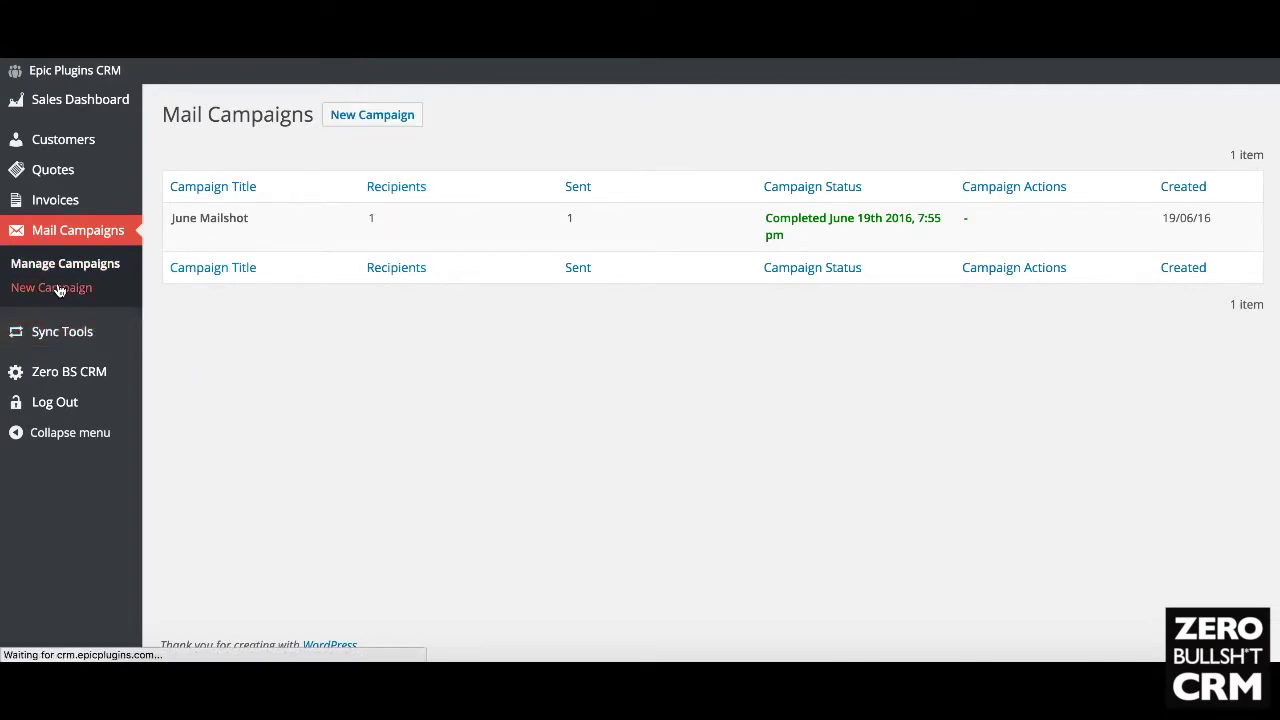
Step: Title the new mail campaign 'July Mailout'
{"action": "scroll", "coordinate": [366, 409], "scroll_direction": "down", "scroll_amount": 2}
{"action": "scroll", "coordinate": [300, 300], "scroll_direction": "up", "scroll_amount": 2}
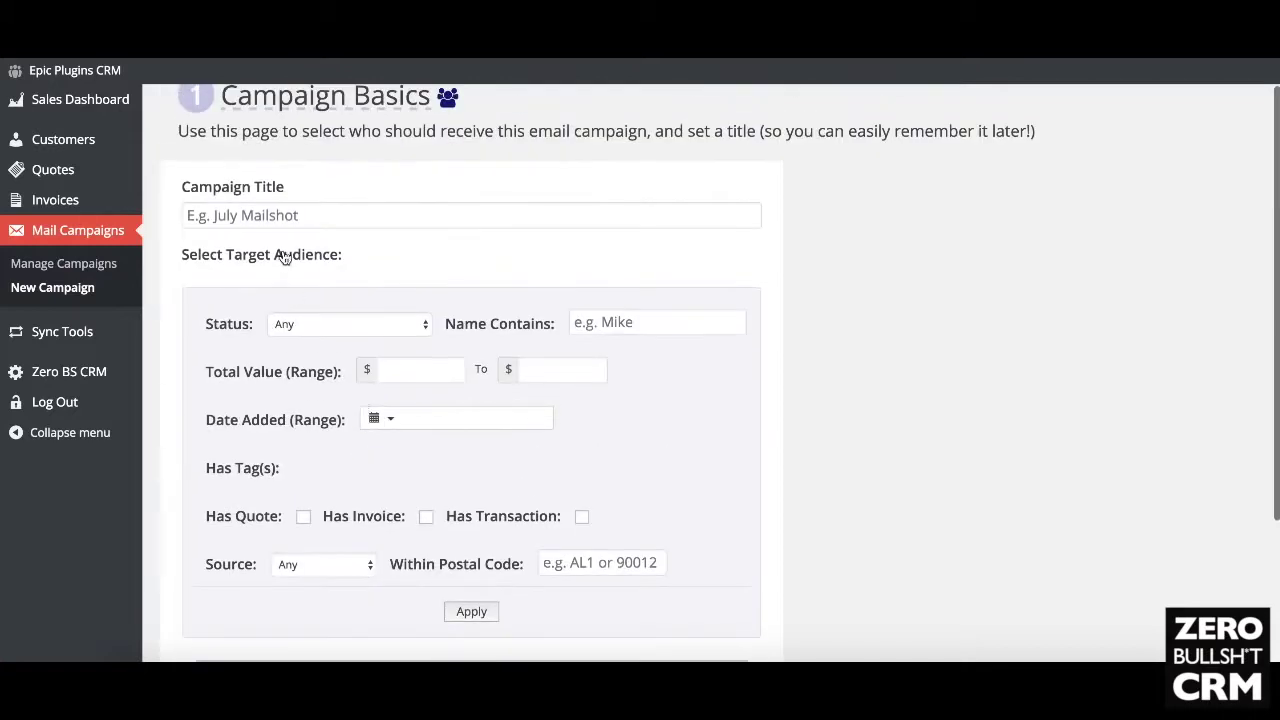
{"action": "left_click", "coordinate": [279, 219]}
{"action": "type", "text": "July"}
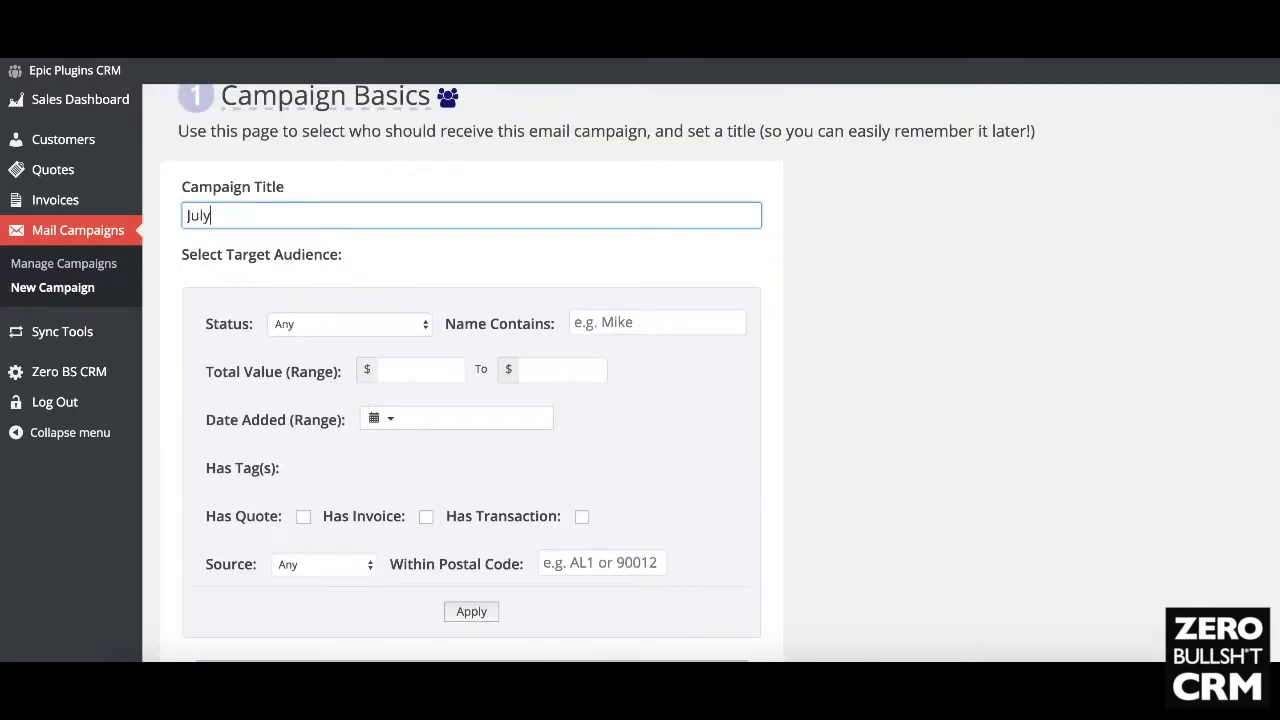
{"action": "type", "text": " Mainout"}
{"action": "left_click", "coordinate": [424, 270]}
Step: Keep the audience status at Any and add a Name Contains filter for the target customer's name
{"action": "scroll", "coordinate": [426, 270], "scroll_direction": "down", "scroll_amount": 1}
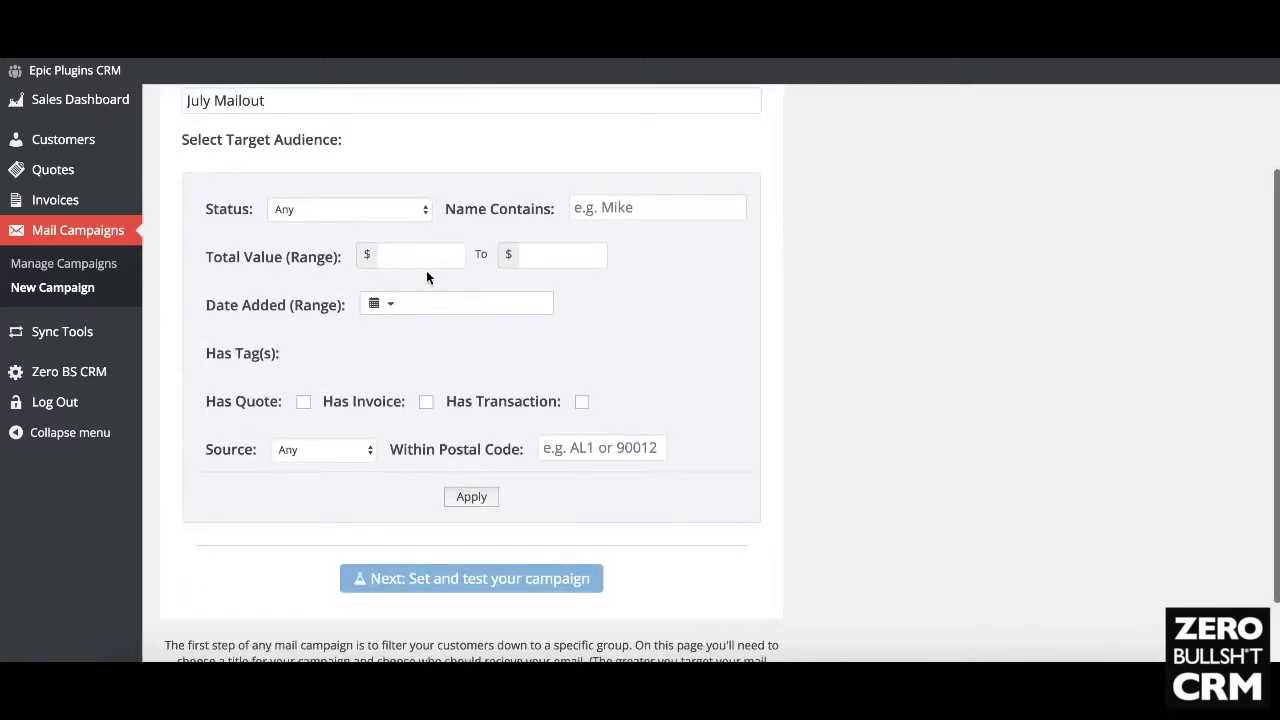
{"action": "left_click", "coordinate": [376, 208]}
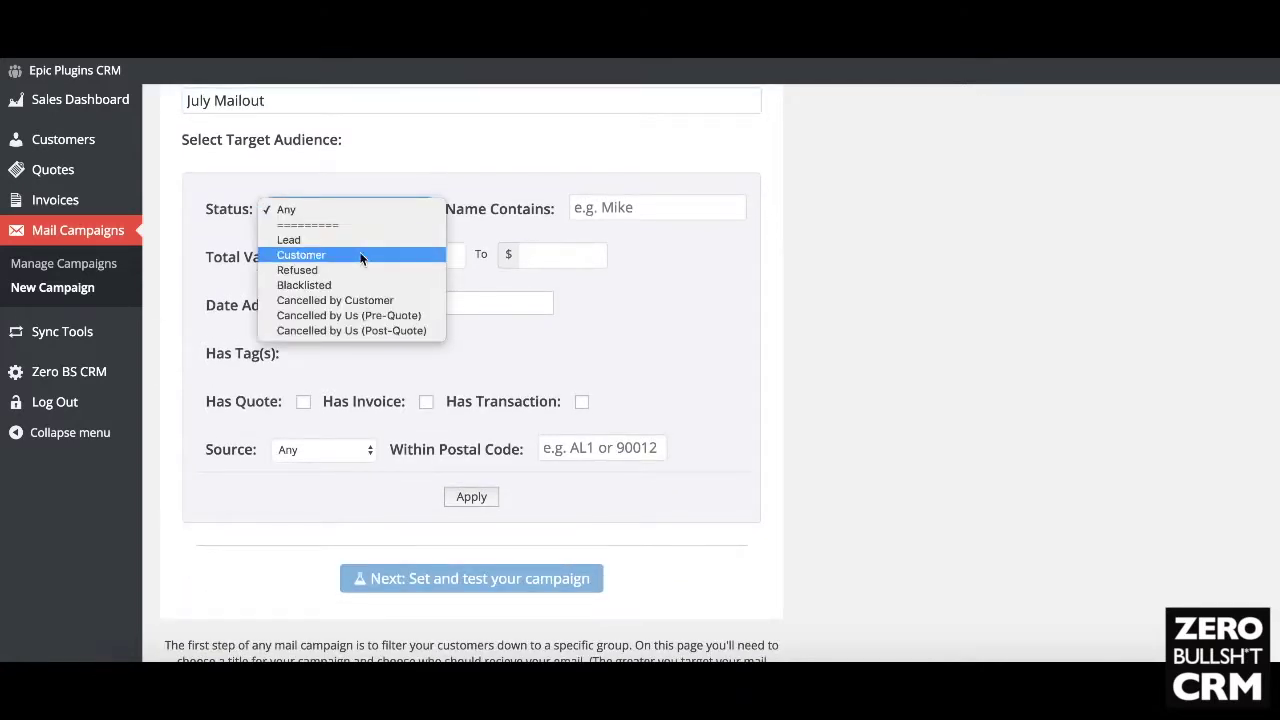
{"action": "left_click", "coordinate": [422, 189]}
{"action": "left_click", "coordinate": [613, 207]}
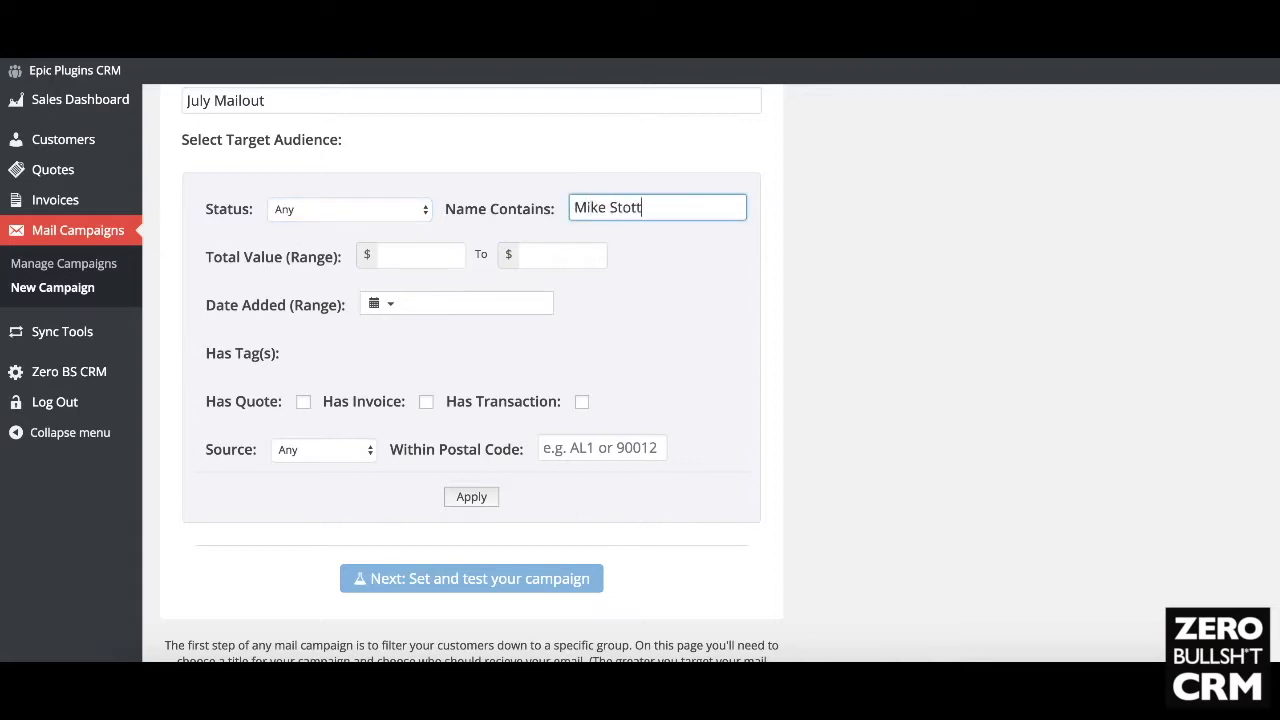
{"action": "left_click", "coordinate": [705, 314]}
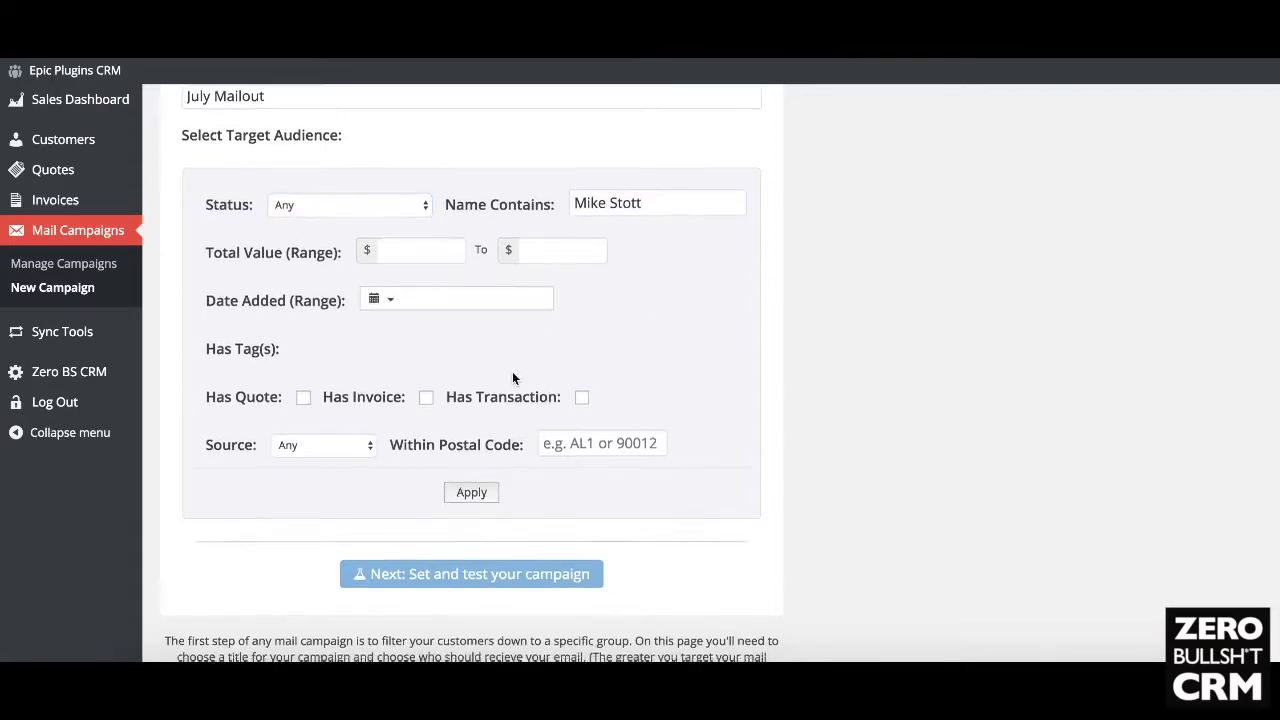
Step: Run the audience filter and review the sample result of 1 customer found
{"action": "scroll", "coordinate": [512, 371], "scroll_direction": "down", "scroll_amount": 1}
{"action": "left_click", "coordinate": [465, 418]}
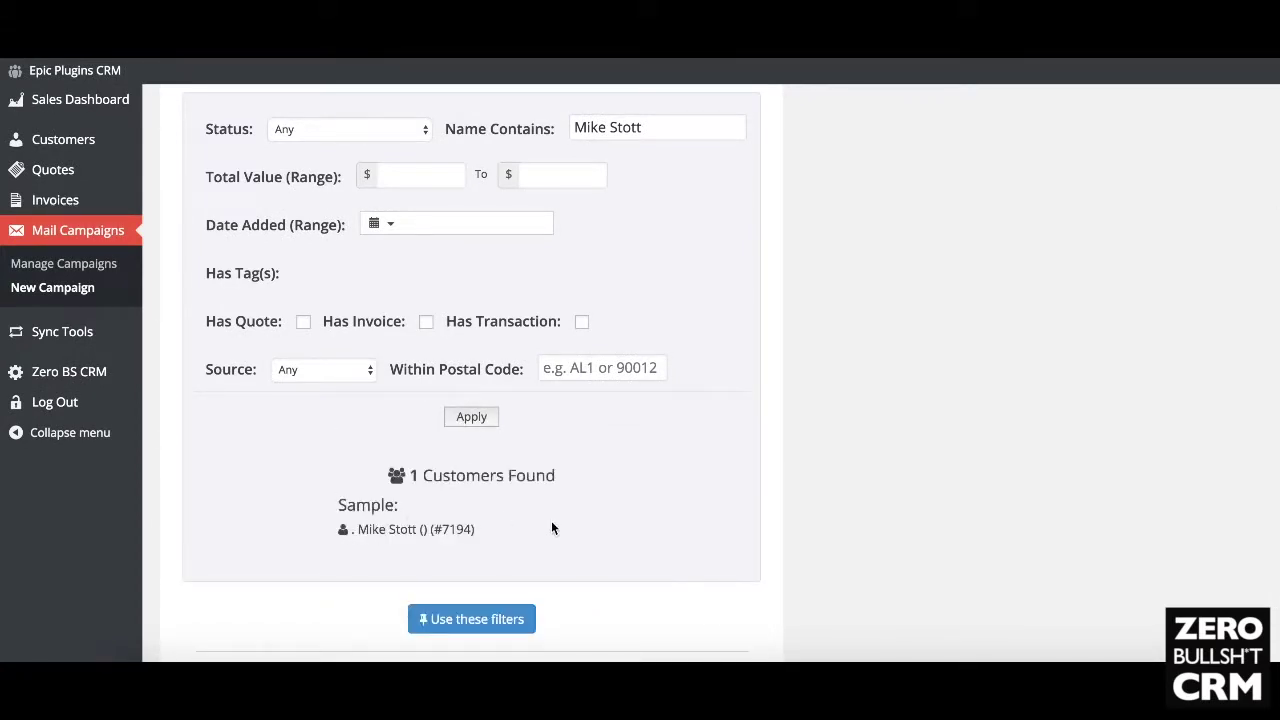
{"action": "scroll", "coordinate": [551, 526], "scroll_direction": "up", "scroll_amount": 1}
{"action": "scroll", "coordinate": [551, 532], "scroll_direction": "down", "scroll_amount": 2}
{"action": "scroll", "coordinate": [395, 330], "scroll_direction": "up", "scroll_amount": 2}
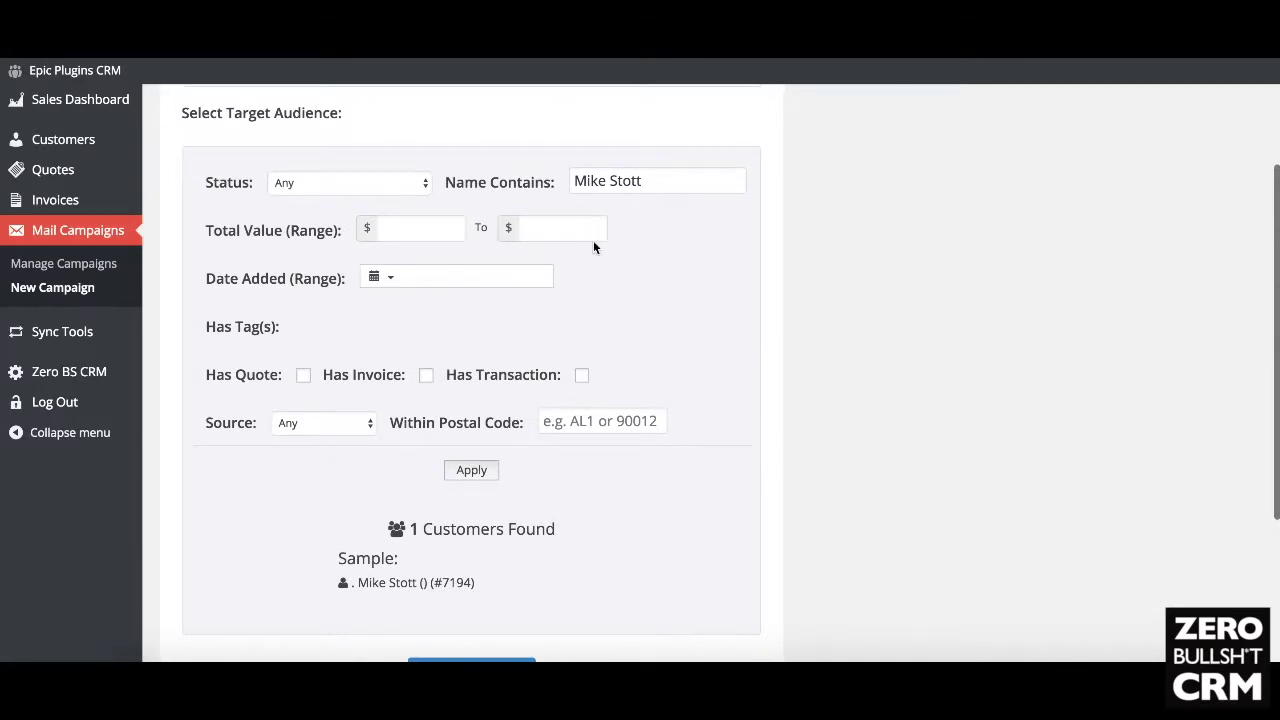
{"action": "scroll", "coordinate": [454, 345], "scroll_direction": "down", "scroll_amount": 2}
{"action": "scroll", "coordinate": [320, 443], "scroll_direction": "up", "scroll_amount": 1}
{"action": "scroll", "coordinate": [320, 443], "scroll_direction": "down", "scroll_amount": 1}
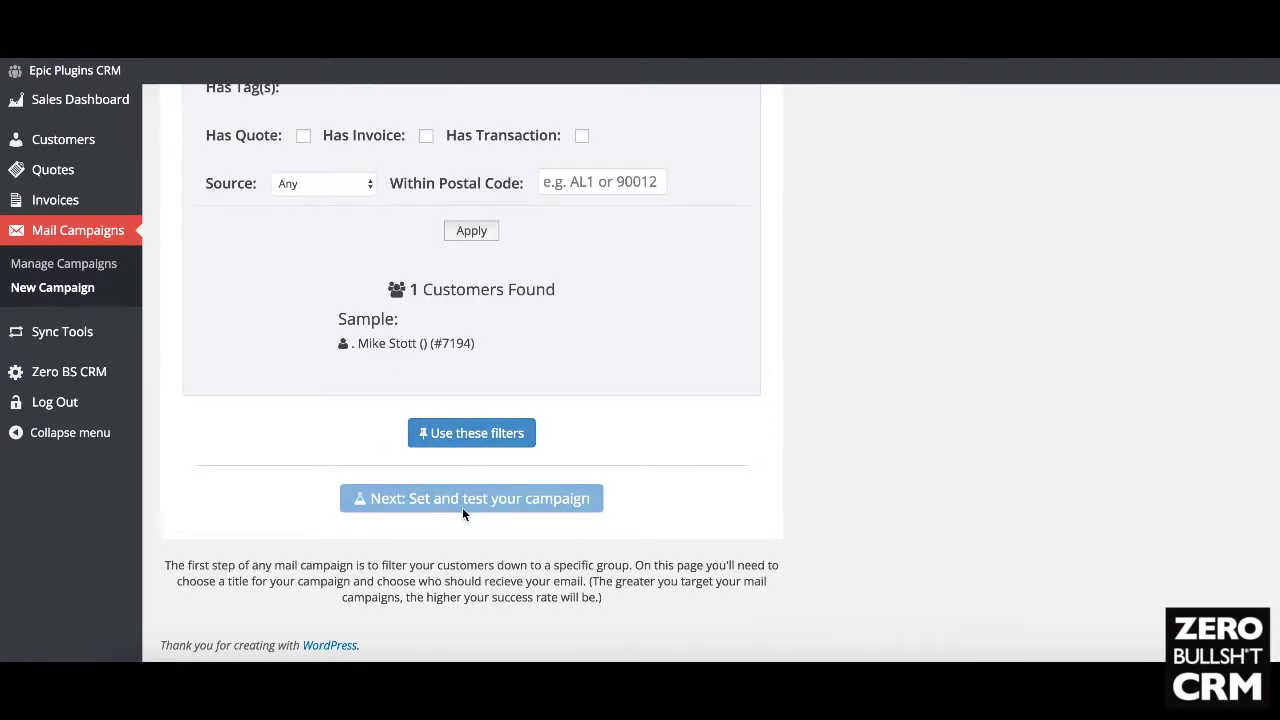
{"action": "scroll", "coordinate": [350, 497], "scroll_direction": "up", "scroll_amount": 5}
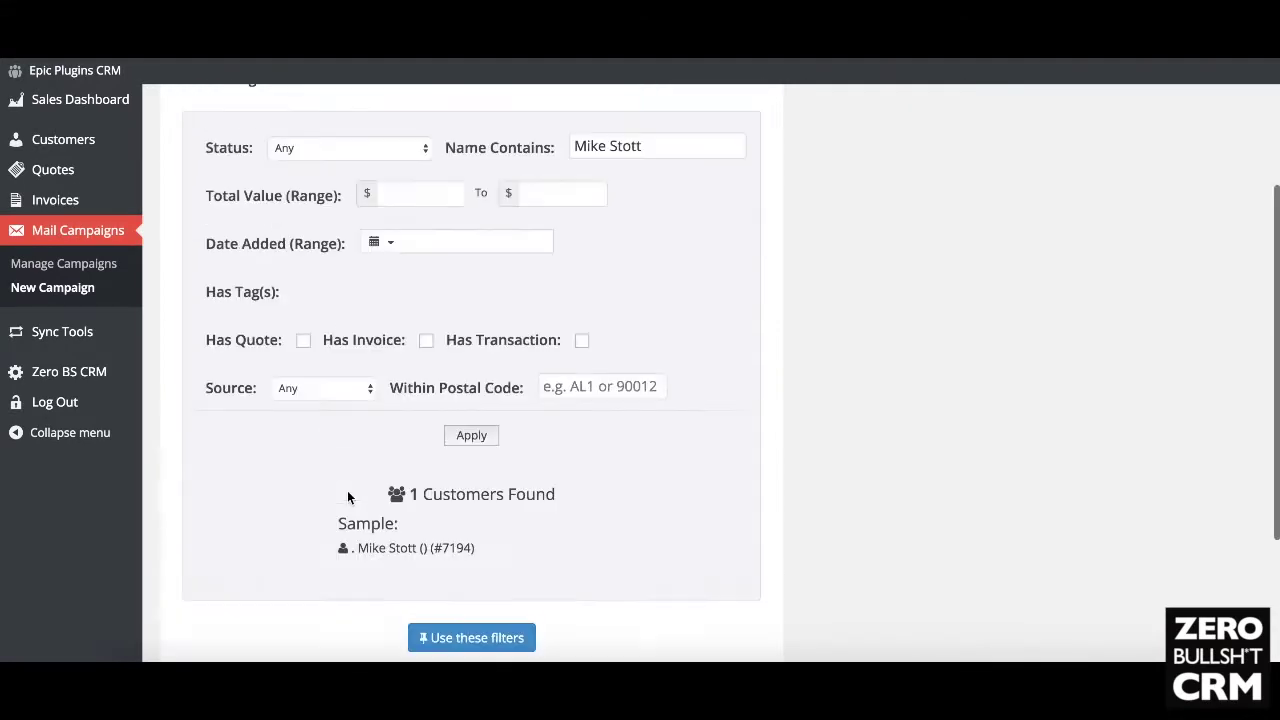
Step: Return to the Mail Campaigns list showing the completed June Mailshot campaign
{"action": "left_click", "coordinate": [82, 266]}
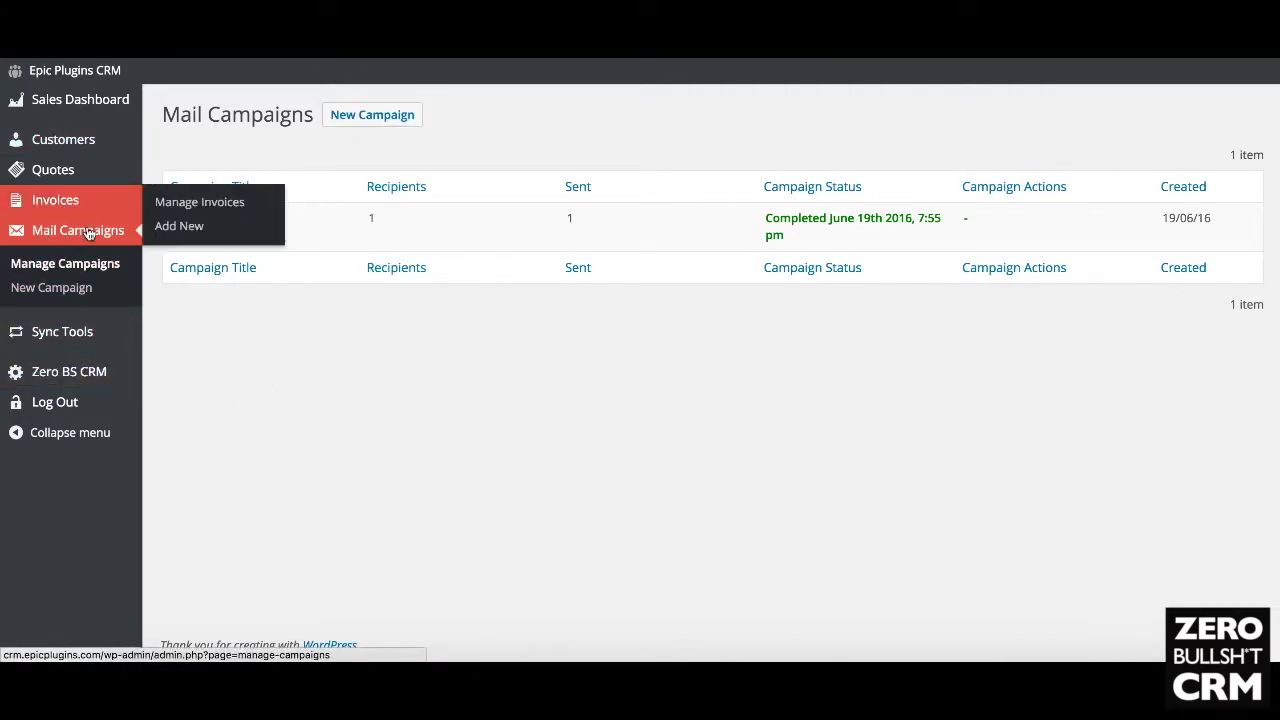
Step: Move from Mail Campaigns through Customers to the Customer Tags page listing 9 tags
{"action": "left_click", "coordinate": [68, 264]}
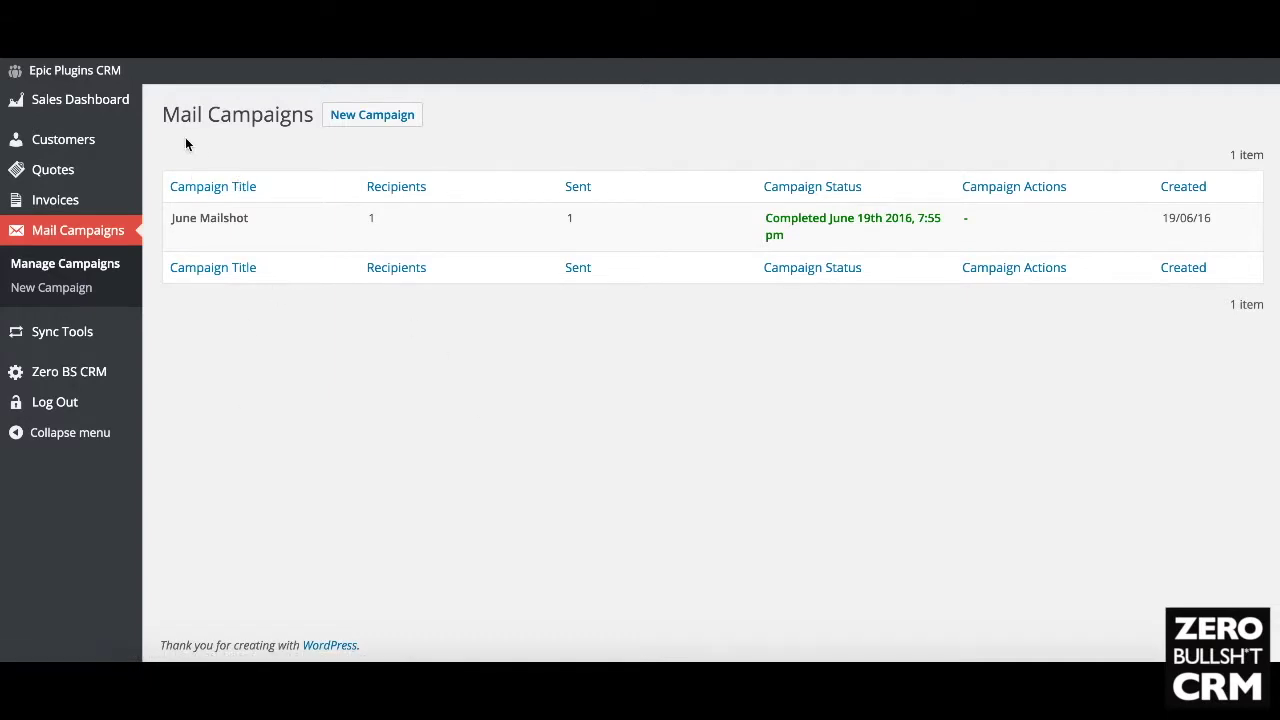
{"action": "mouse_move", "coordinate": [97, 114]}
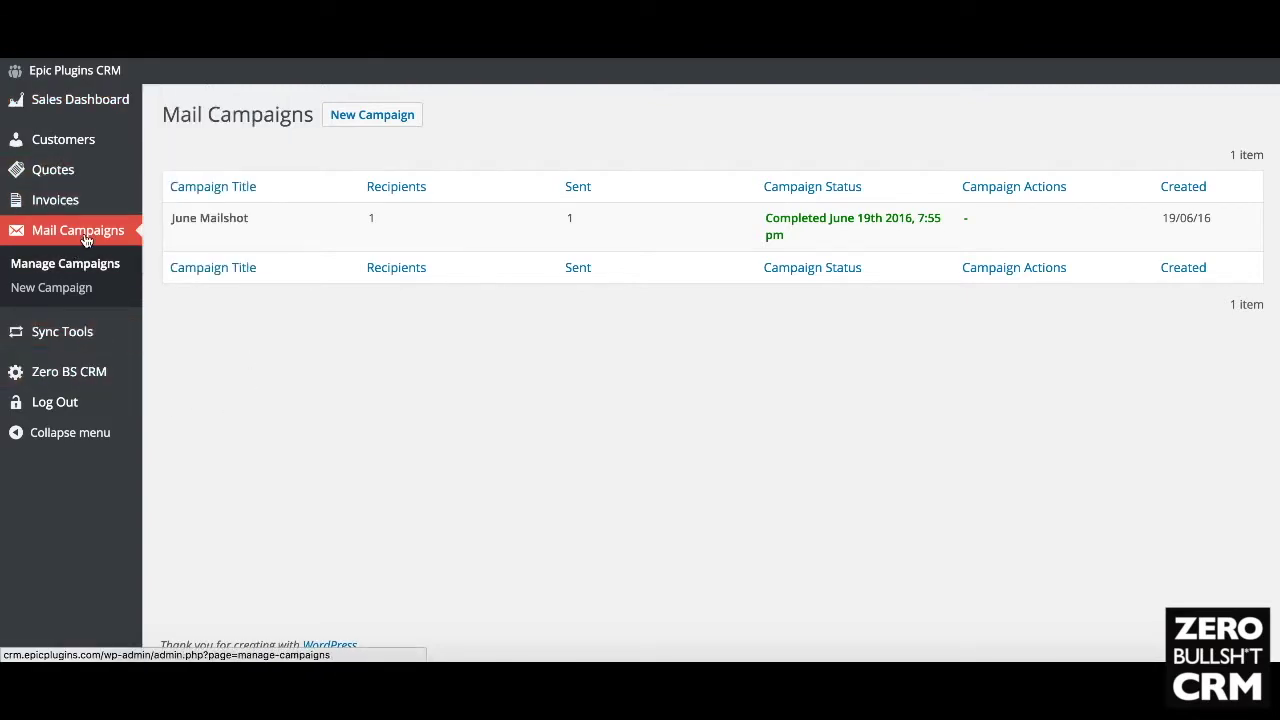
{"action": "mouse_move", "coordinate": [75, 142]}
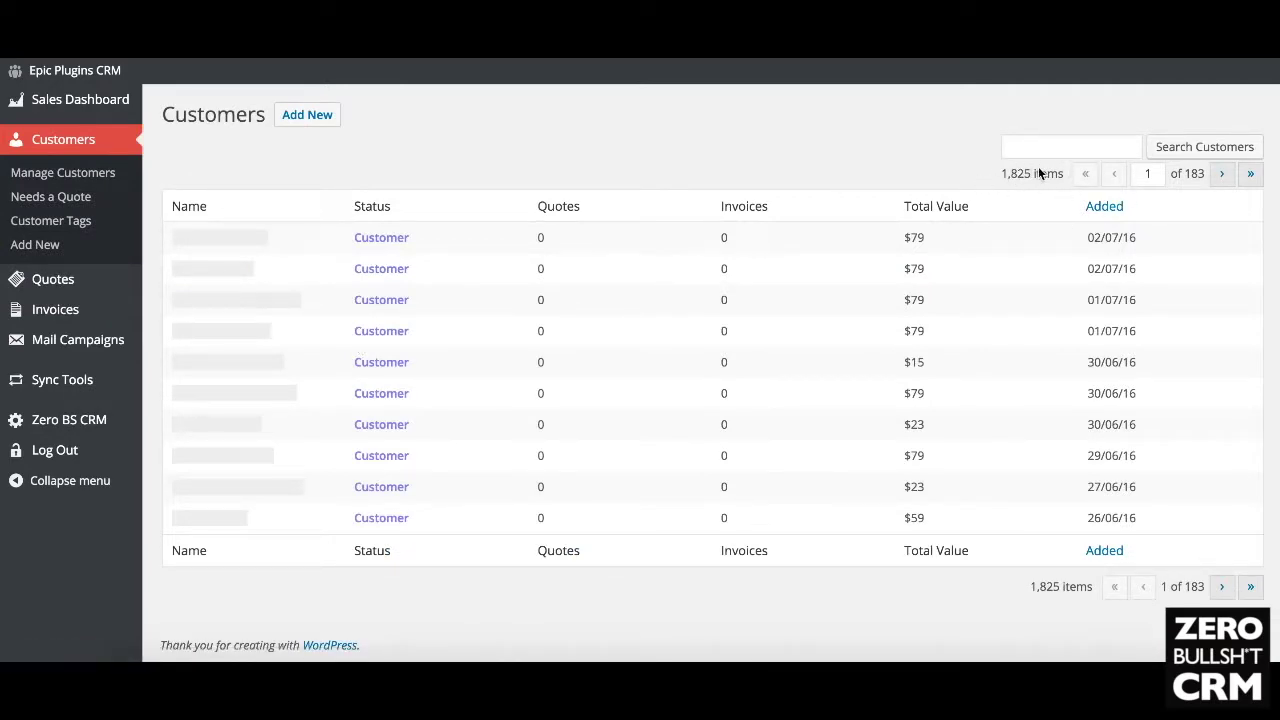
{"action": "left_click", "coordinate": [86, 348]}
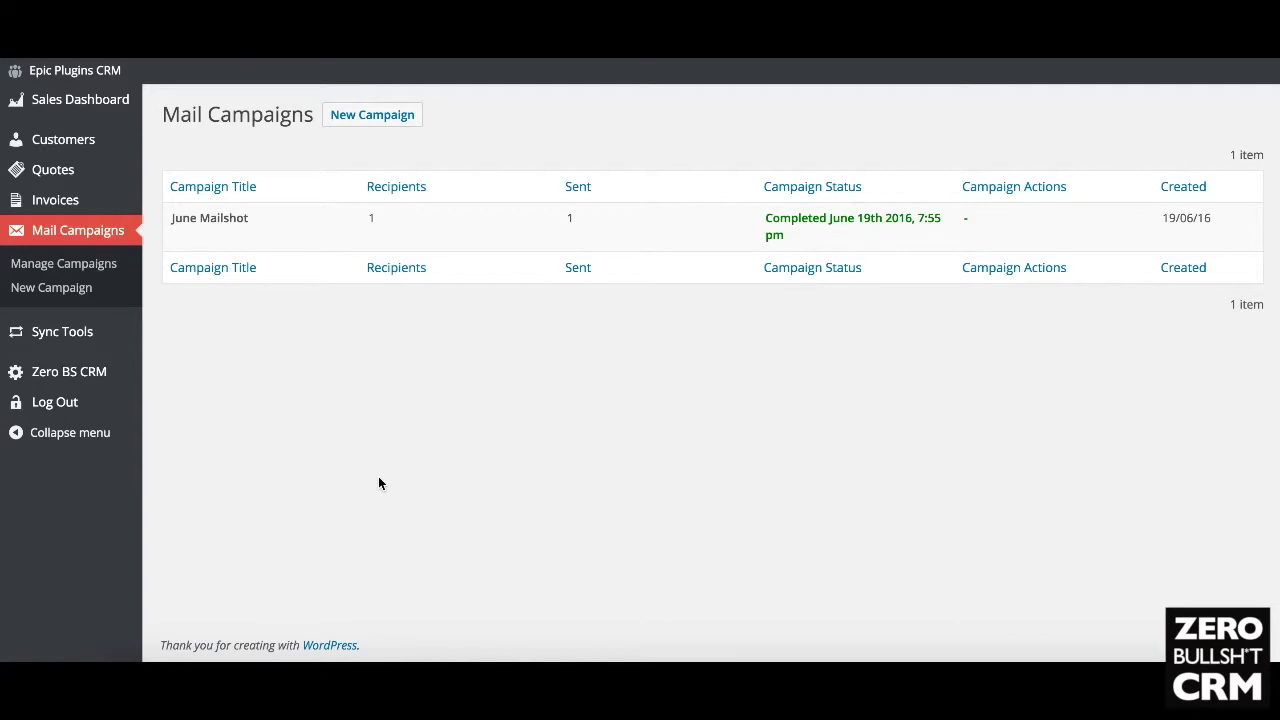
{"action": "left_click", "coordinate": [95, 143]}
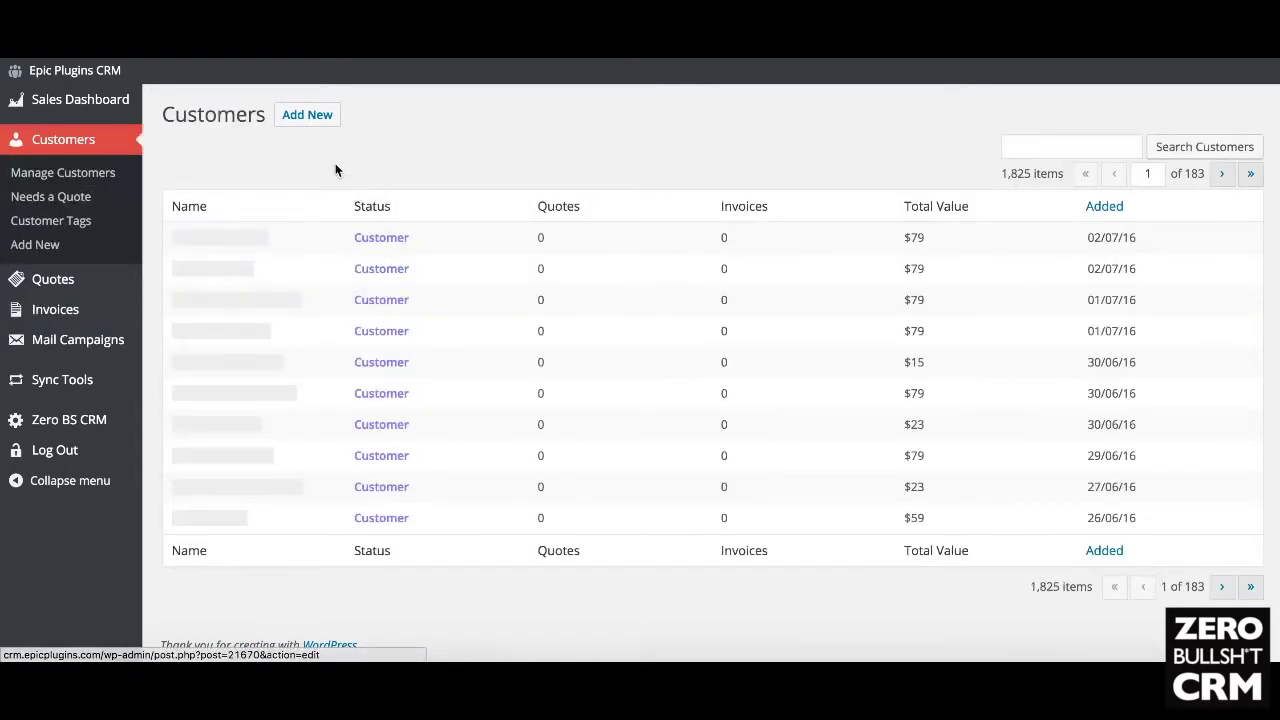
{"action": "mouse_move", "coordinate": [110, 344]}
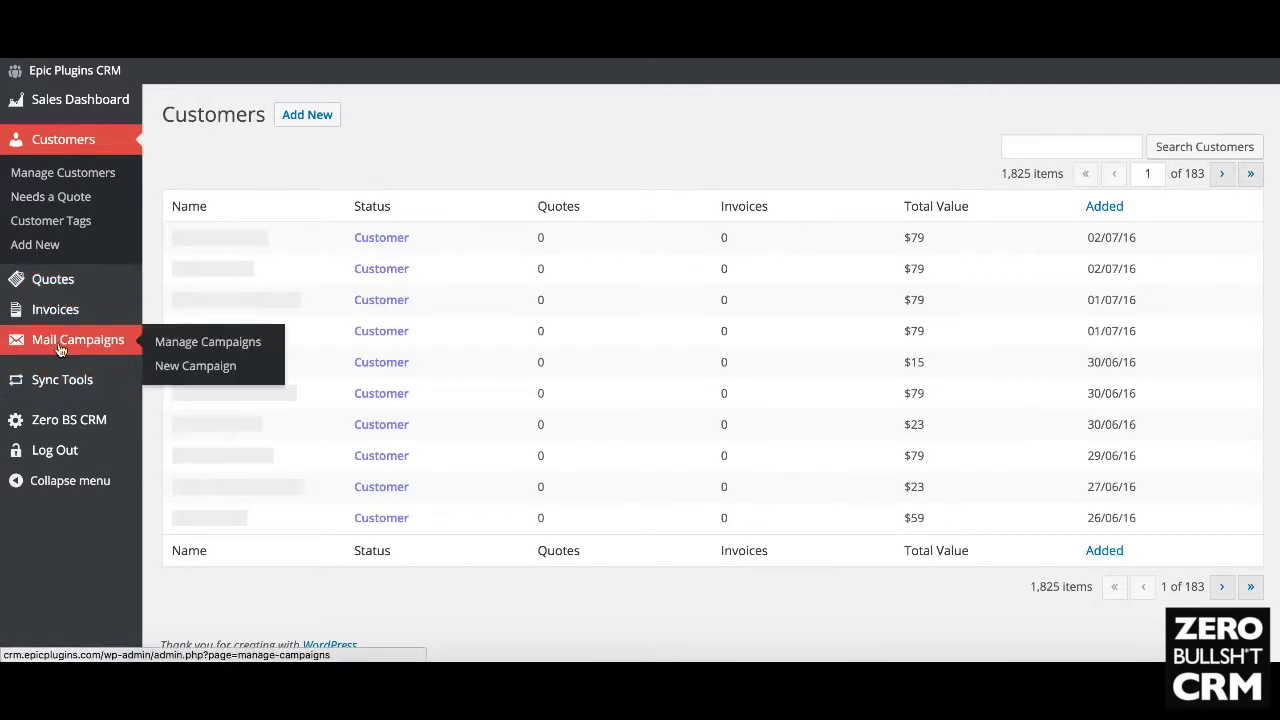
{"action": "left_click", "coordinate": [53, 218]}
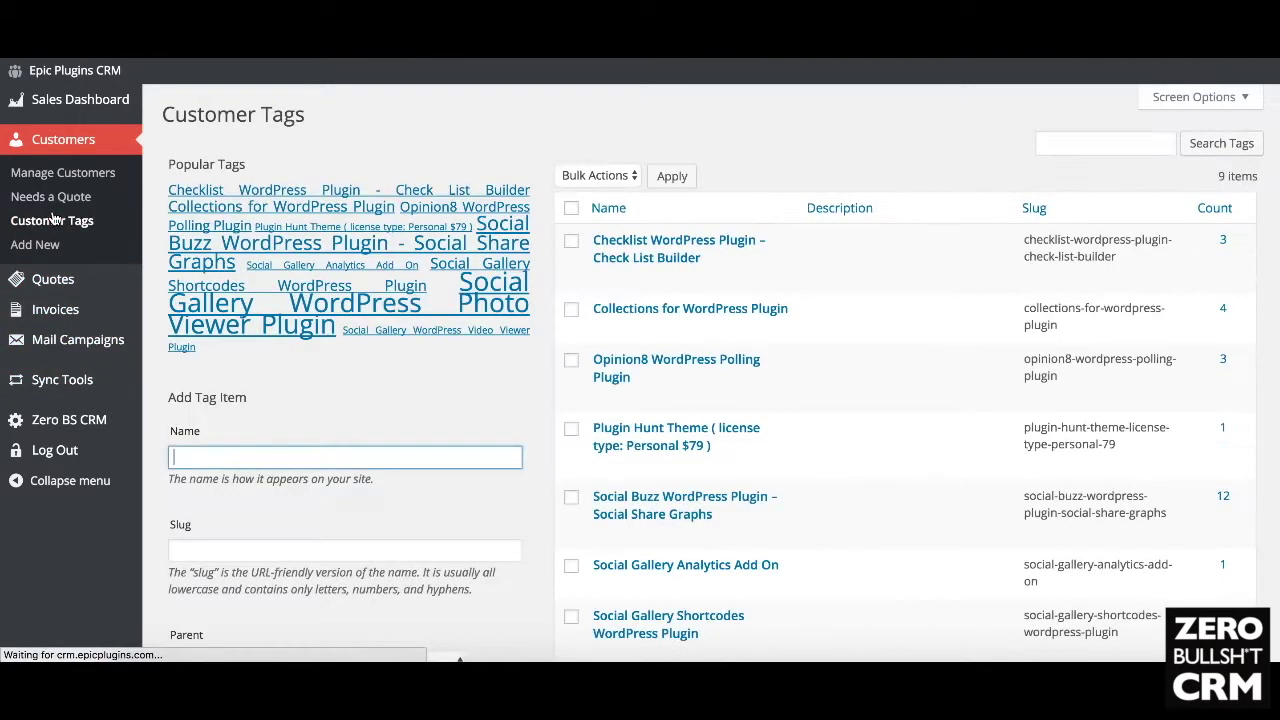
Step: Search the tags for Opted Out, then create a new 'Opted Out' customer tag with 0 customers
{"action": "left_click", "coordinate": [1080, 140]}
{"action": "type", "text": "Opted Out"}
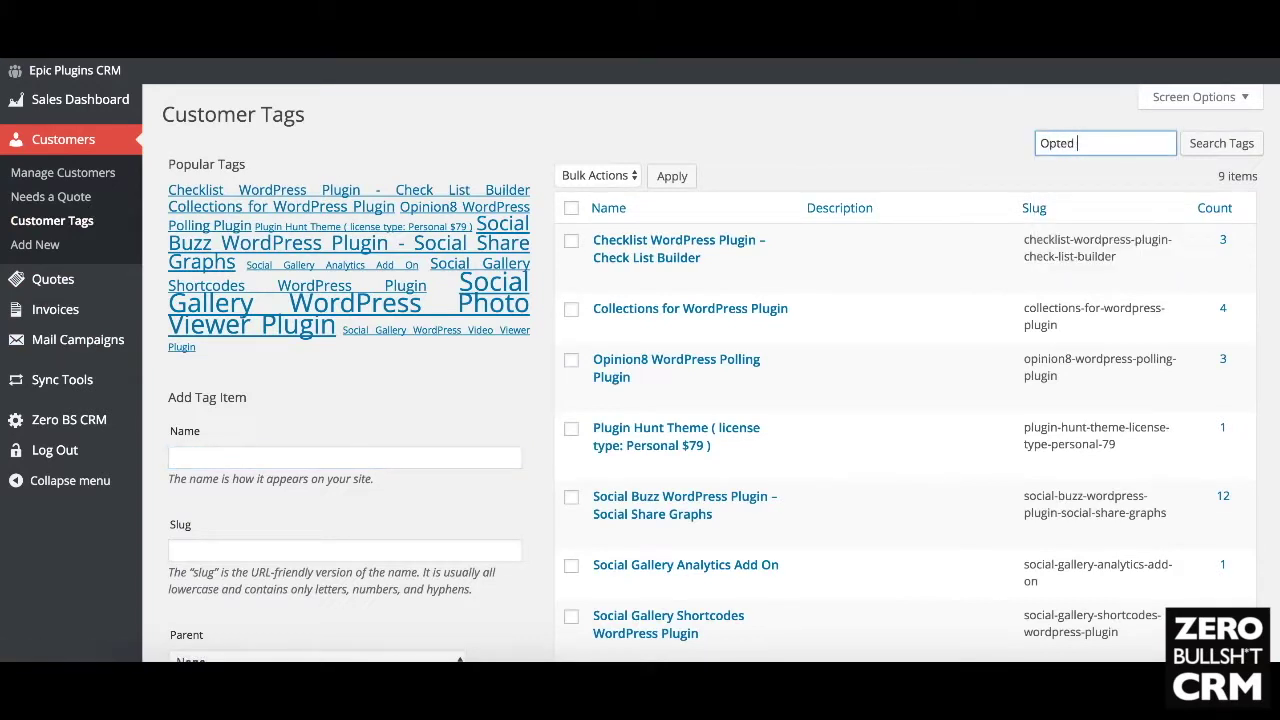
{"action": "left_click", "coordinate": [326, 446]}
{"action": "type", "text": "Out"}
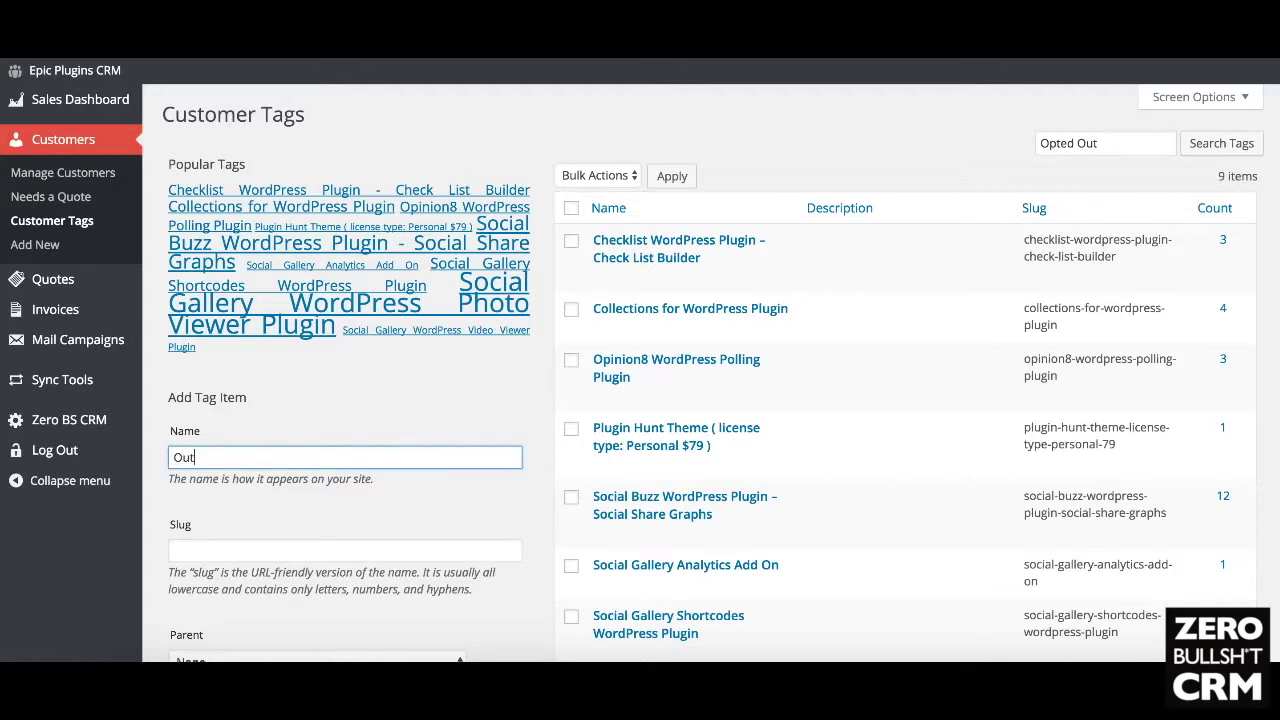
{"action": "key", "text": "BackSpace"}
{"action": "type", "text": "pted Out"}
{"action": "scroll", "coordinate": [345, 453], "scroll_direction": "down", "scroll_amount": 5}
{"action": "left_click", "coordinate": [212, 612]}
{"action": "scroll", "coordinate": [375, 380], "scroll_direction": "up", "scroll_amount": 5}
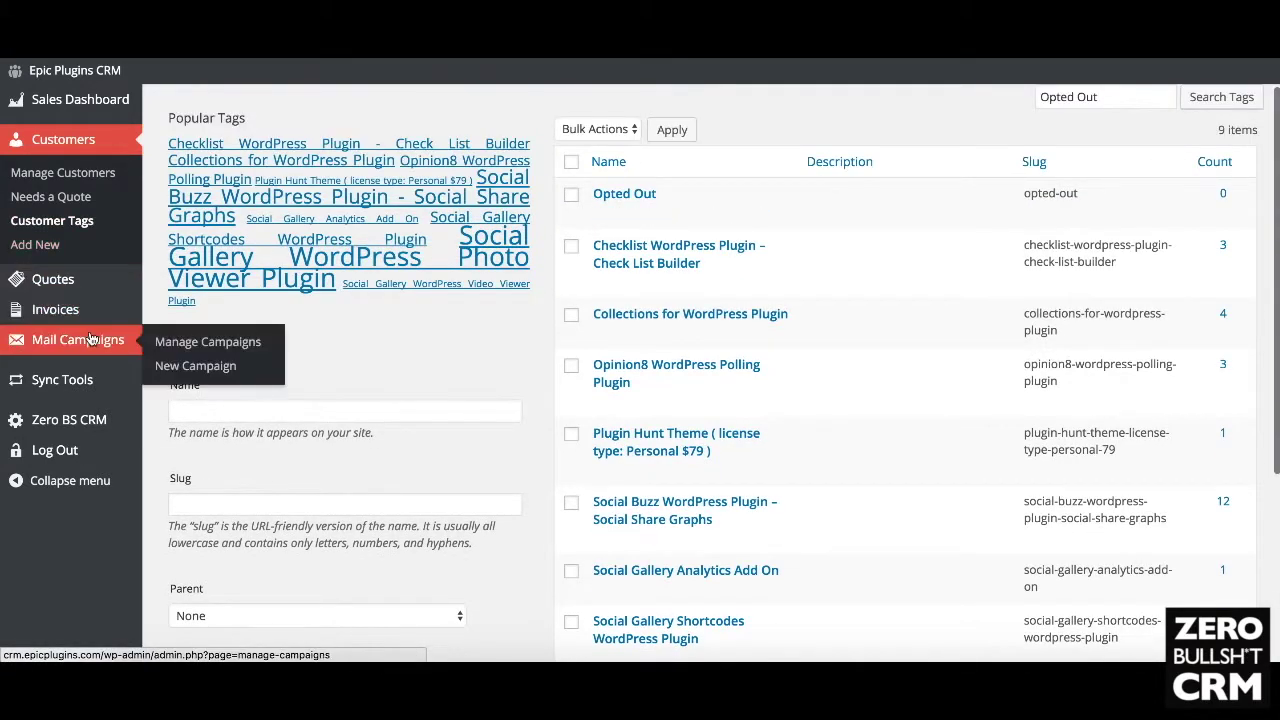
{"action": "left_click", "coordinate": [146, 337]}
Step: Start a new mail campaign and look over its empty title and audience filter fields
{"action": "left_click", "coordinate": [51, 288]}
{"action": "scroll", "coordinate": [345, 380], "scroll_direction": "down", "scroll_amount": 3}
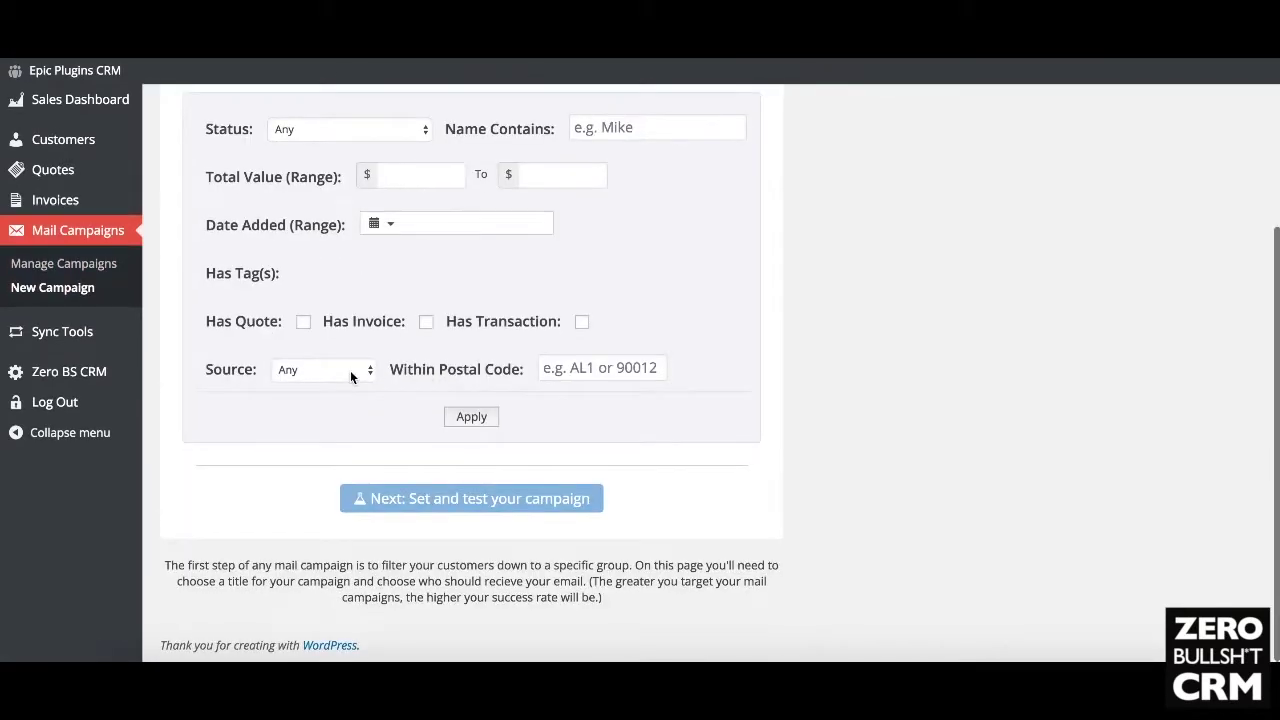
{"action": "scroll", "coordinate": [389, 280], "scroll_direction": "up", "scroll_amount": 2}
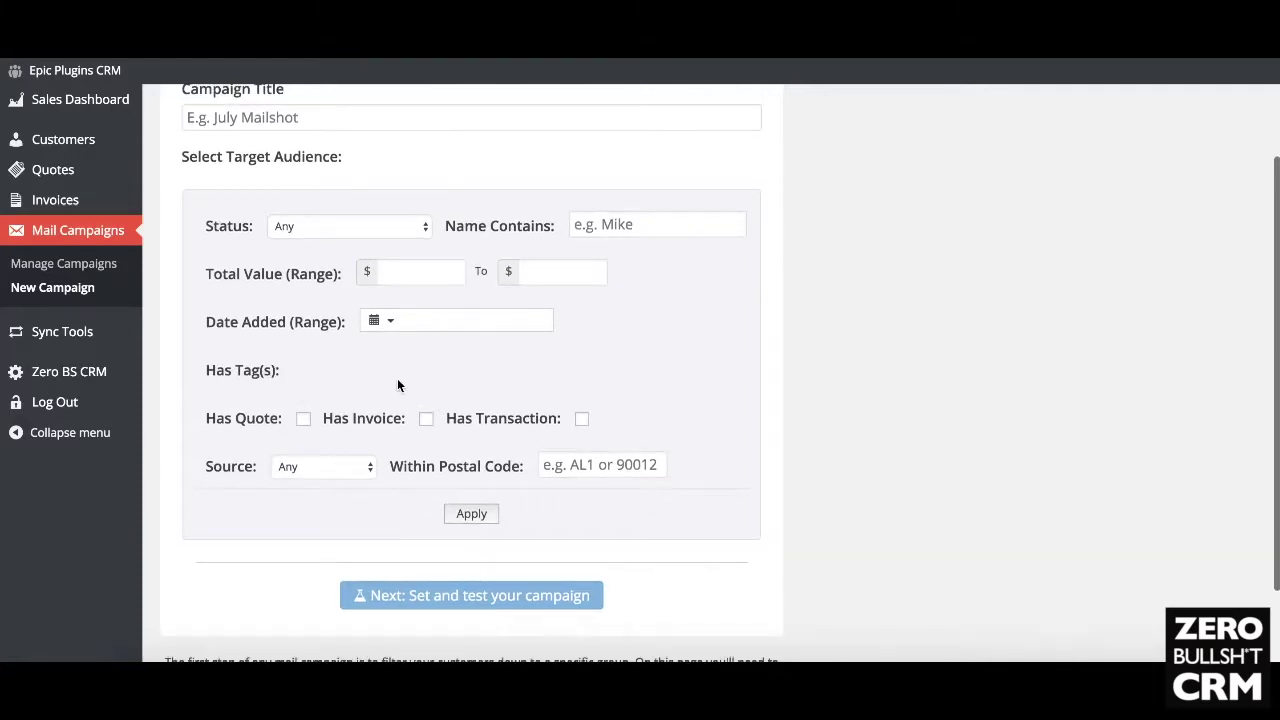
{"action": "scroll", "coordinate": [397, 385], "scroll_direction": "up", "scroll_amount": 2}
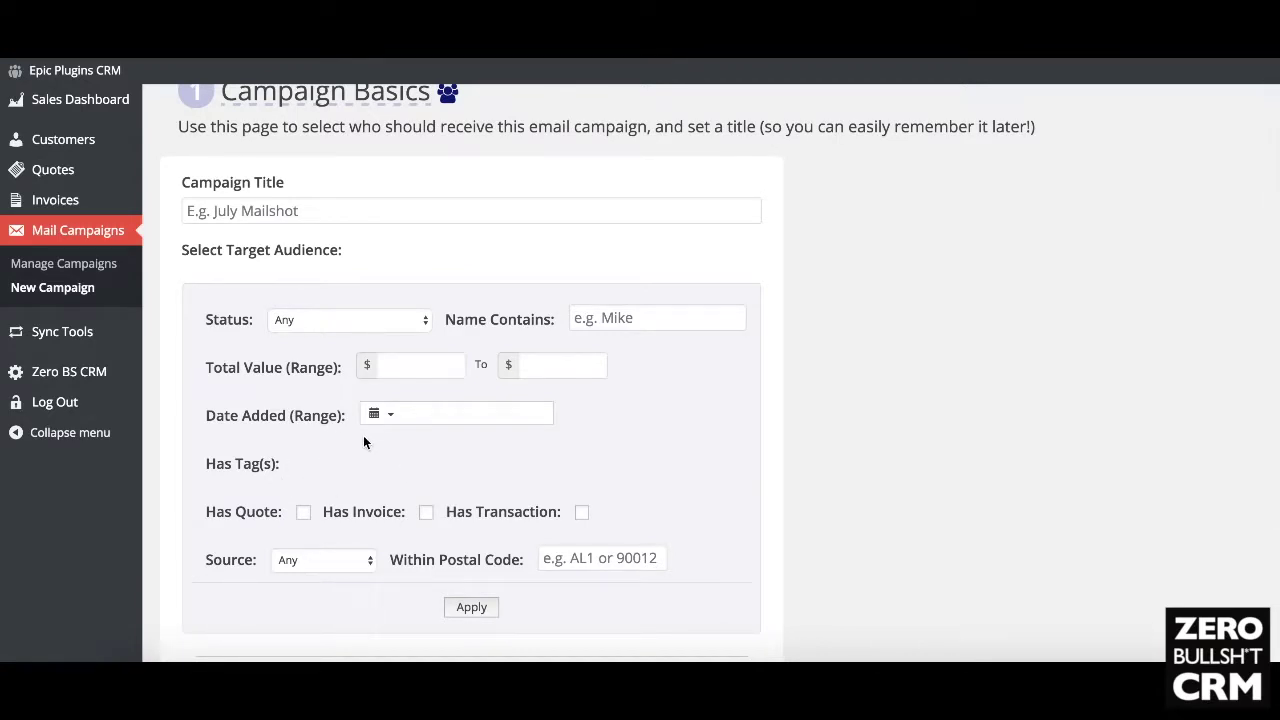
{"action": "scroll", "coordinate": [313, 440], "scroll_direction": "up", "scroll_amount": 1}
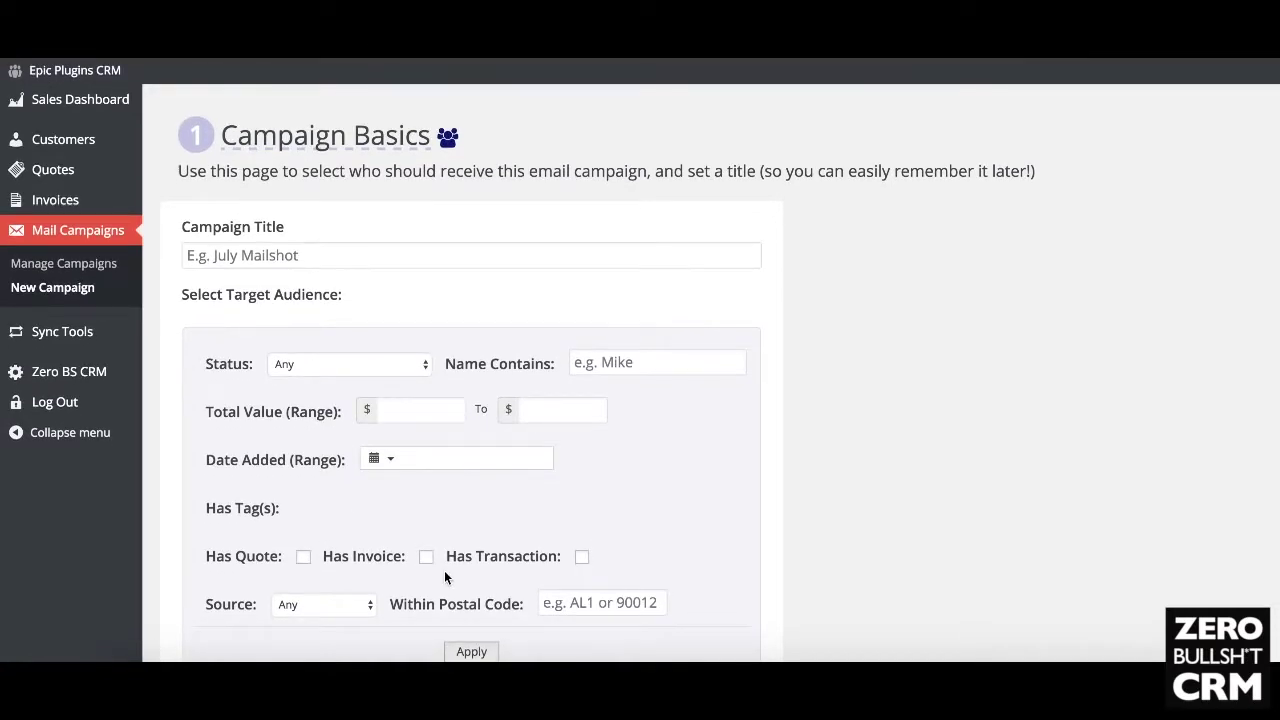
{"action": "scroll", "coordinate": [425, 502], "scroll_direction": "down", "scroll_amount": 5}
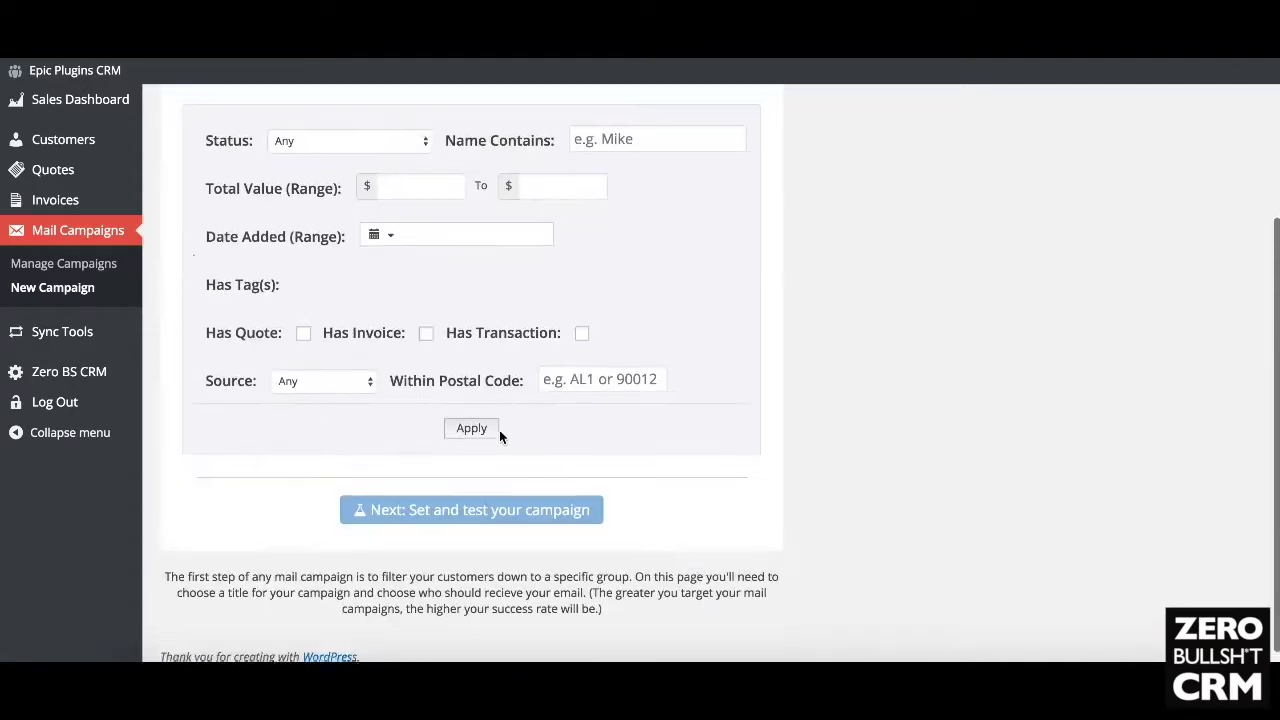
{"action": "scroll", "coordinate": [332, 319], "scroll_direction": "up", "scroll_amount": 4}
{"action": "scroll", "coordinate": [332, 324], "scroll_direction": "up", "scroll_amount": 1}
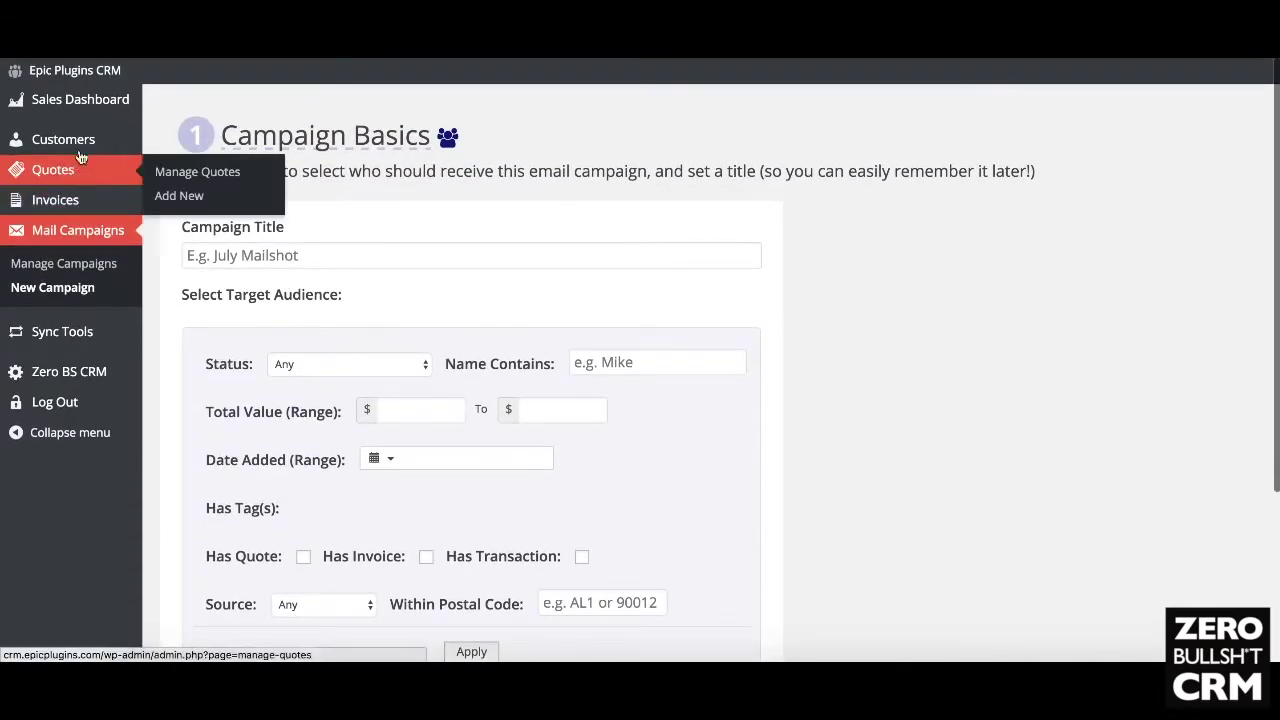
{"action": "mouse_move", "coordinate": [77, 147]}
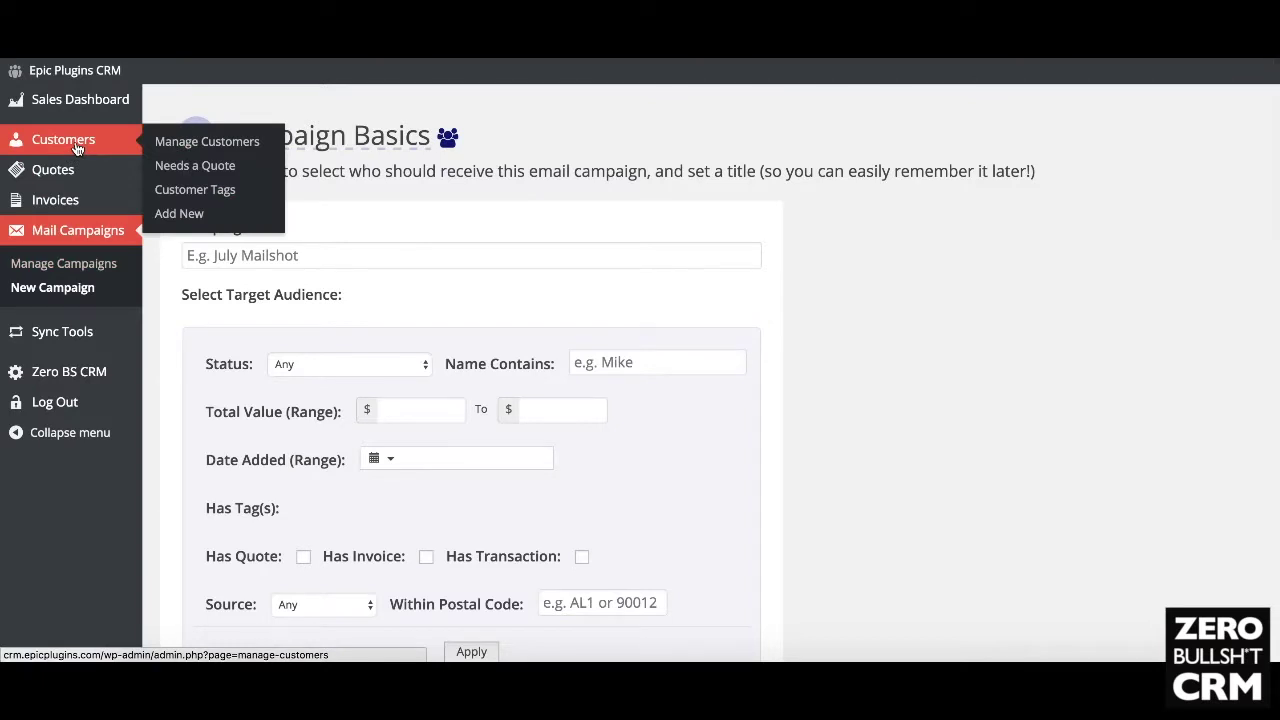
{"action": "scroll", "coordinate": [606, 309], "scroll_direction": "down", "scroll_amount": 5}
{"action": "scroll", "coordinate": [605, 310], "scroll_direction": "up", "scroll_amount": 5}
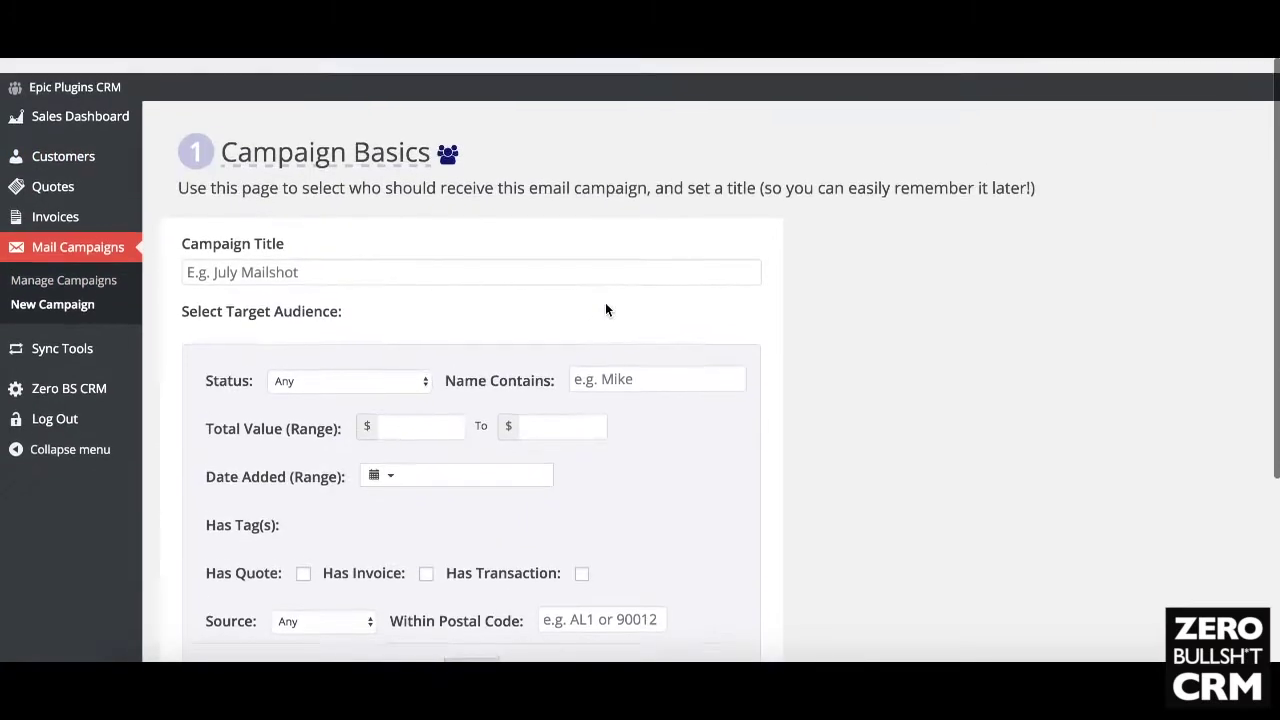
{"action": "scroll", "coordinate": [605, 310], "scroll_direction": "down", "scroll_amount": 1}
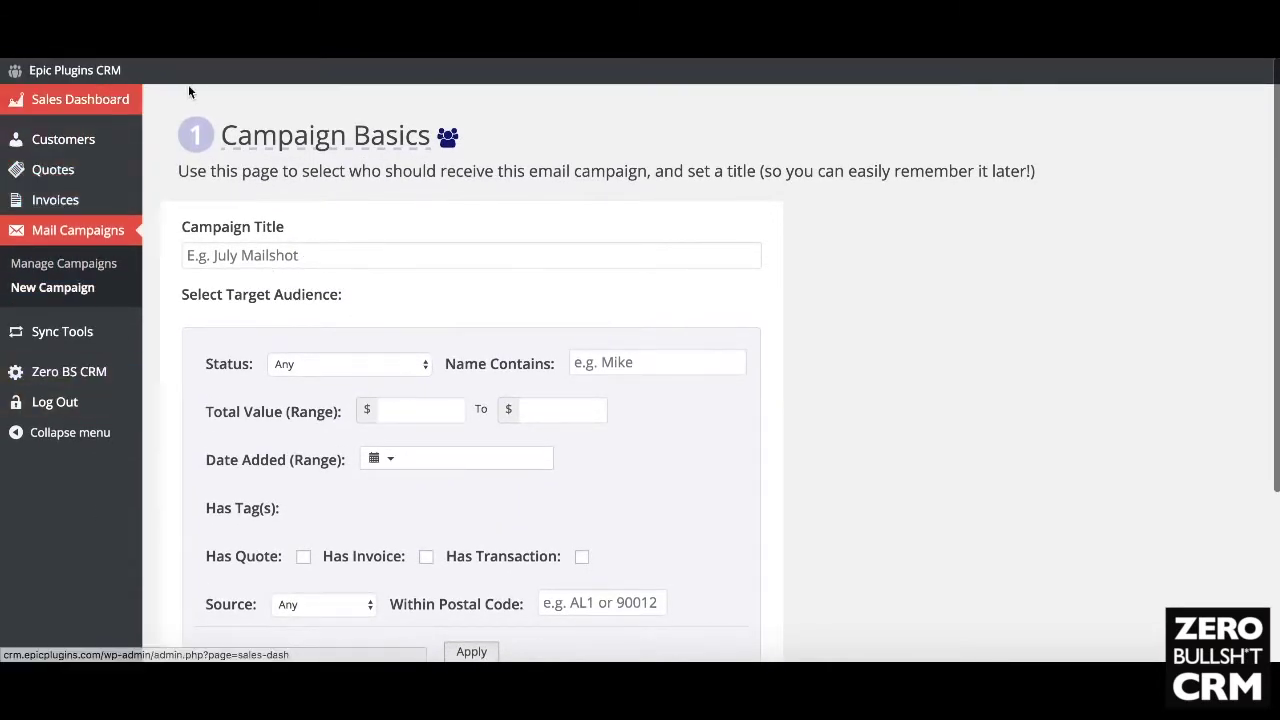
Step: Open Manage Customers (1,825 customers over 183 pages), then go to the PayPal Sync page
{"action": "left_click", "coordinate": [70, 150]}
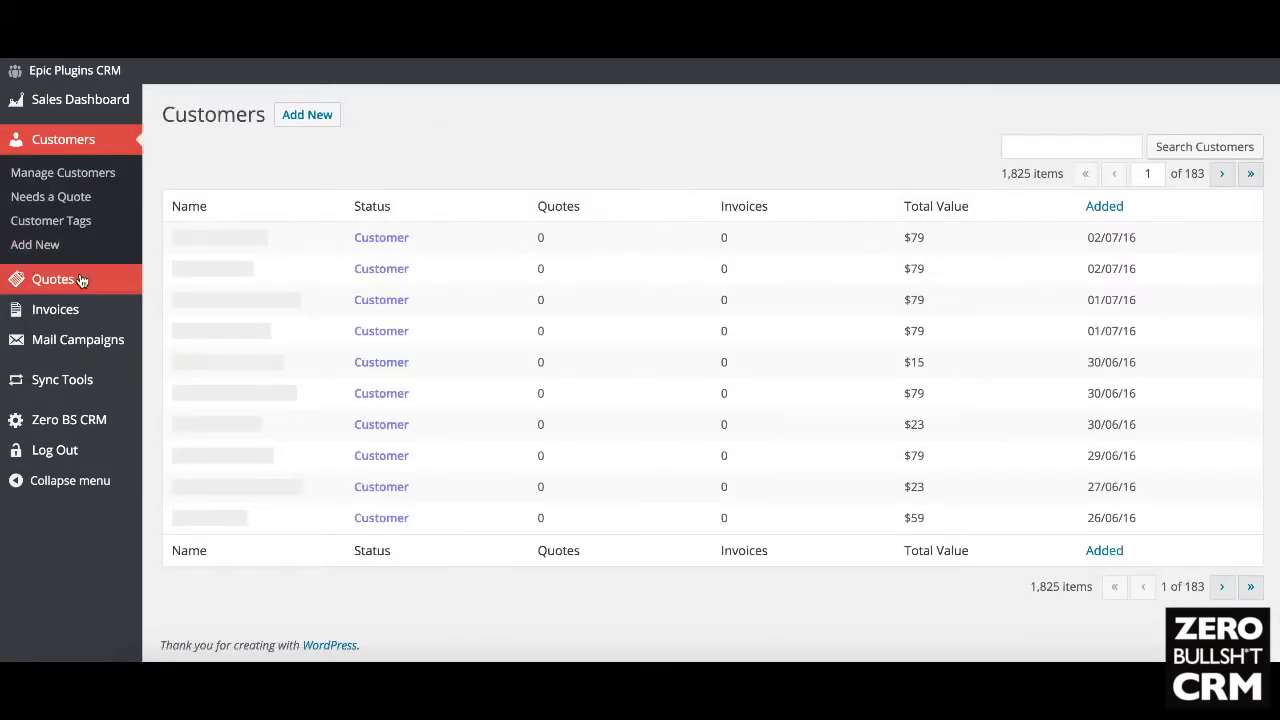
{"action": "mouse_move", "coordinate": [65, 340]}
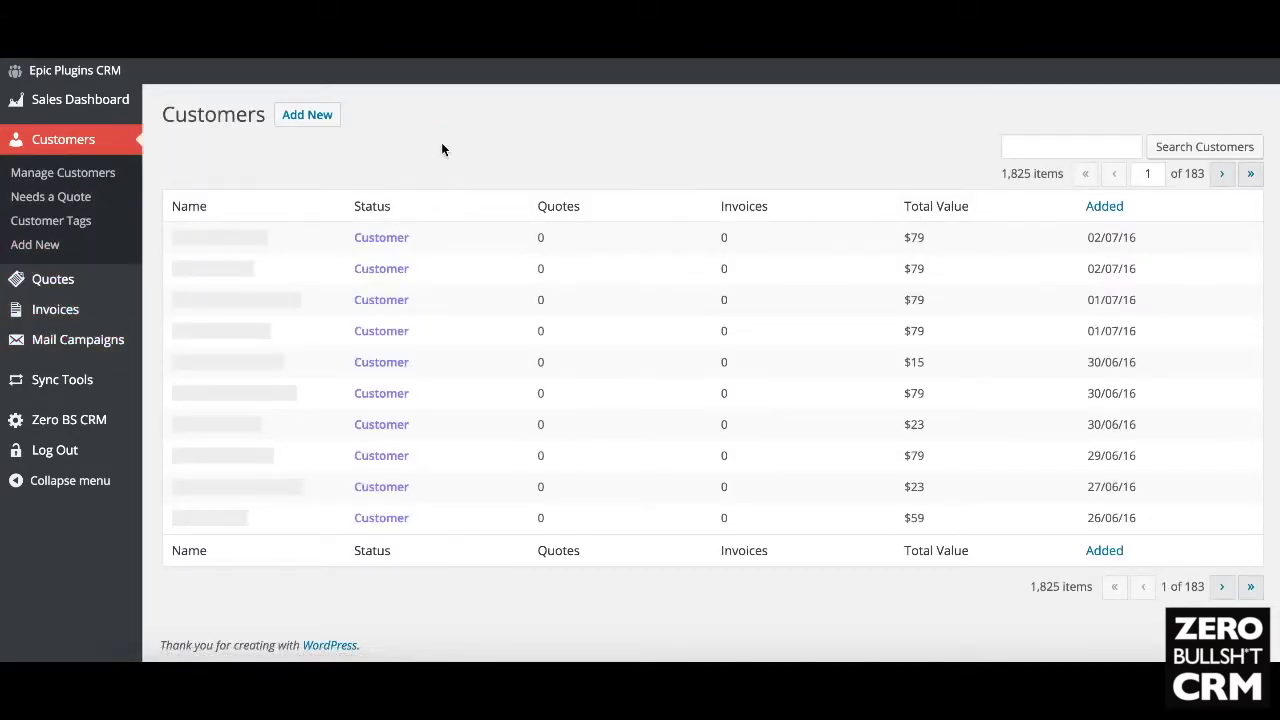
{"action": "mouse_move", "coordinate": [73, 318]}
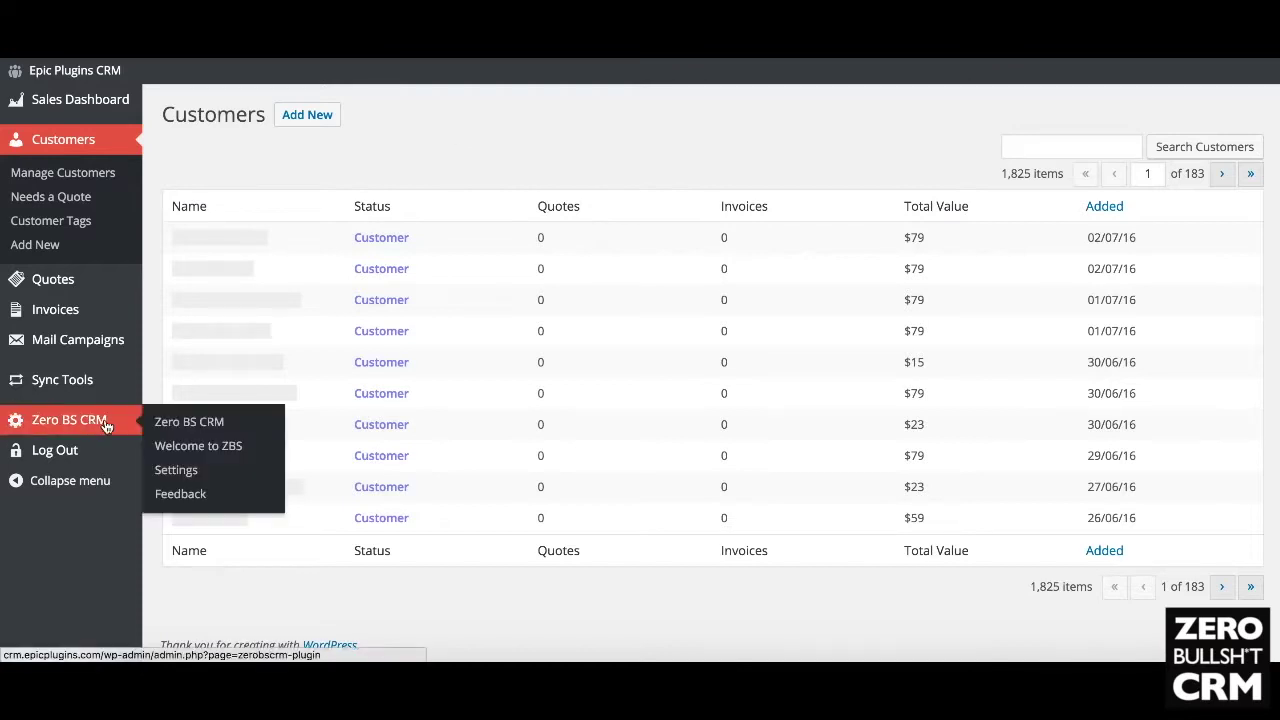
{"action": "mouse_move", "coordinate": [88, 383]}
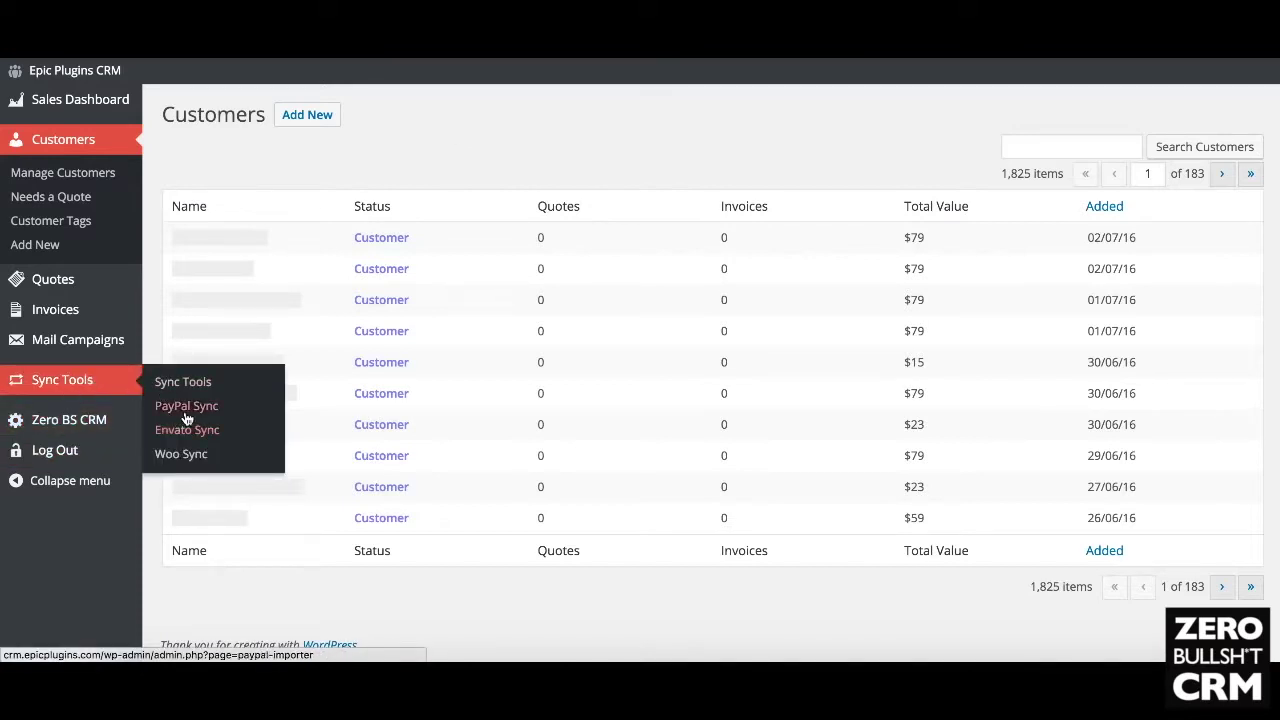
{"action": "left_click", "coordinate": [188, 414]}
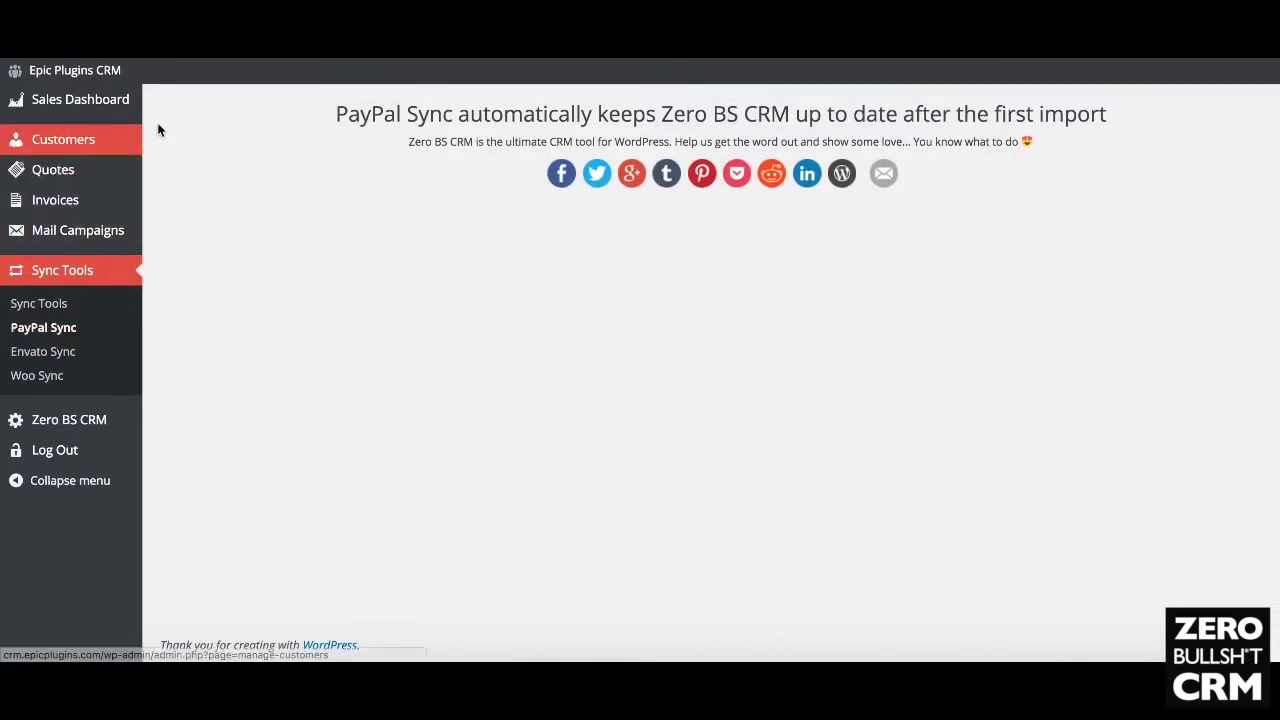
Step: Read the PayPal Sync page, then return to the Sales Dashboard
{"action": "mouse_move", "coordinate": [93, 110]}
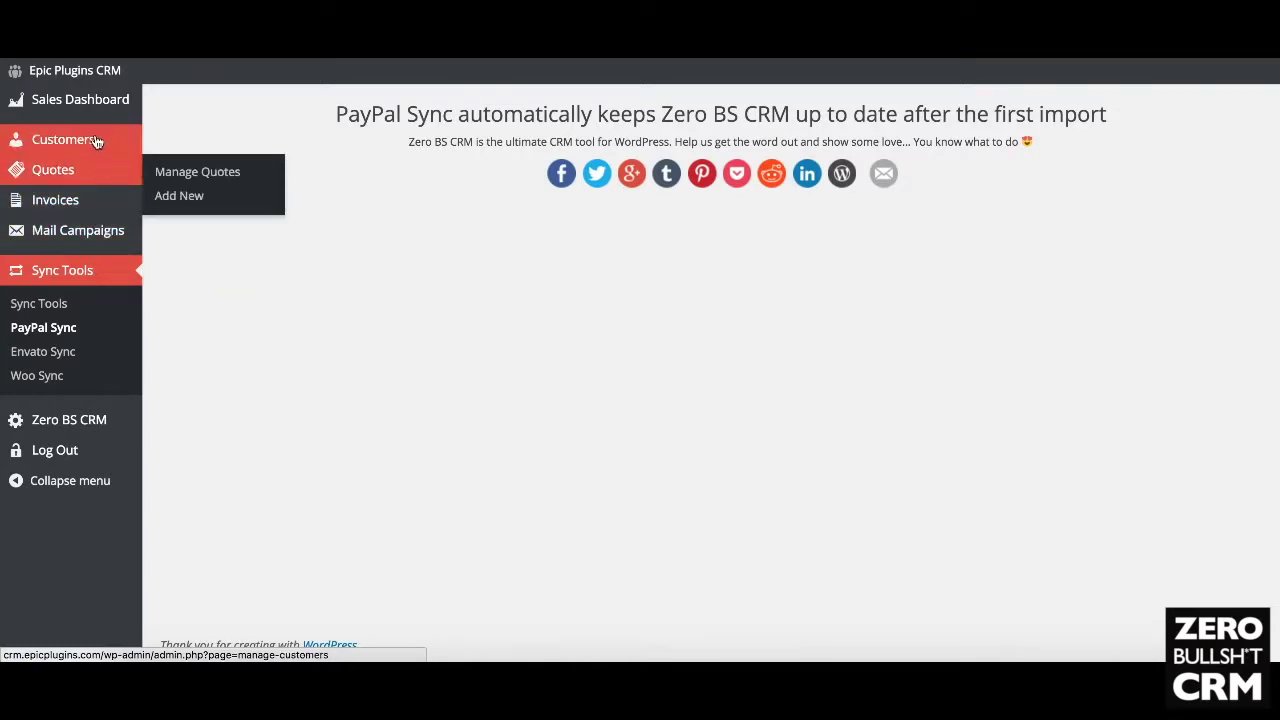
{"action": "mouse_move", "coordinate": [88, 140]}
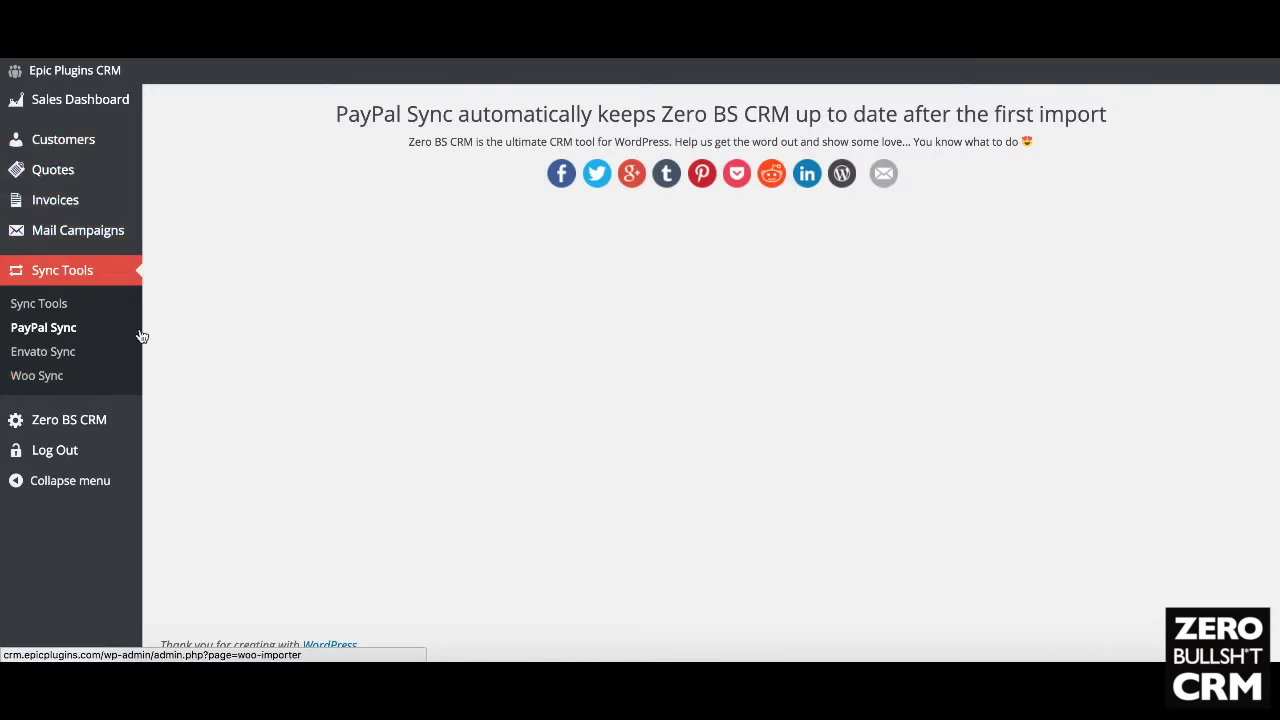
{"action": "left_click", "coordinate": [42, 328]}
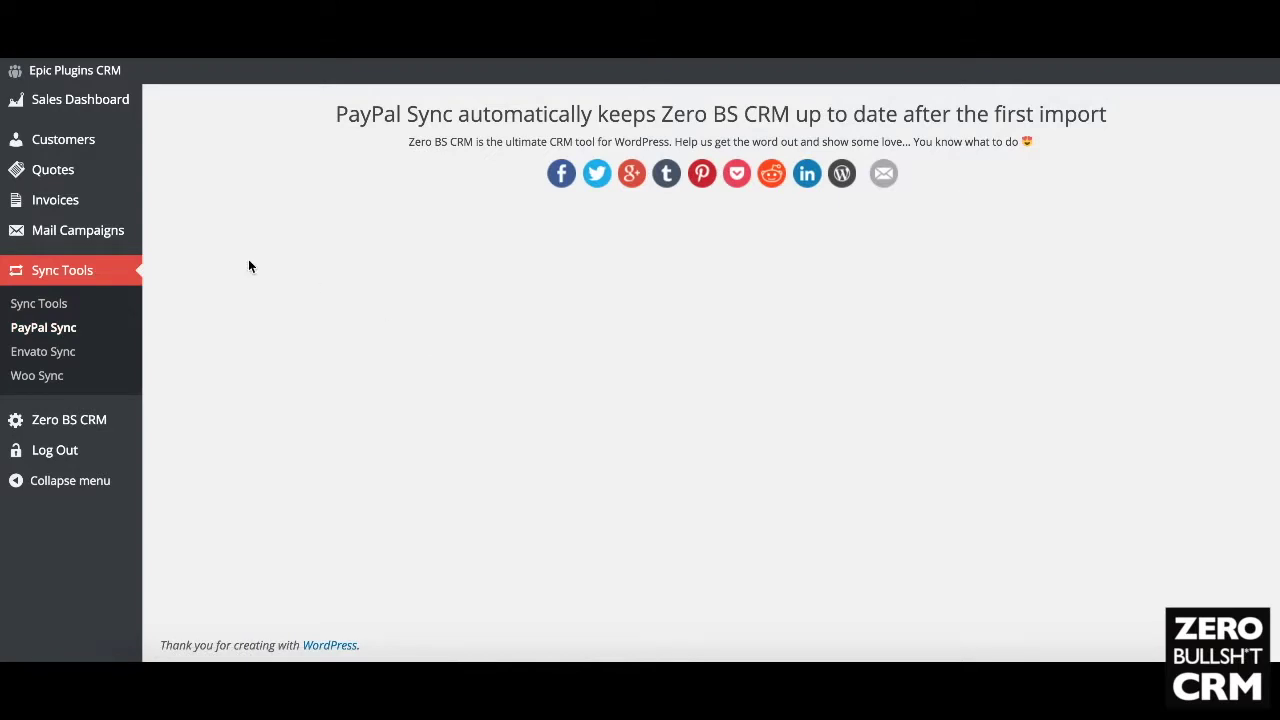
{"action": "left_click", "coordinate": [88, 108]}
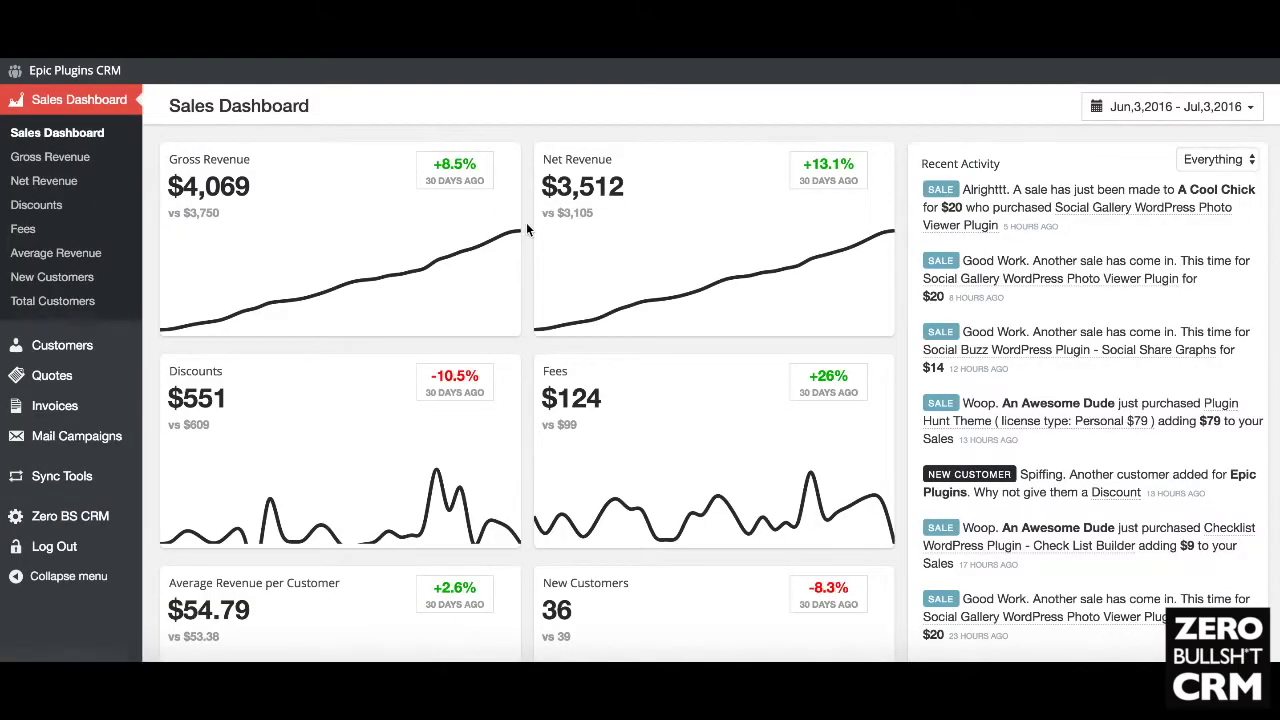
Step: Filter the dashboard's Recent Activity to show only sales
{"action": "scroll", "coordinate": [526, 222], "scroll_direction": "down", "scroll_amount": 3}
{"action": "scroll", "coordinate": [526, 222], "scroll_direction": "up", "scroll_amount": 3}
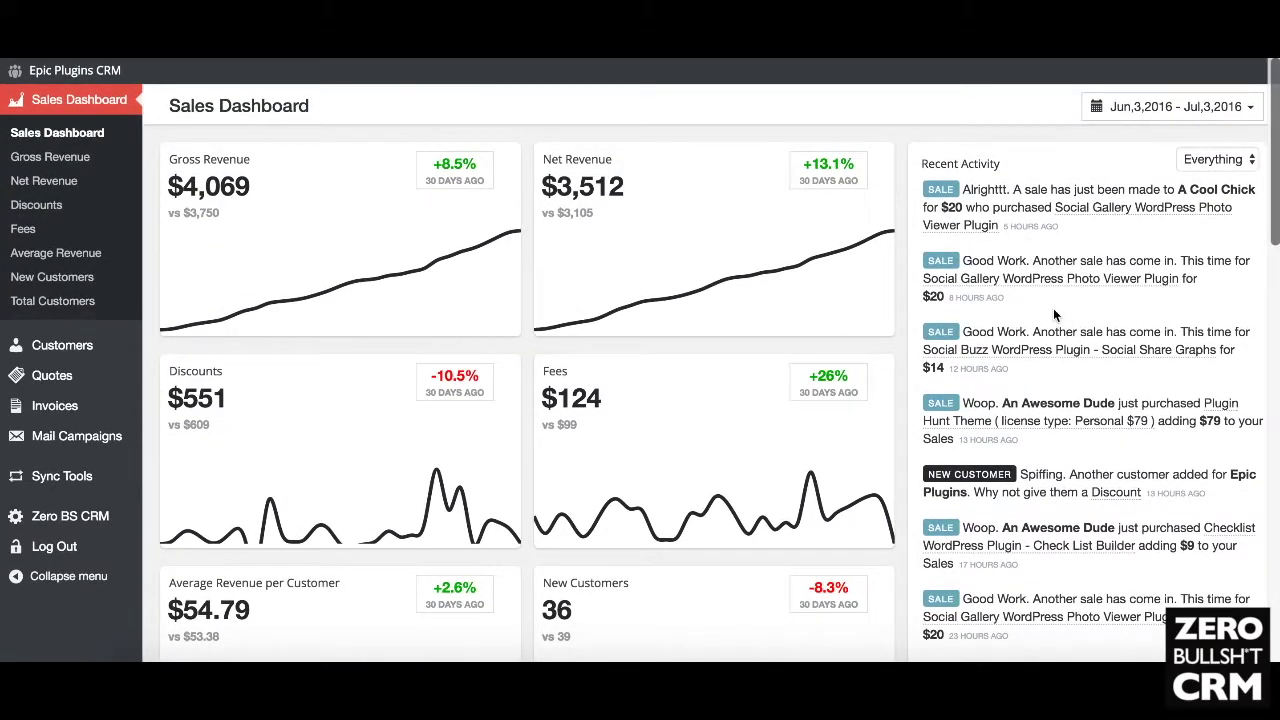
{"action": "scroll", "coordinate": [1053, 308], "scroll_direction": "down", "scroll_amount": 3}
{"action": "scroll", "coordinate": [1147, 148], "scroll_direction": "up", "scroll_amount": 3}
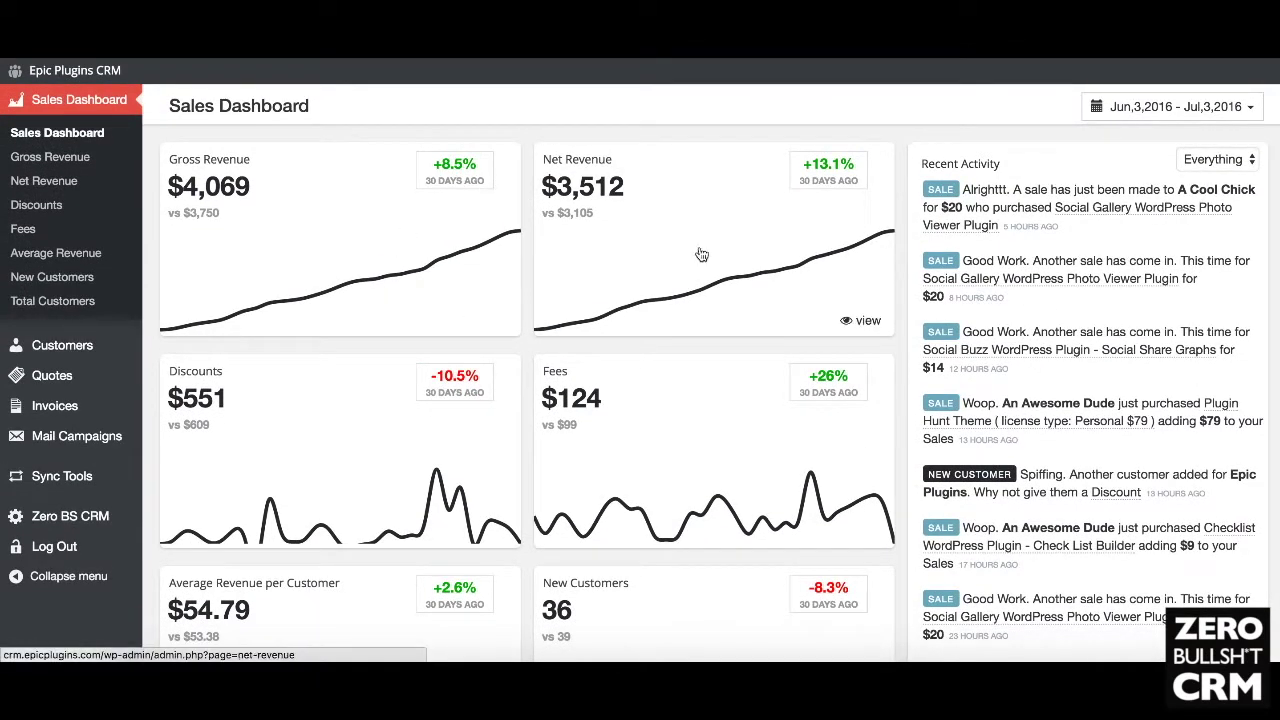
{"action": "left_click", "coordinate": [1238, 170]}
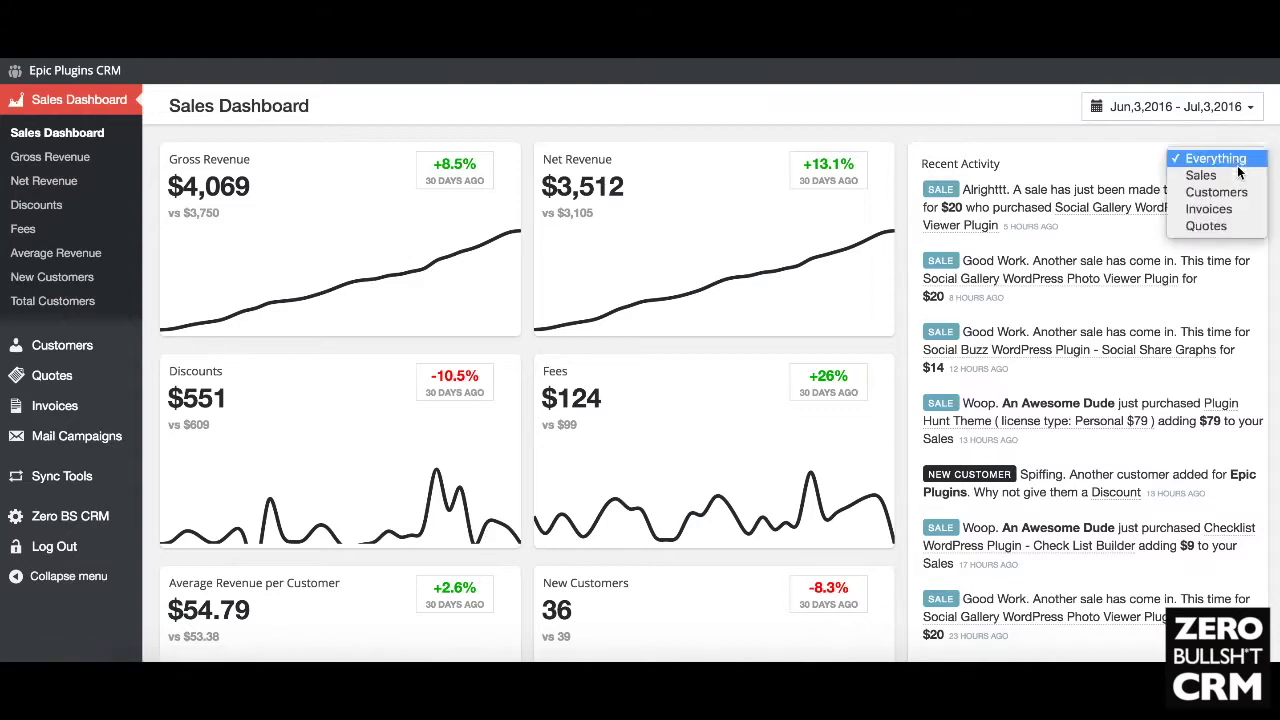
{"action": "left_click", "coordinate": [1236, 178]}
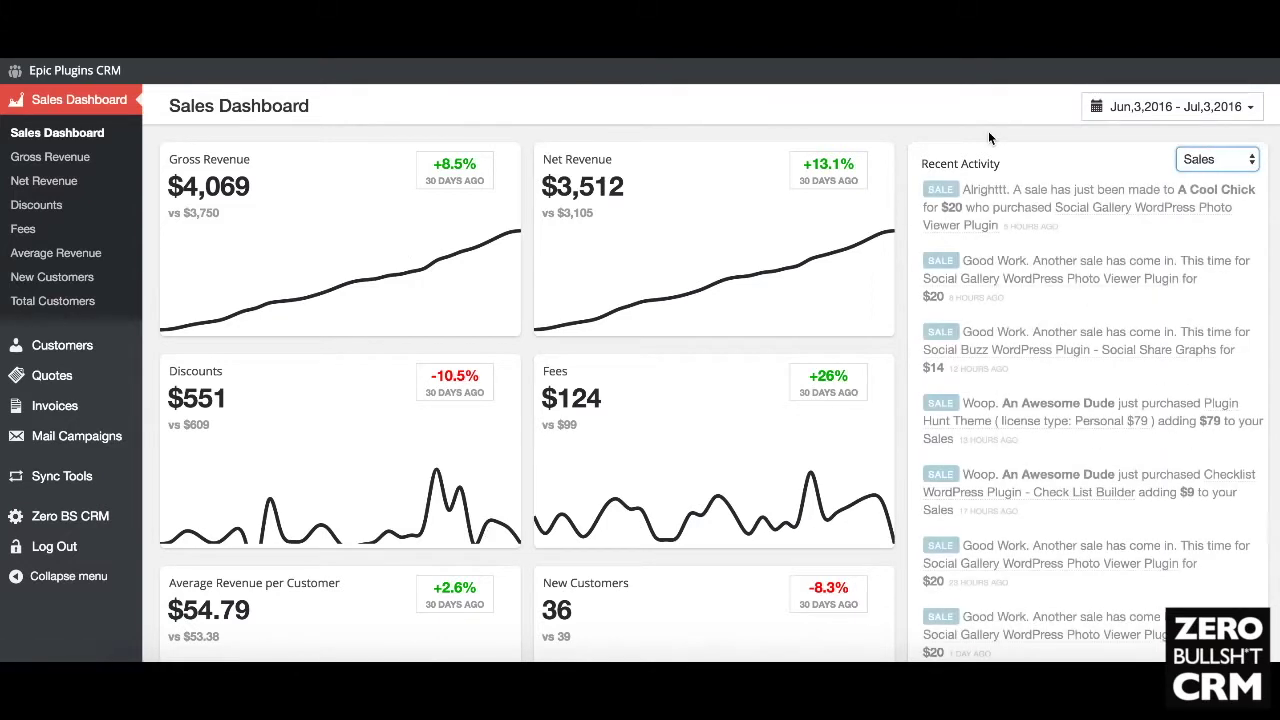
{"action": "scroll", "coordinate": [1100, 330], "scroll_direction": "down", "scroll_amount": 3}
{"action": "scroll", "coordinate": [1098, 322], "scroll_direction": "down", "scroll_amount": 6}
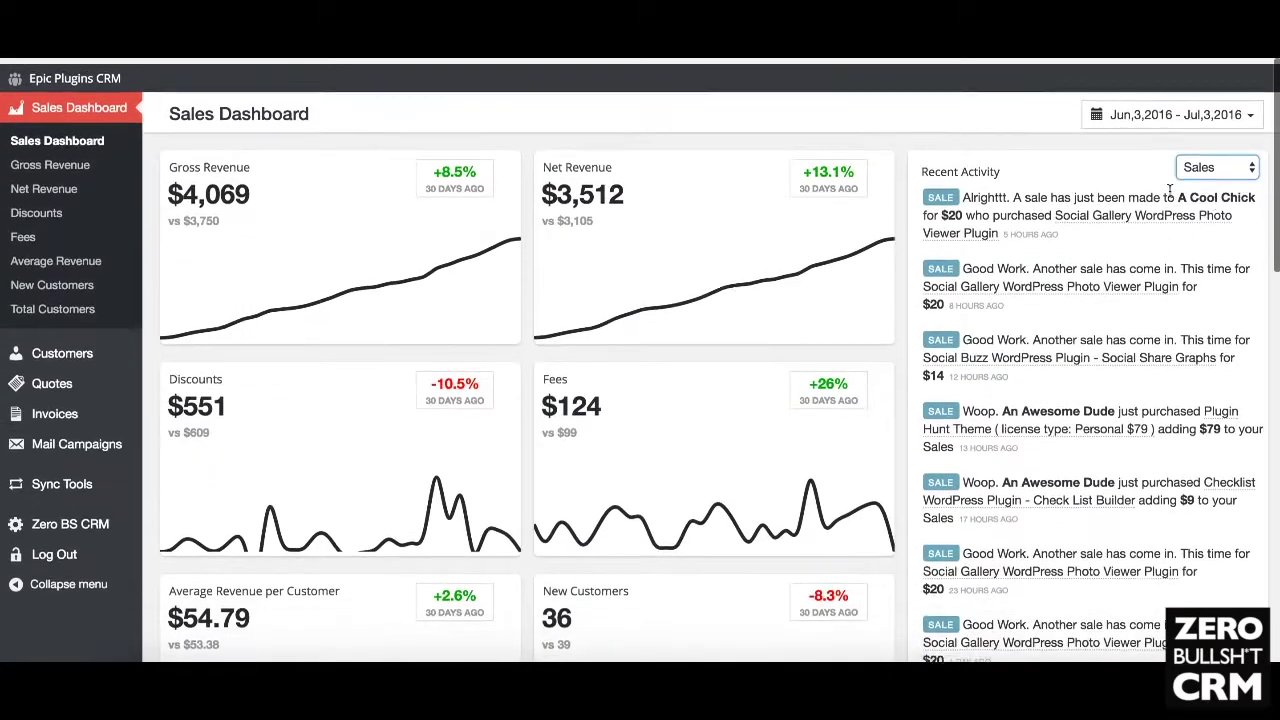
Step: Switch Recent Activity through new customers, invoices and quotes, then back to all activity
{"action": "left_click", "coordinate": [1216, 167]}
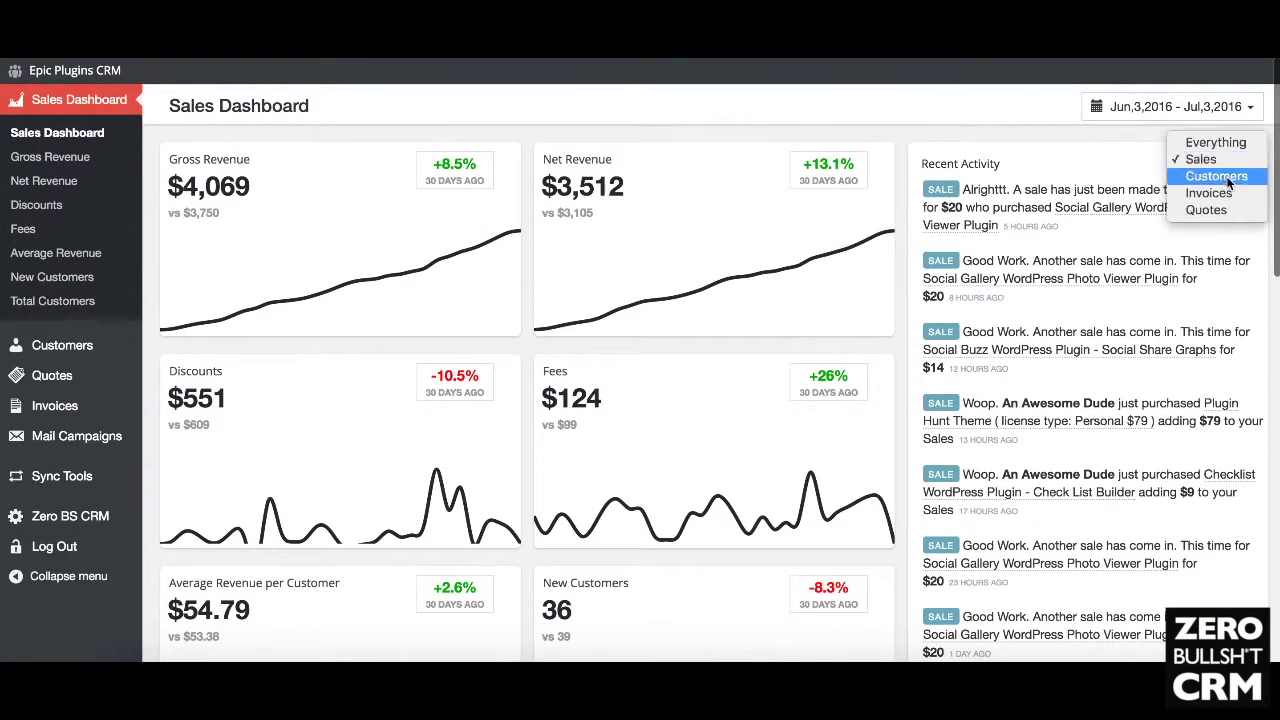
{"action": "left_click", "coordinate": [1210, 182]}
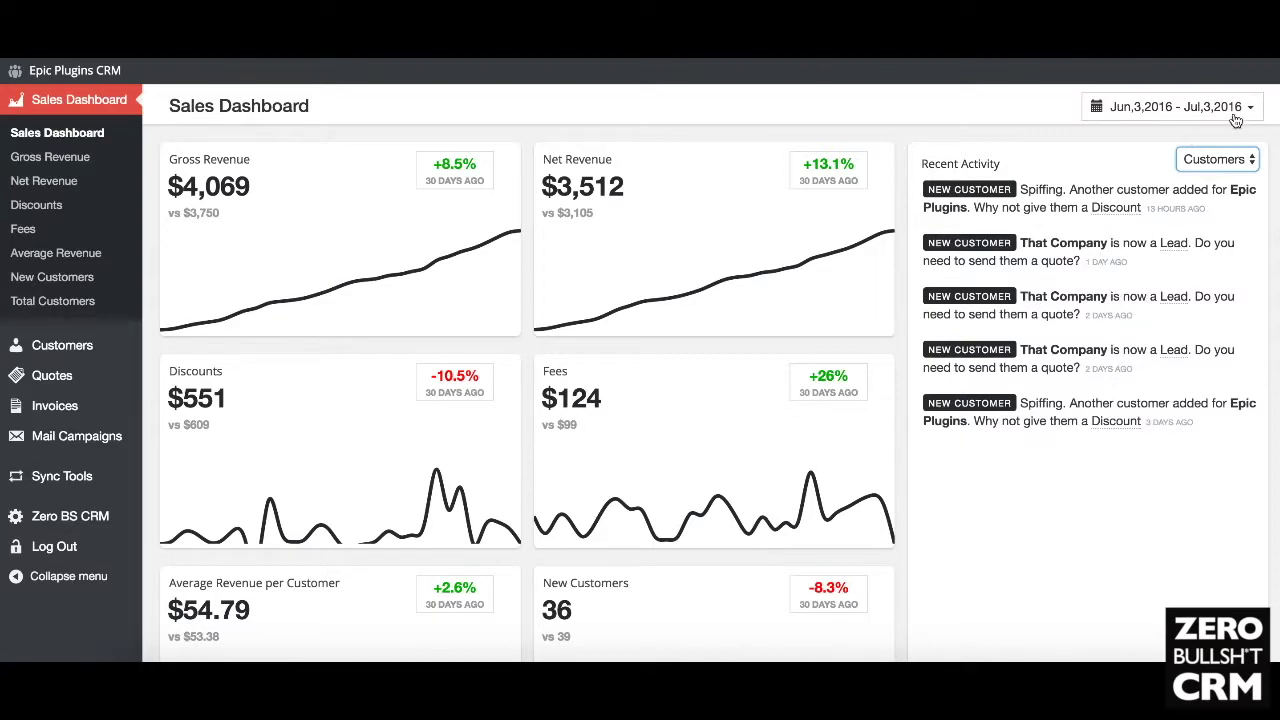
{"action": "left_click", "coordinate": [1246, 162]}
{"action": "left_click", "coordinate": [1236, 176]}
{"action": "left_click", "coordinate": [1220, 163]}
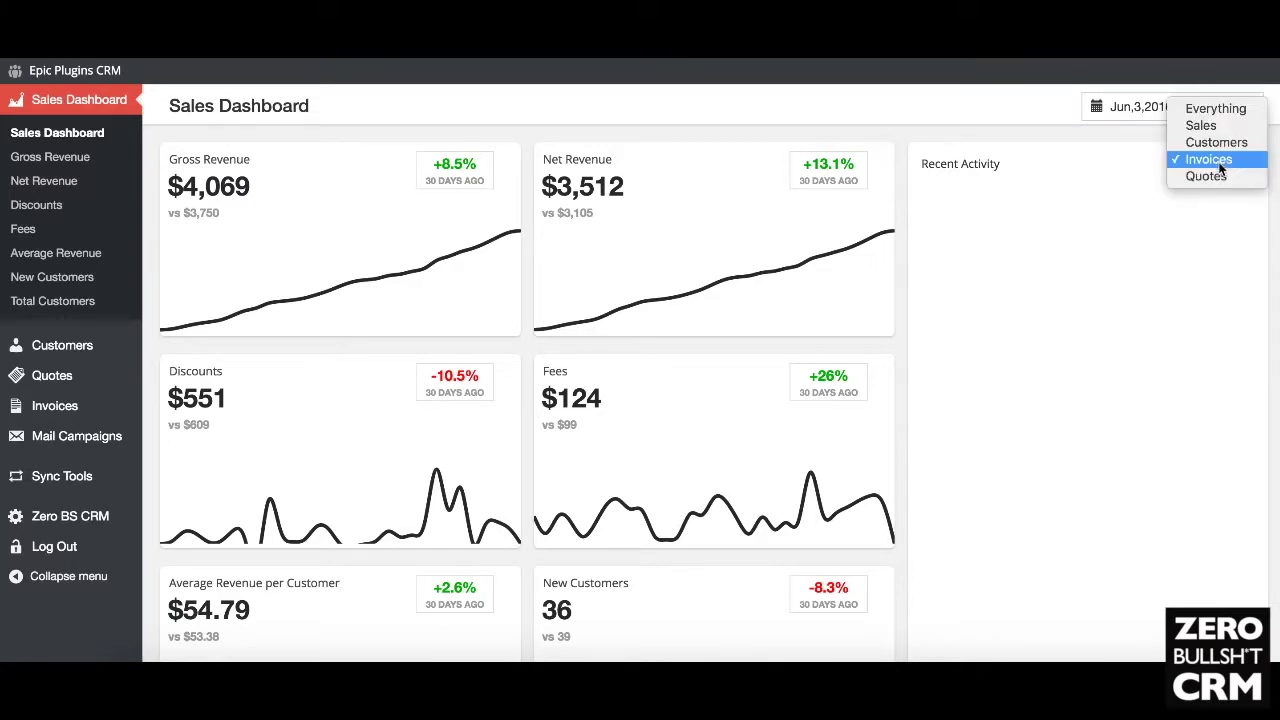
{"action": "left_click", "coordinate": [1220, 174]}
{"action": "left_click", "coordinate": [1218, 160]}
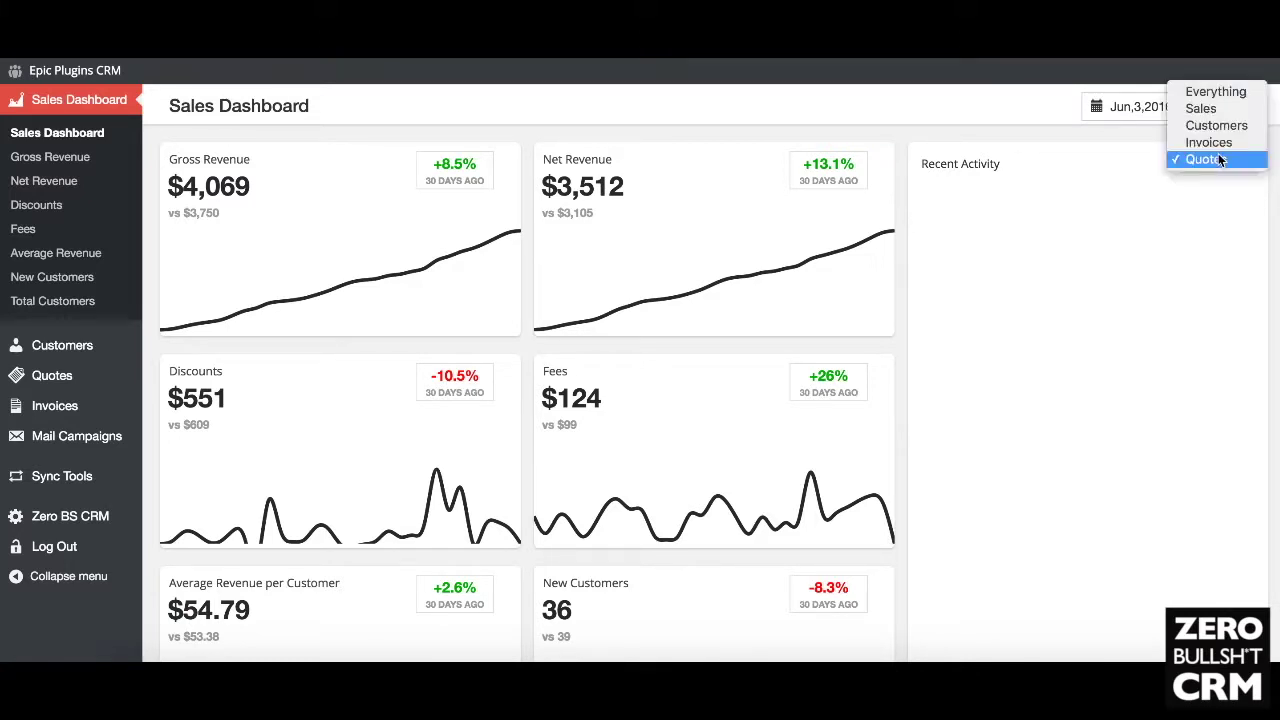
{"action": "left_click", "coordinate": [1202, 89]}
Step: Check the Net Revenue report, return to the dashboard, and open its date-range presets
{"action": "left_click", "coordinate": [889, 150]}
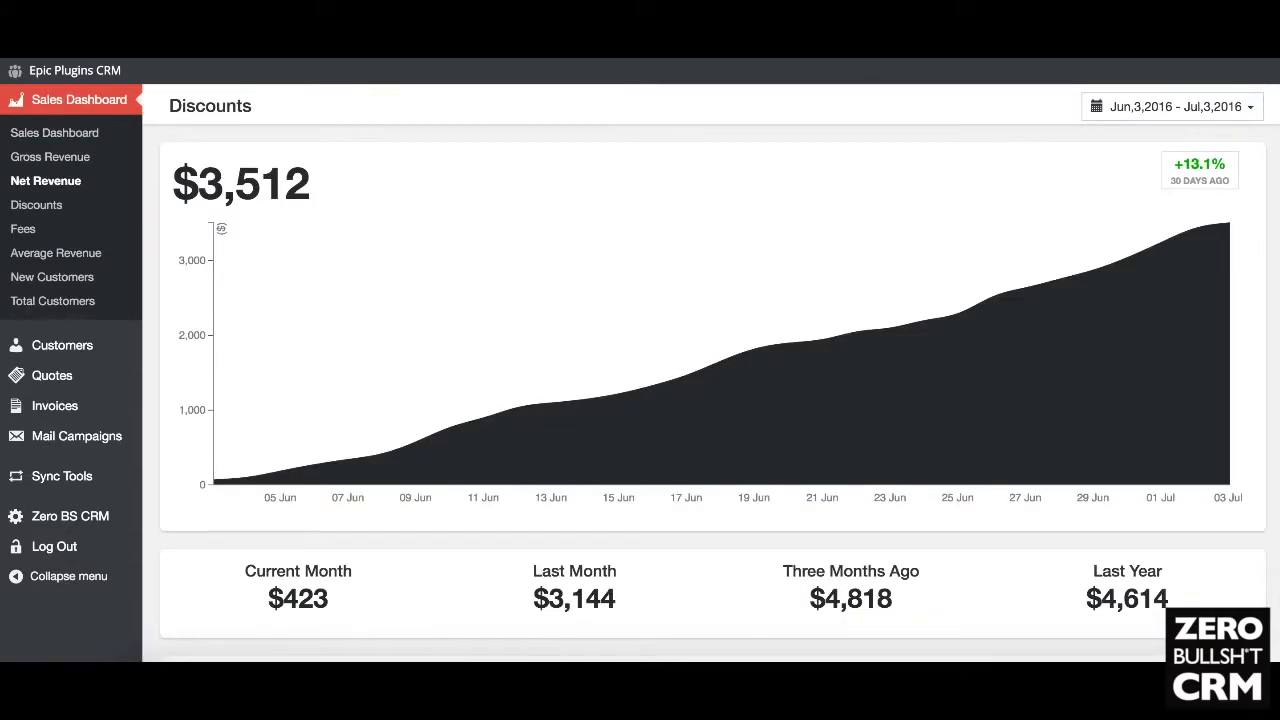
{"action": "key", "text": "alt+Left"}
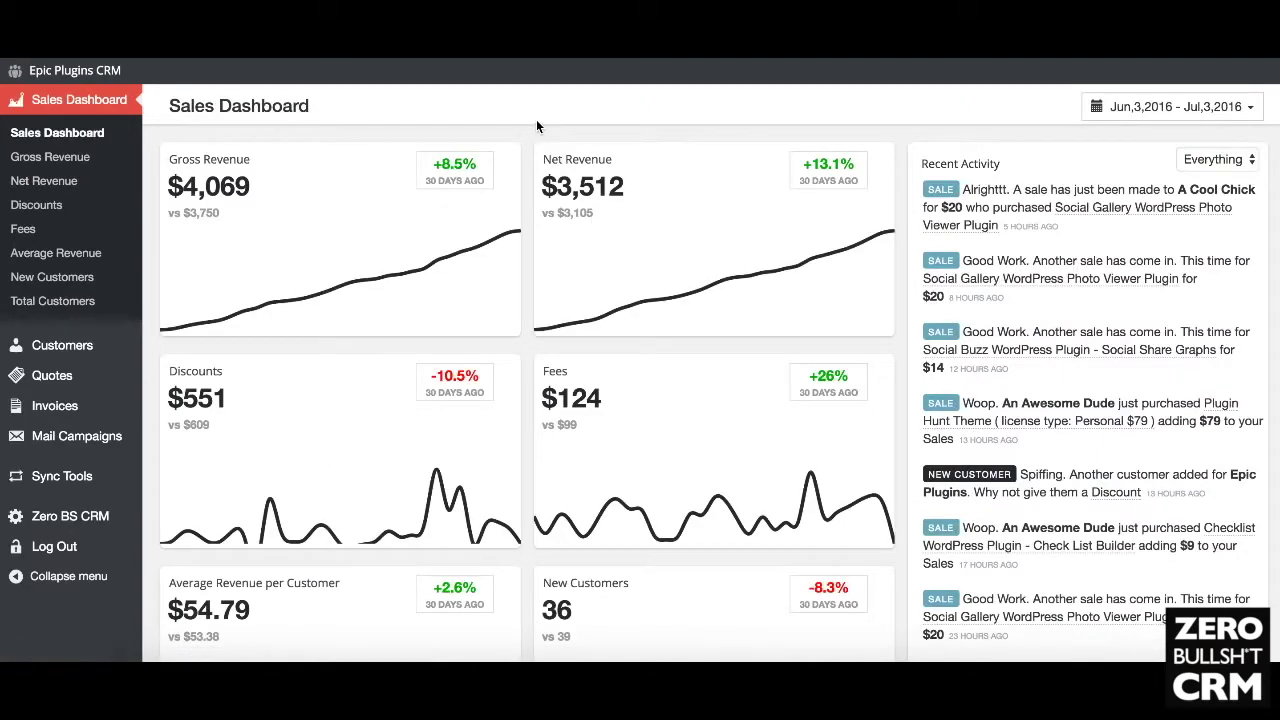
{"action": "scroll", "coordinate": [536, 119], "scroll_direction": "down", "scroll_amount": 1}
{"action": "scroll", "coordinate": [536, 180], "scroll_direction": "up", "scroll_amount": 2}
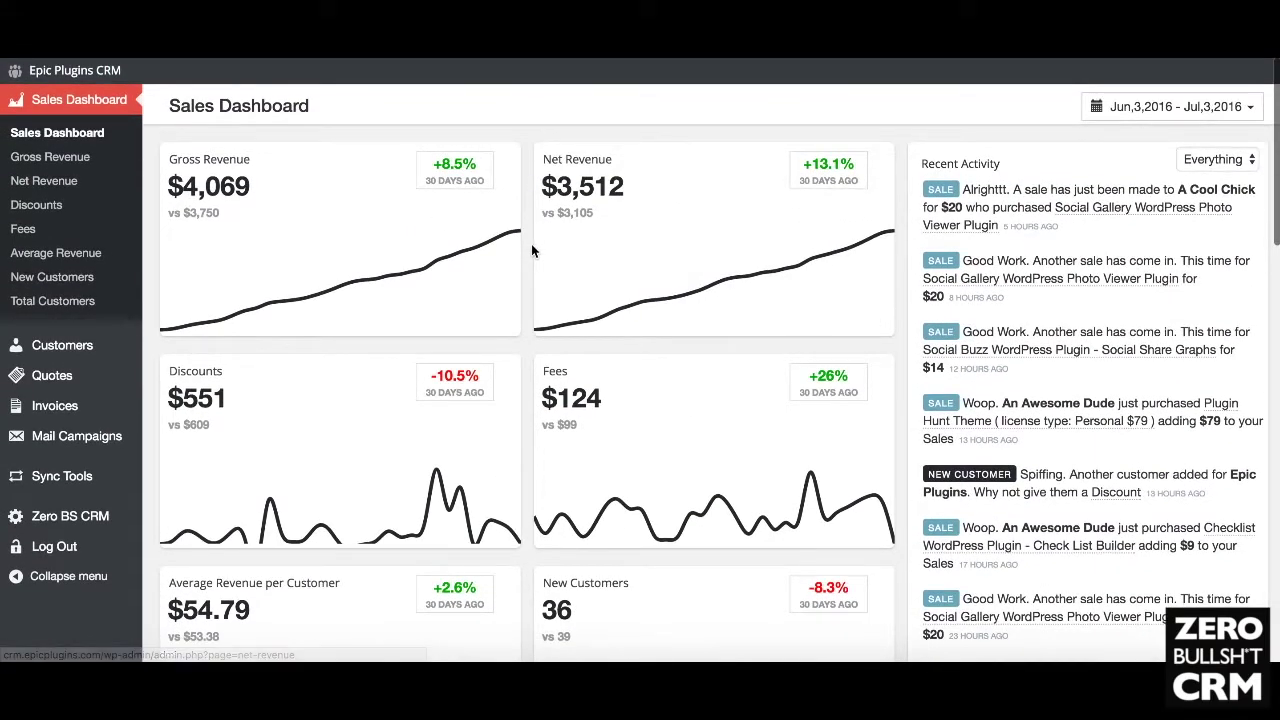
{"action": "scroll", "coordinate": [532, 250], "scroll_direction": "down", "scroll_amount": 2}
{"action": "scroll", "coordinate": [532, 250], "scroll_direction": "up", "scroll_amount": 3}
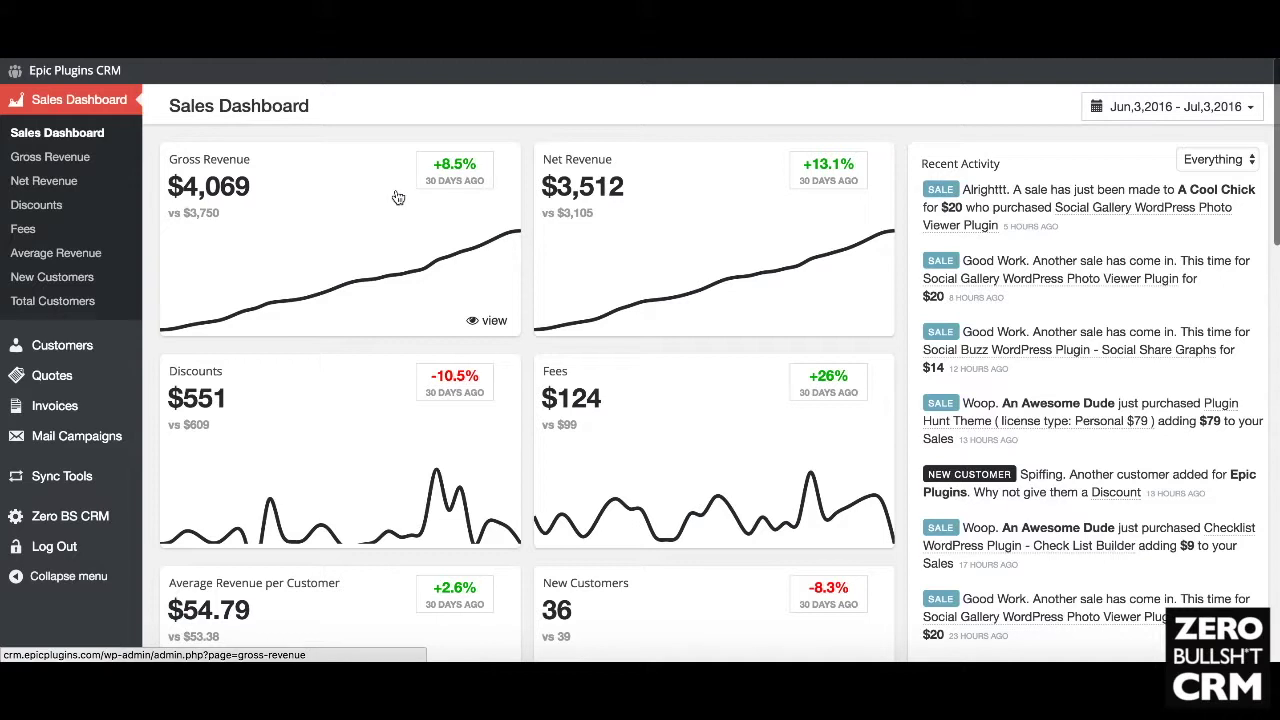
{"action": "scroll", "coordinate": [527, 226], "scroll_direction": "down", "scroll_amount": 5}
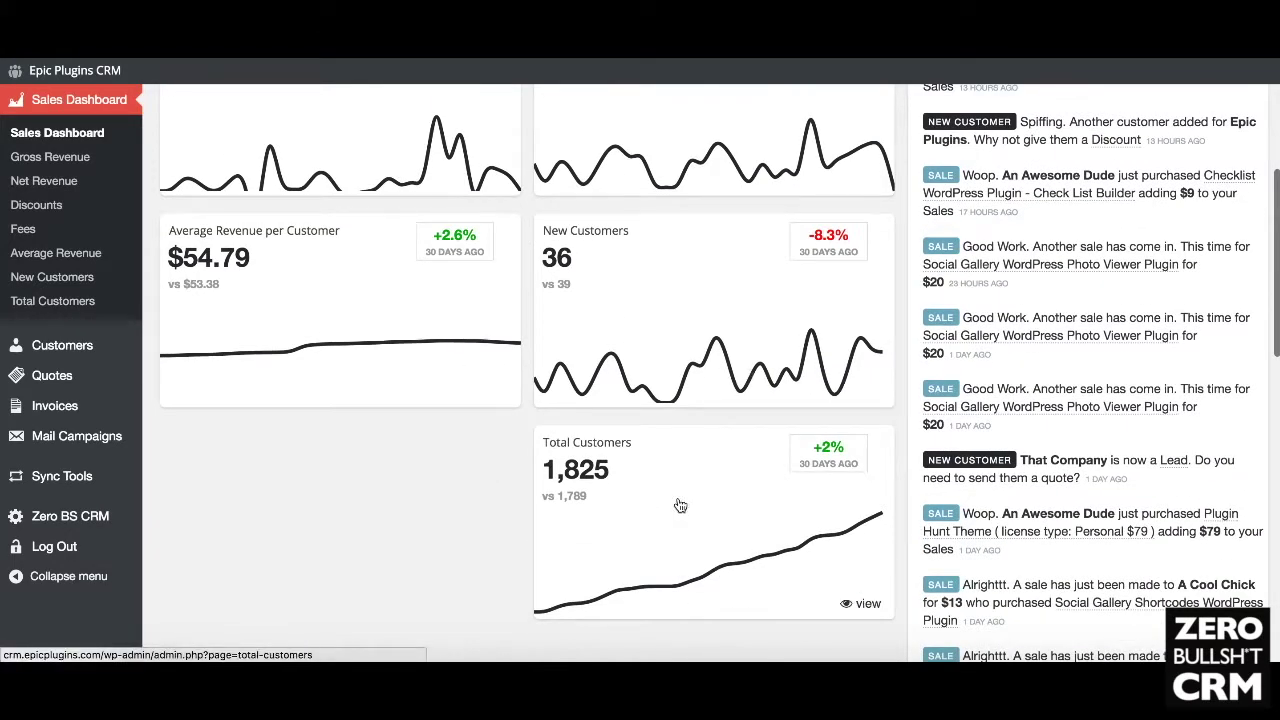
{"action": "scroll", "coordinate": [433, 459], "scroll_direction": "up", "scroll_amount": 5}
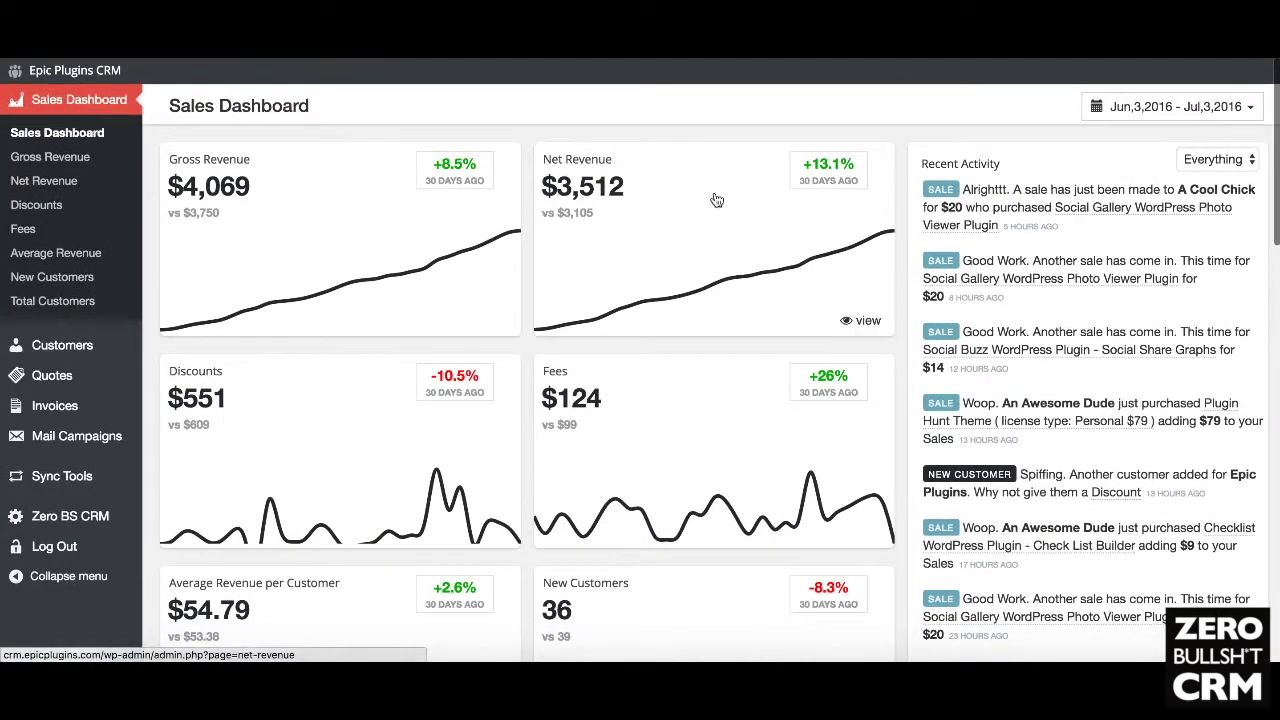
{"action": "left_click", "coordinate": [1149, 119]}
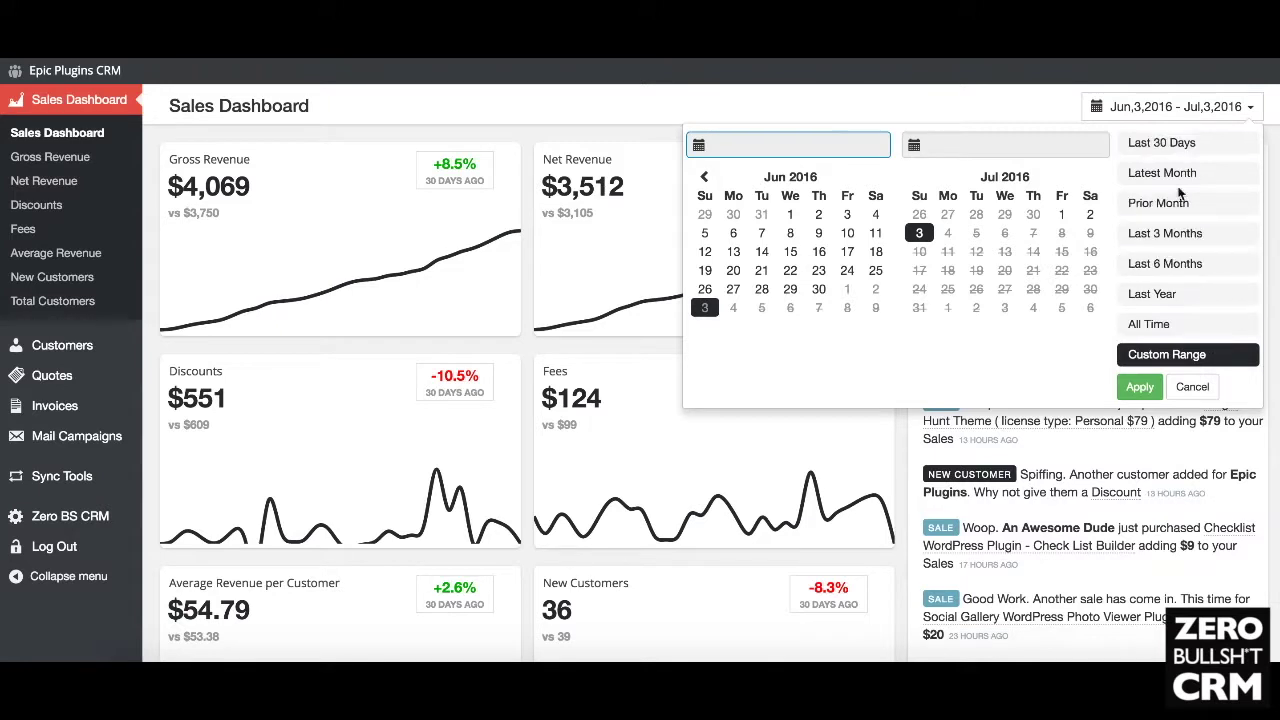
Step: Switch the dashboard date range to the prior month, then to the latest month
{"action": "left_click", "coordinate": [990, 104]}
{"action": "left_click", "coordinate": [1170, 110]}
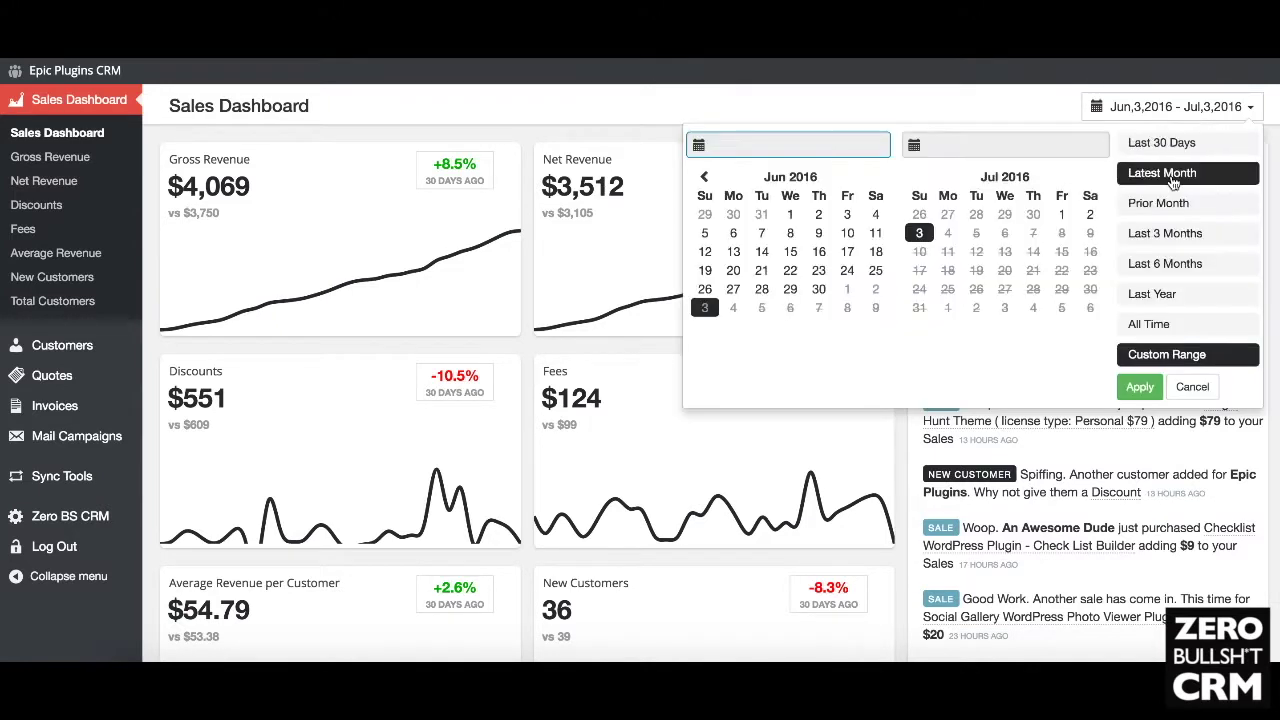
{"action": "left_click", "coordinate": [1172, 203]}
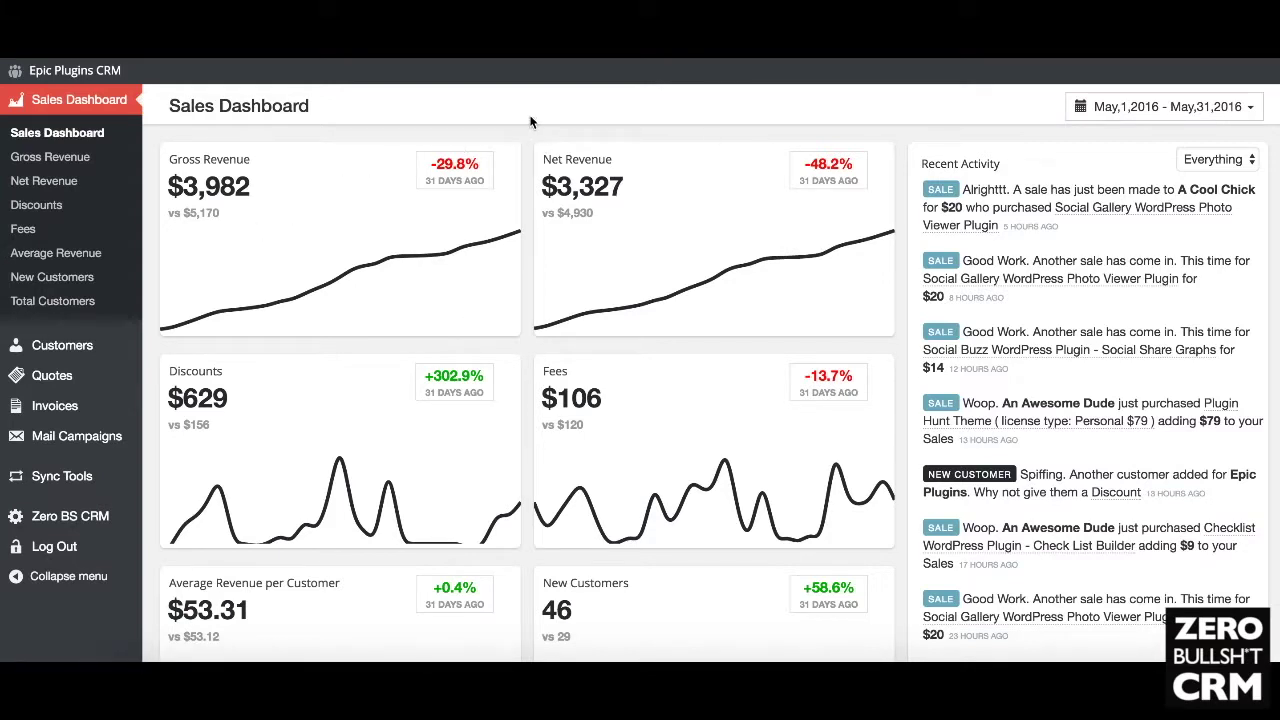
{"action": "left_click", "coordinate": [1185, 112]}
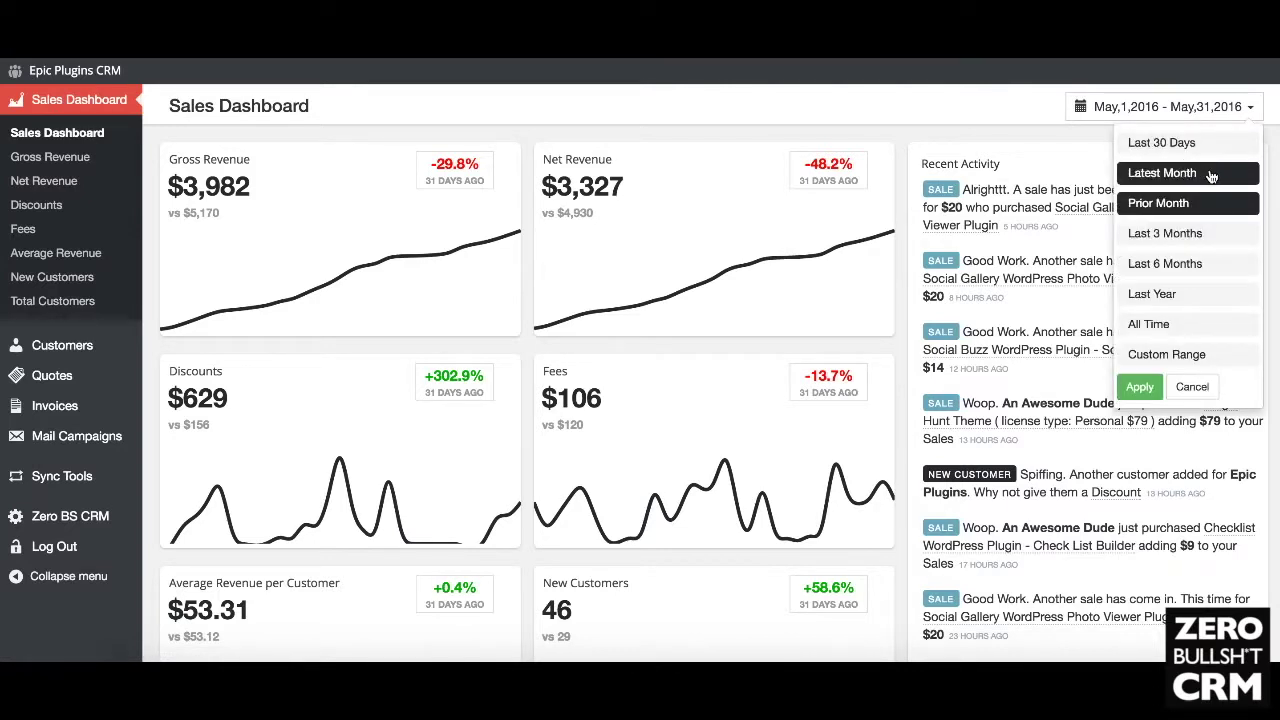
{"action": "left_click", "coordinate": [1210, 174]}
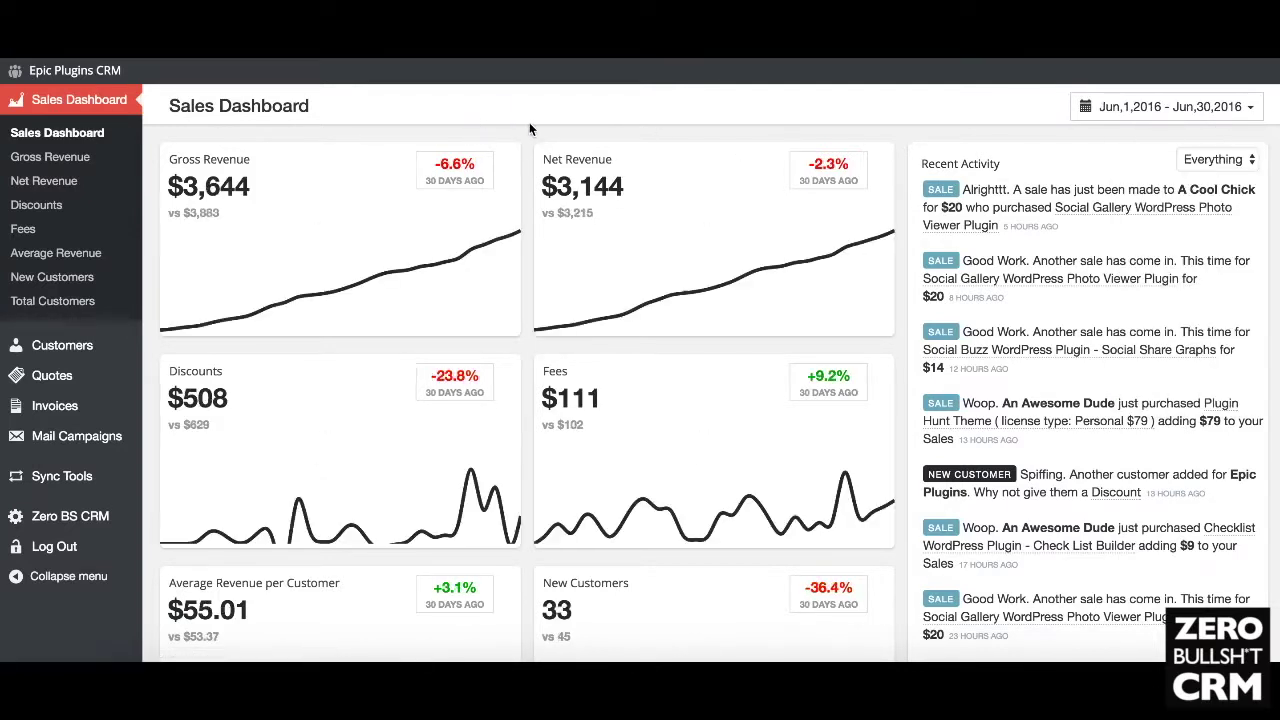
{"action": "scroll", "coordinate": [526, 170], "scroll_direction": "down", "scroll_amount": 5}
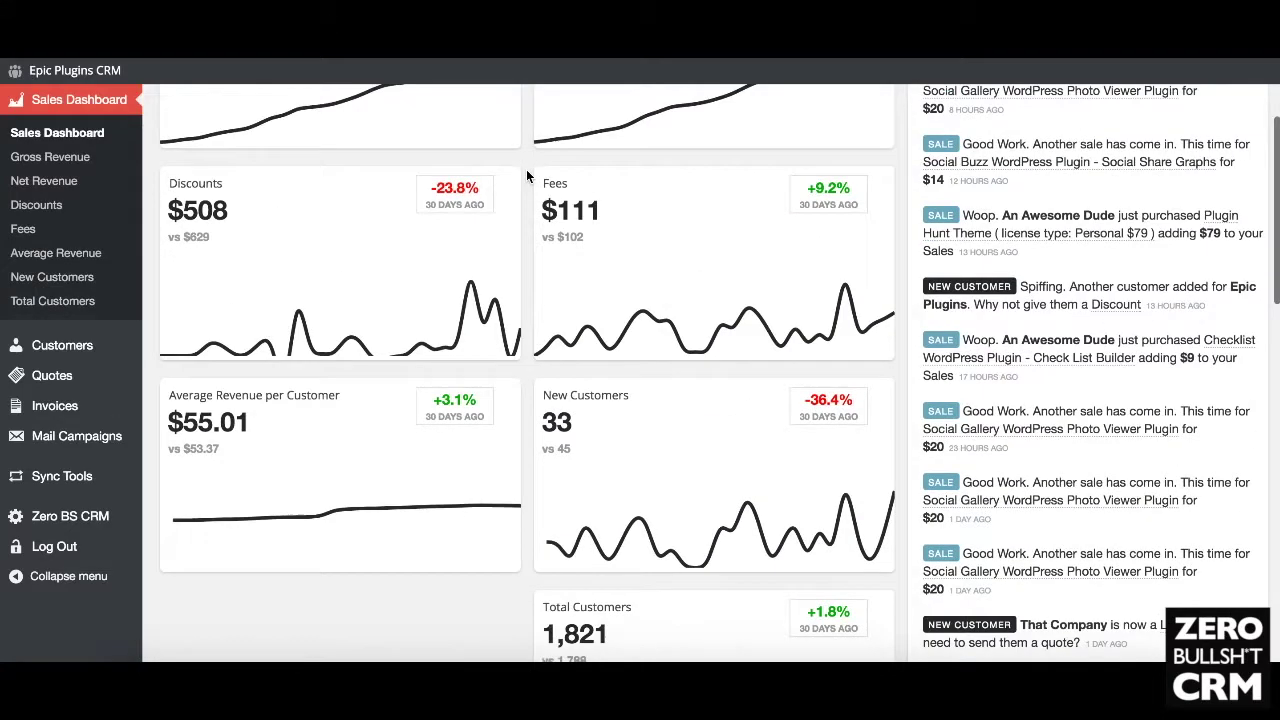
{"action": "scroll", "coordinate": [526, 169], "scroll_direction": "up", "scroll_amount": 5}
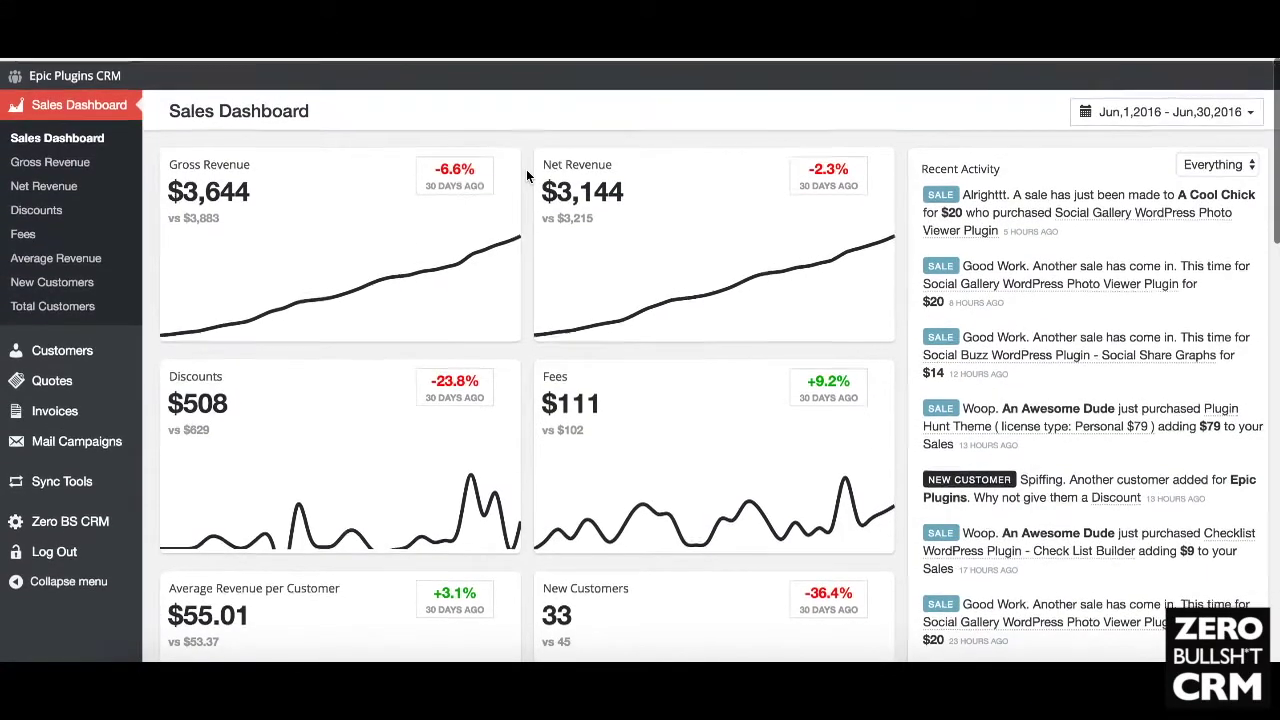
Step: Try the last 3 and last 6 months ranges, then settle on Last 30 Days
{"action": "left_click", "coordinate": [1192, 112]}
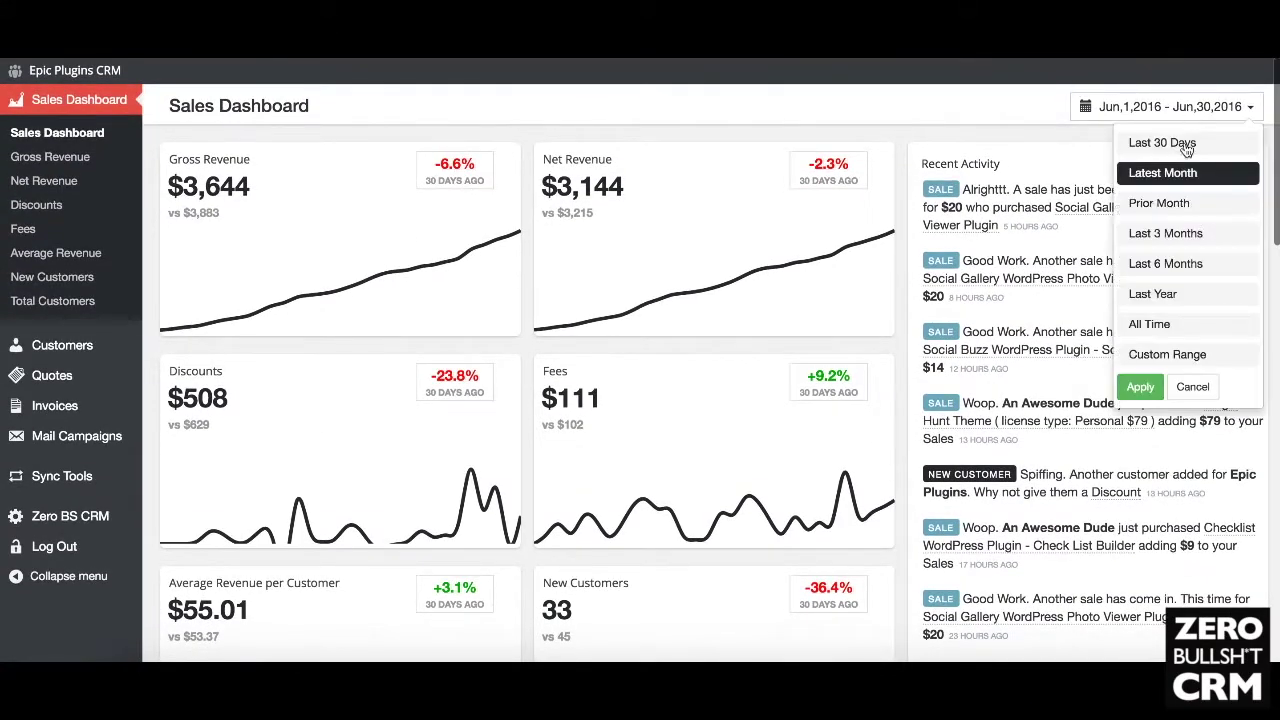
{"action": "left_click", "coordinate": [1197, 238]}
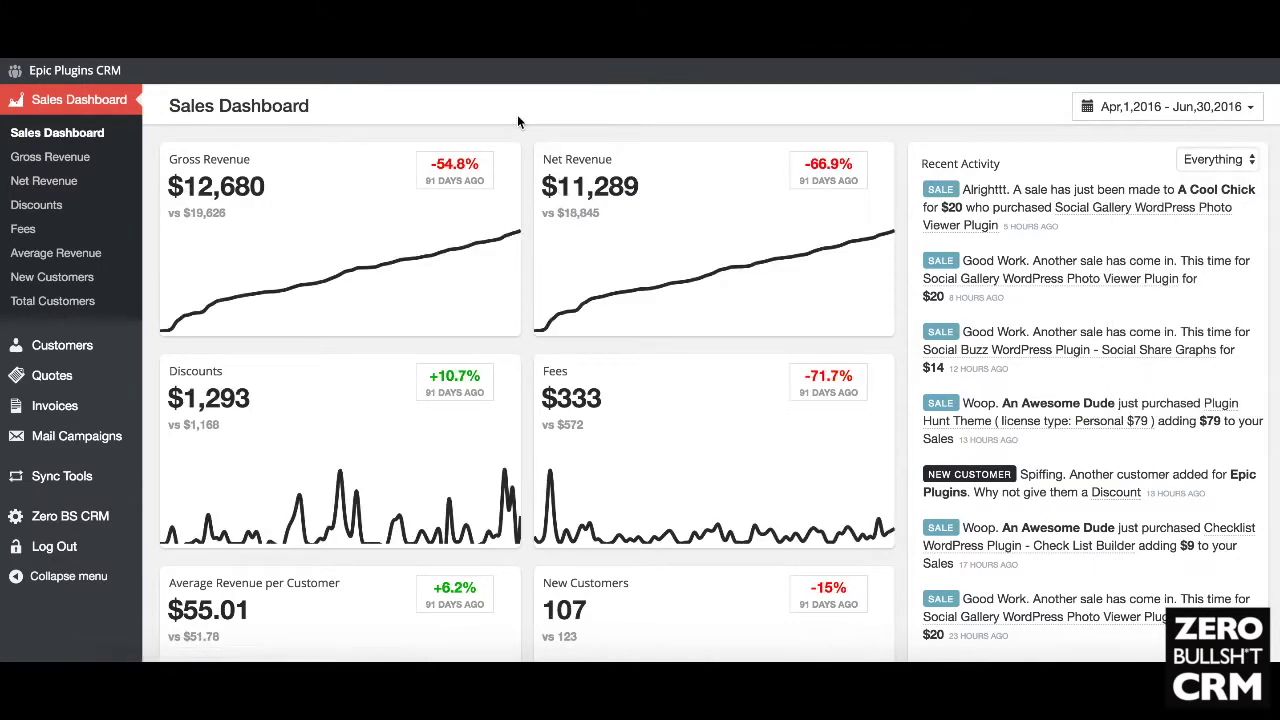
{"action": "scroll", "coordinate": [517, 114], "scroll_direction": "down", "scroll_amount": 1}
{"action": "scroll", "coordinate": [517, 122], "scroll_direction": "down", "scroll_amount": 4}
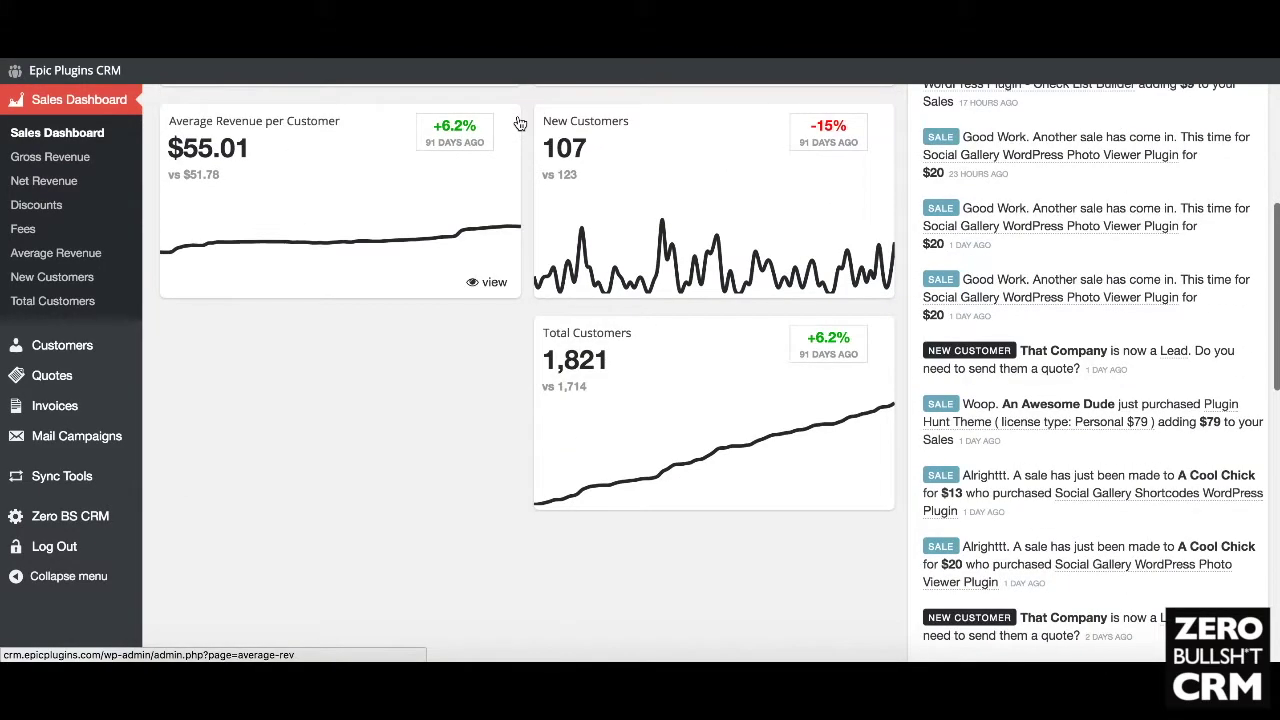
{"action": "scroll", "coordinate": [519, 123], "scroll_direction": "up", "scroll_amount": 6}
{"action": "scroll", "coordinate": [520, 123], "scroll_direction": "down", "scroll_amount": 1}
{"action": "left_click", "coordinate": [1168, 106]}
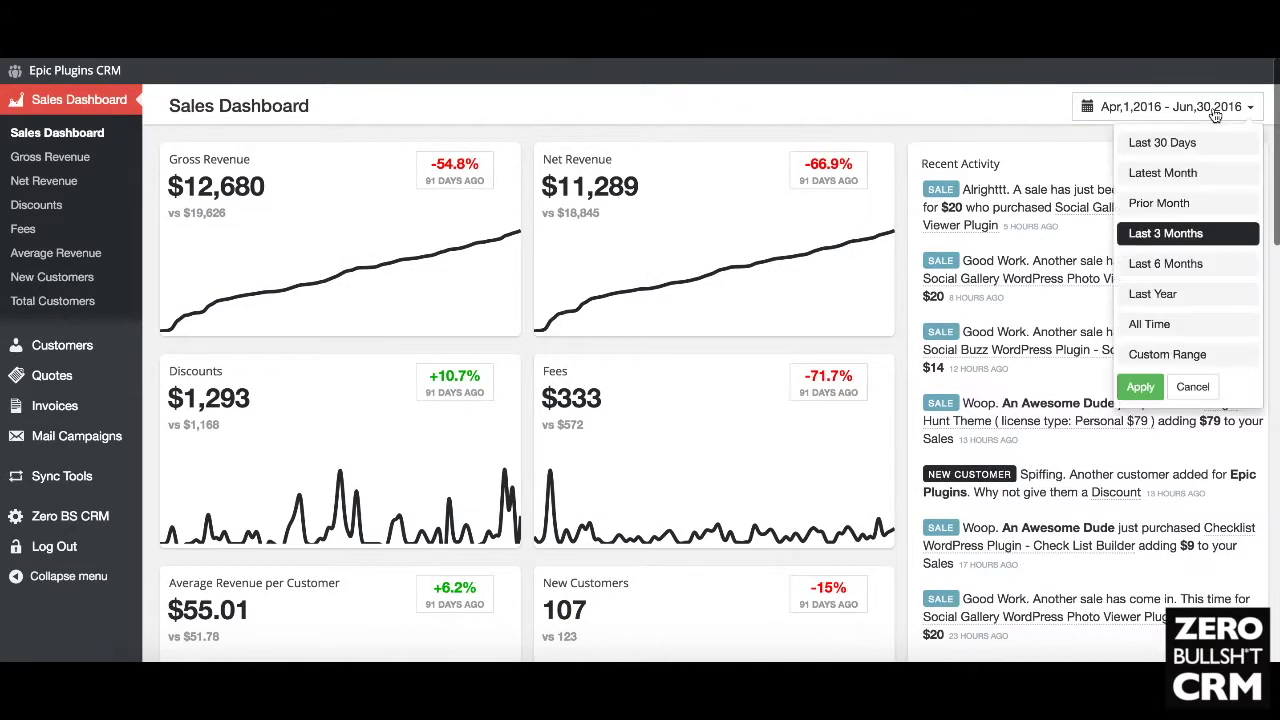
{"action": "left_click", "coordinate": [1250, 263]}
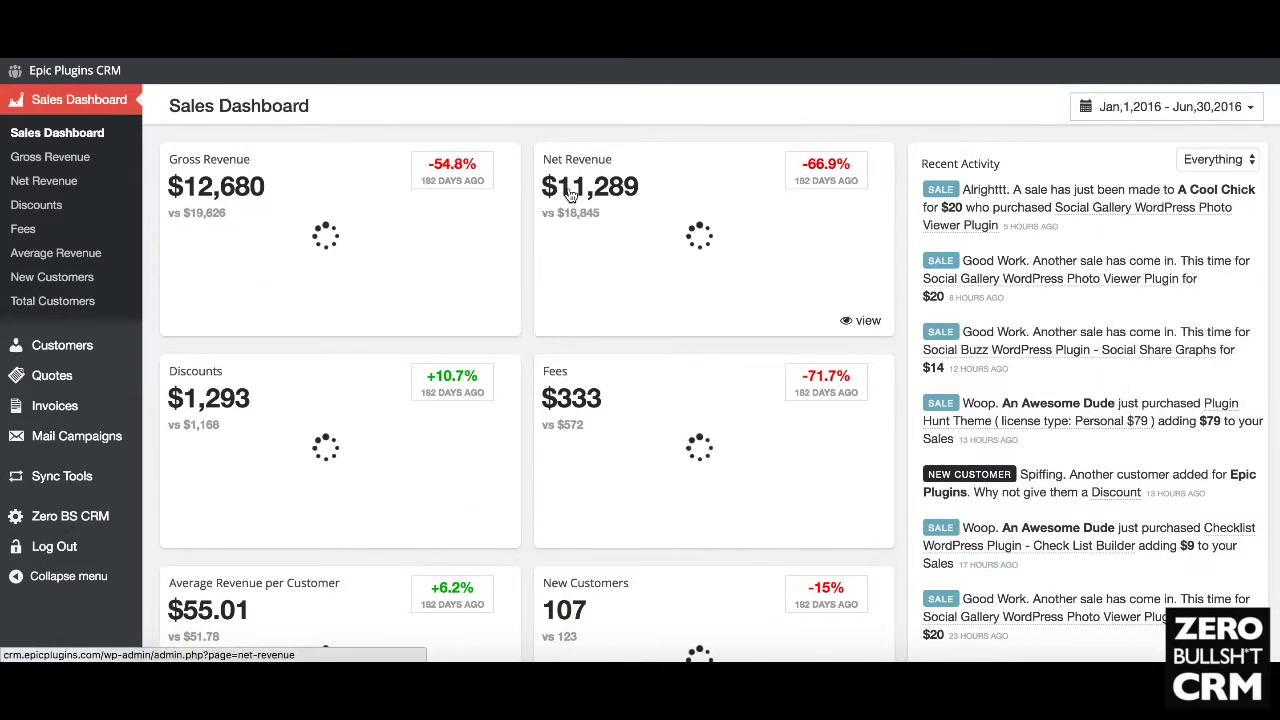
{"action": "scroll", "coordinate": [536, 146], "scroll_direction": "down", "scroll_amount": 5}
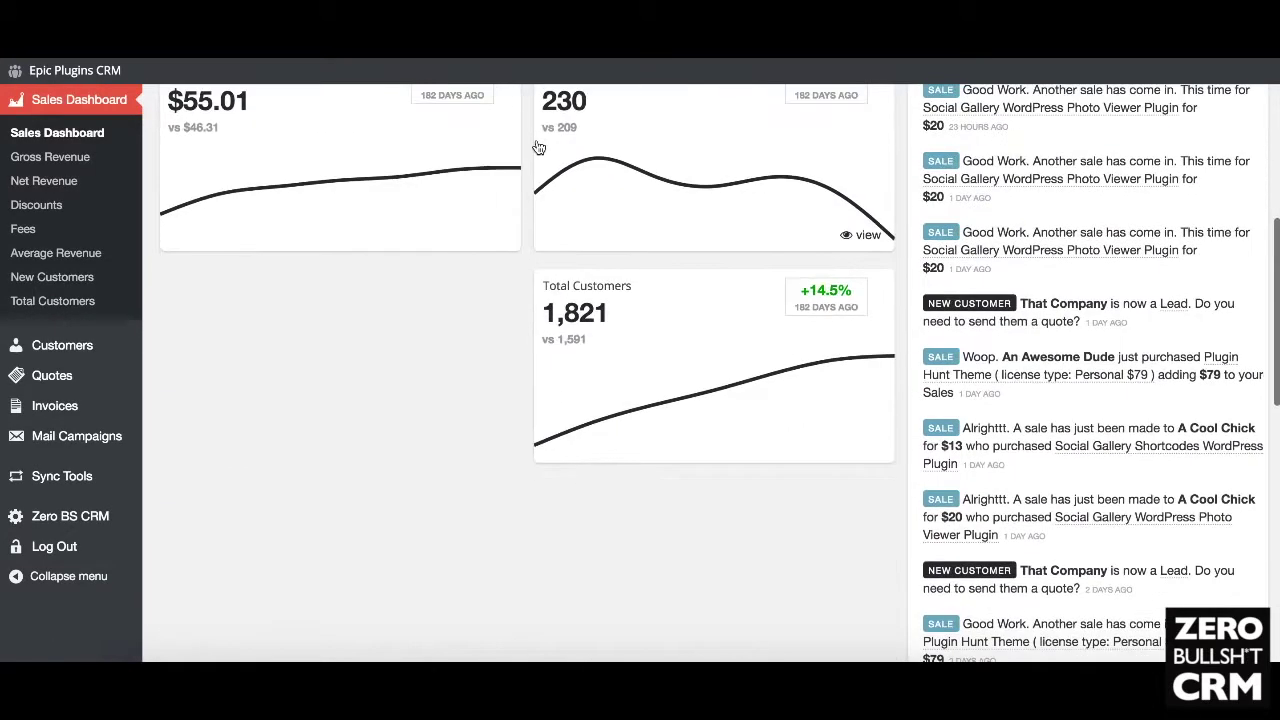
{"action": "scroll", "coordinate": [538, 145], "scroll_direction": "up", "scroll_amount": 5}
{"action": "left_click", "coordinate": [1168, 106]}
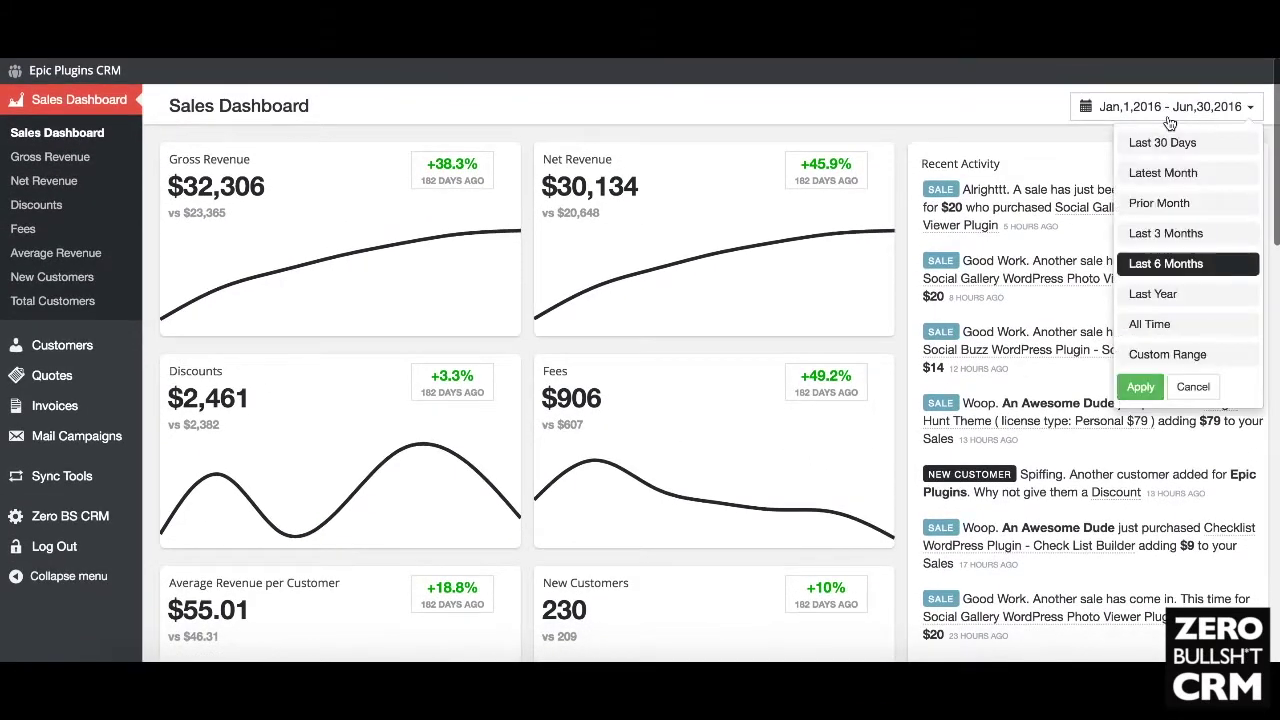
{"action": "left_click", "coordinate": [1164, 143]}
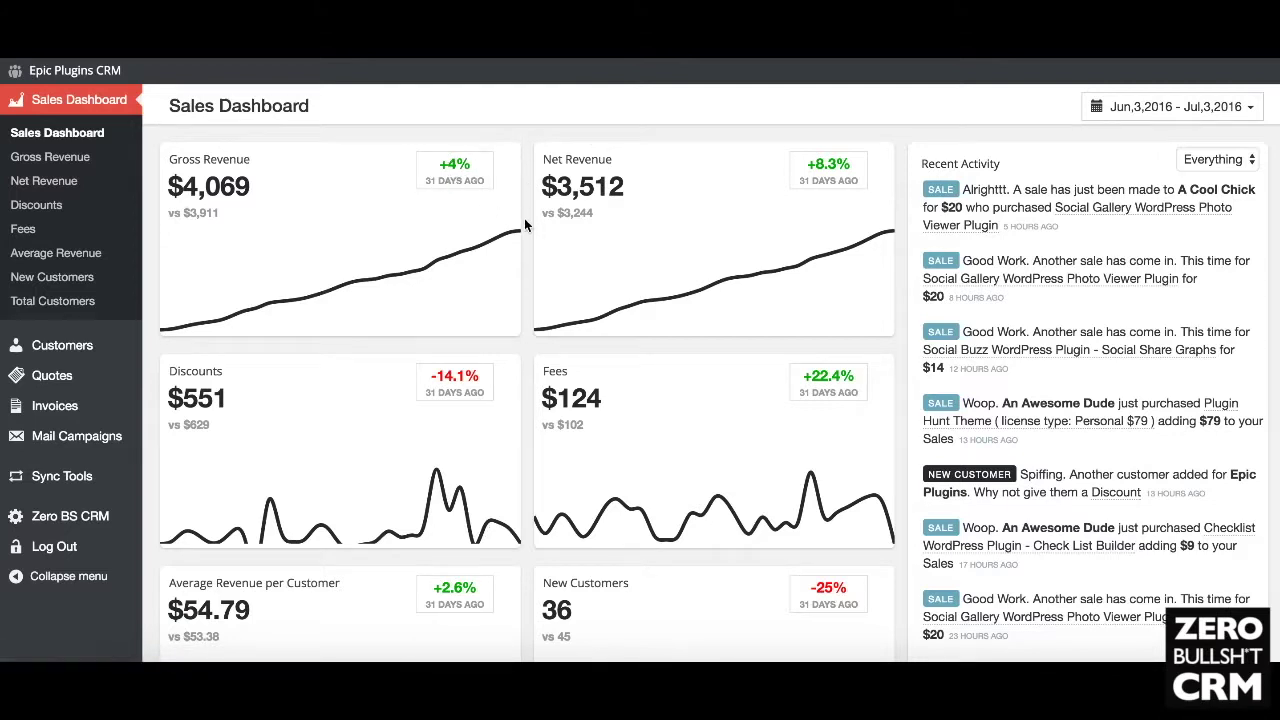
{"action": "scroll", "coordinate": [524, 218], "scroll_direction": "down", "scroll_amount": 4}
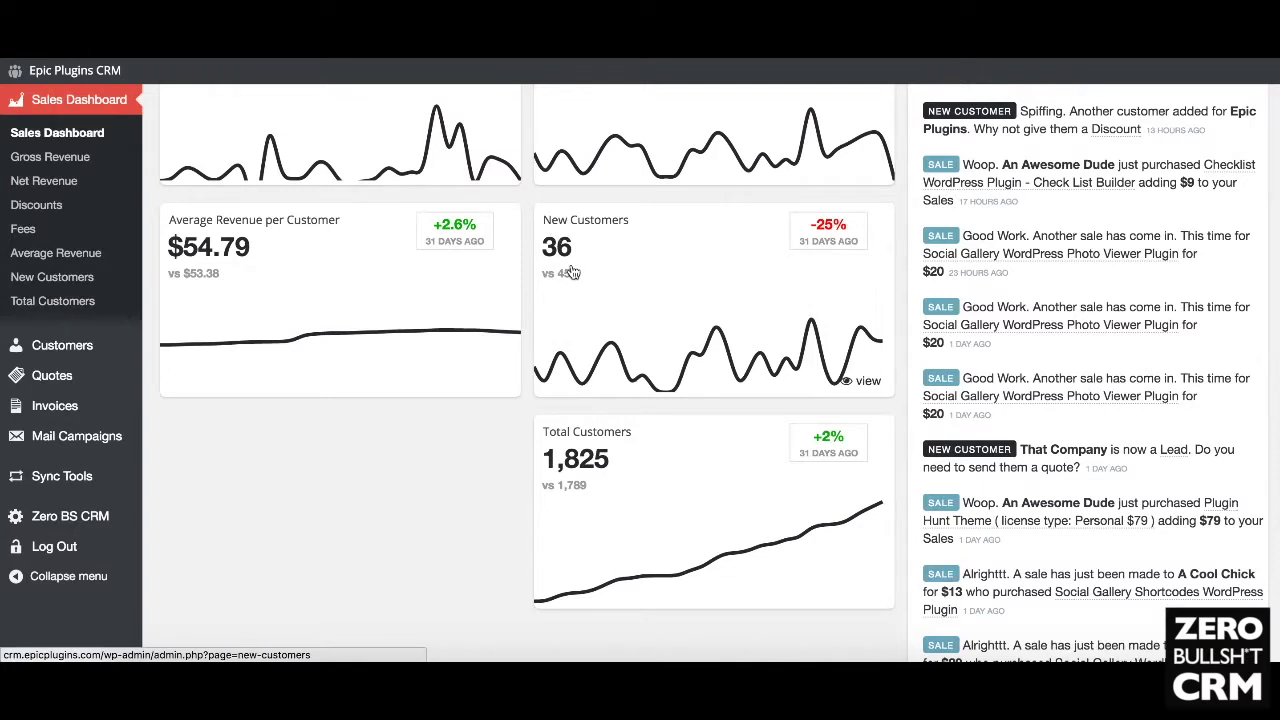
{"action": "scroll", "coordinate": [603, 322], "scroll_direction": "up", "scroll_amount": 5}
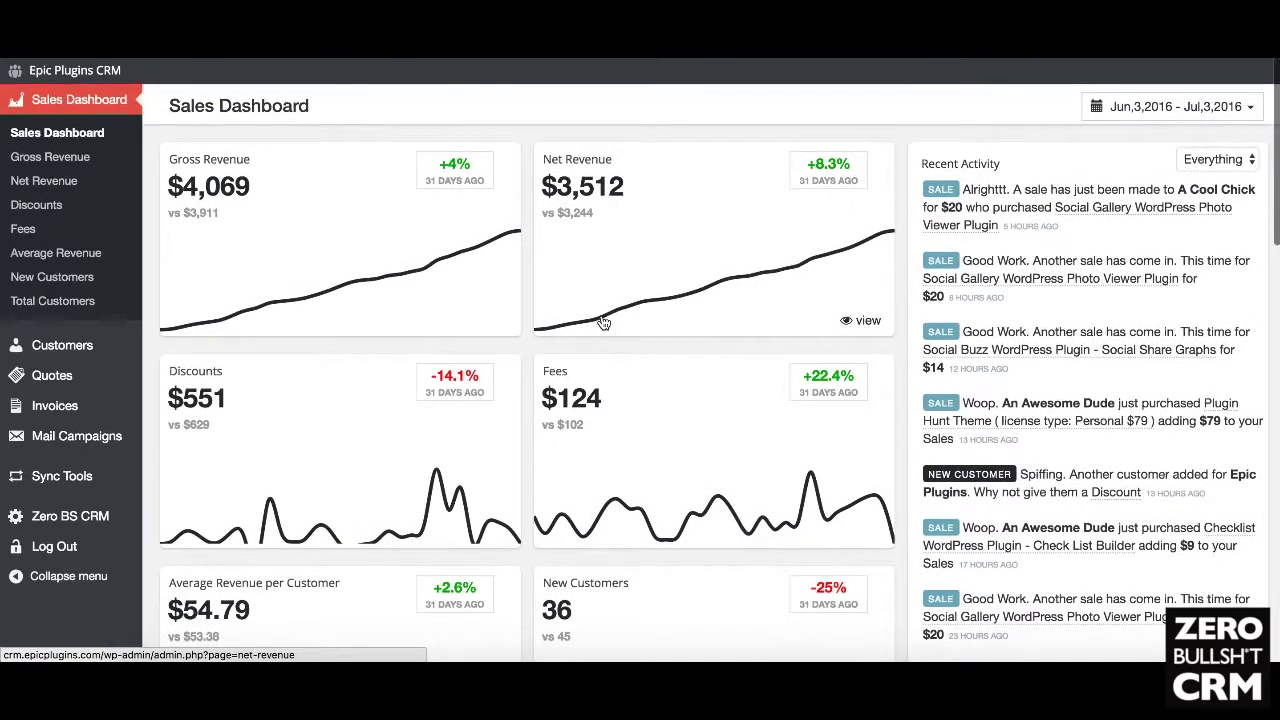
{"action": "scroll", "coordinate": [603, 322], "scroll_direction": "down", "scroll_amount": 3}
{"action": "scroll", "coordinate": [611, 364], "scroll_direction": "down", "scroll_amount": 2}
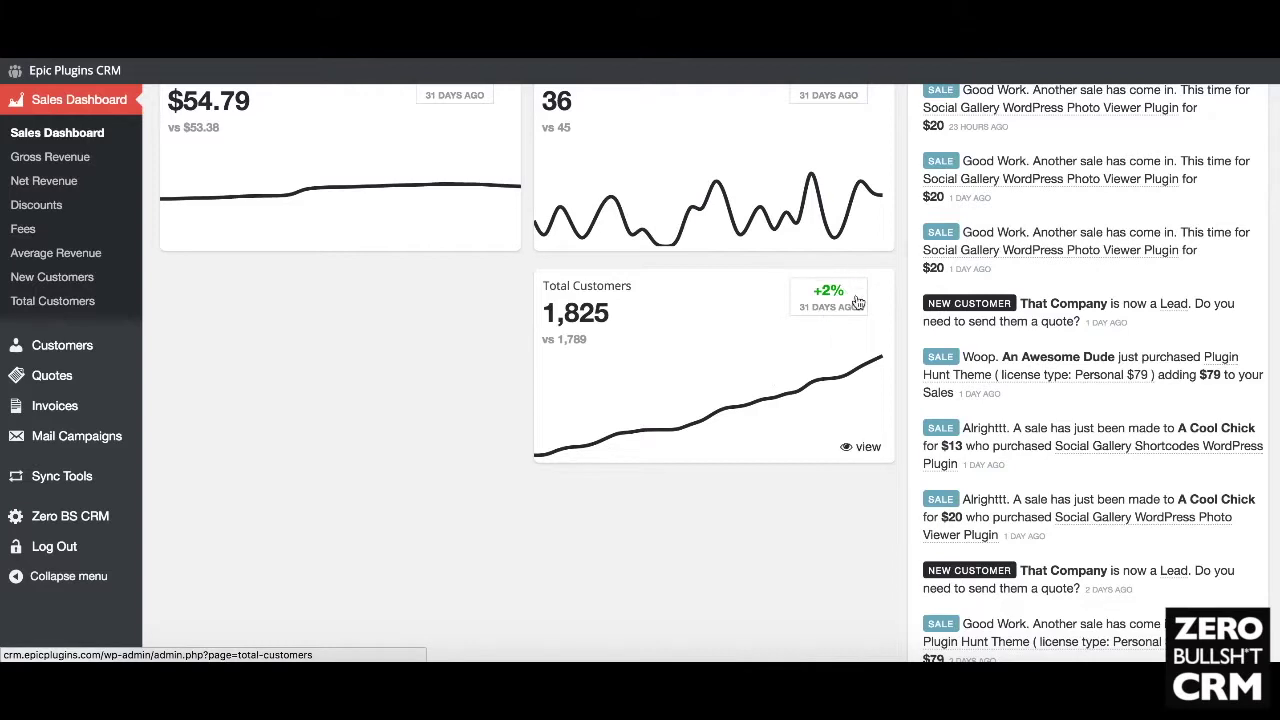
{"action": "scroll", "coordinate": [847, 287], "scroll_direction": "up", "scroll_amount": 5}
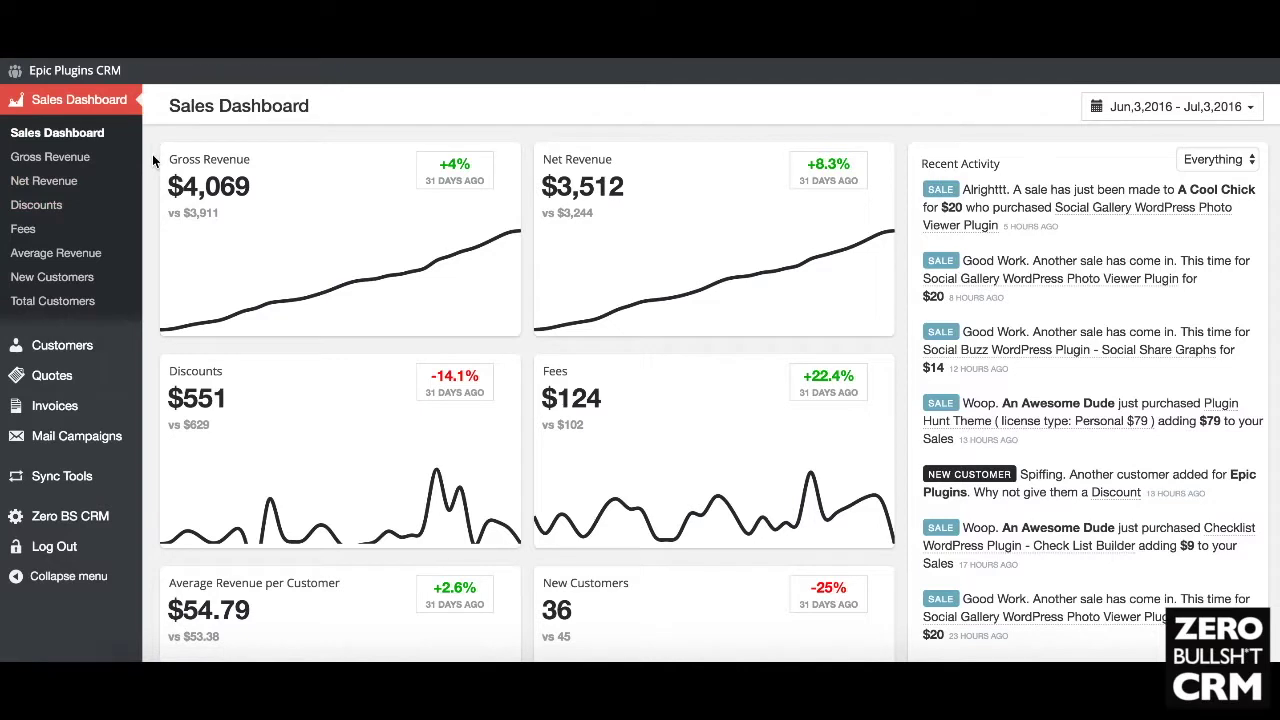
{"action": "scroll", "coordinate": [165, 260], "scroll_direction": "down", "scroll_amount": 2}
{"action": "scroll", "coordinate": [341, 237], "scroll_direction": "up", "scroll_amount": 2}
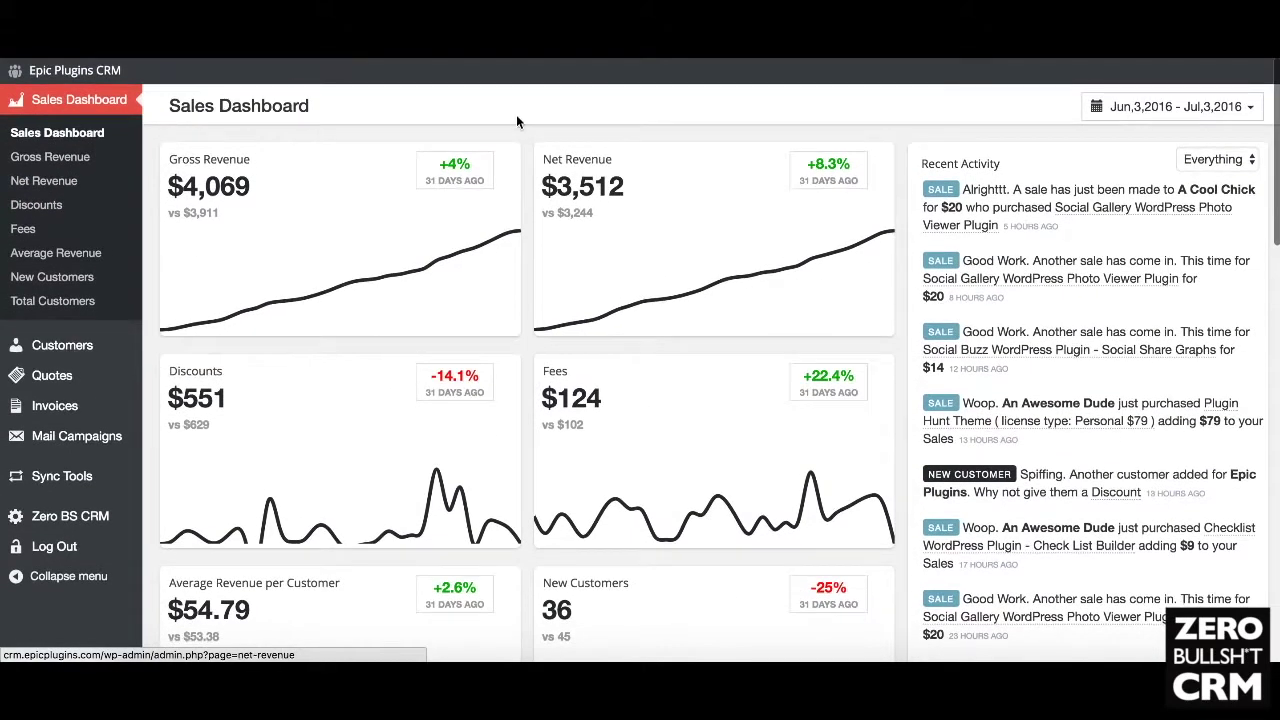
{"action": "left_click", "coordinate": [372, 209]}
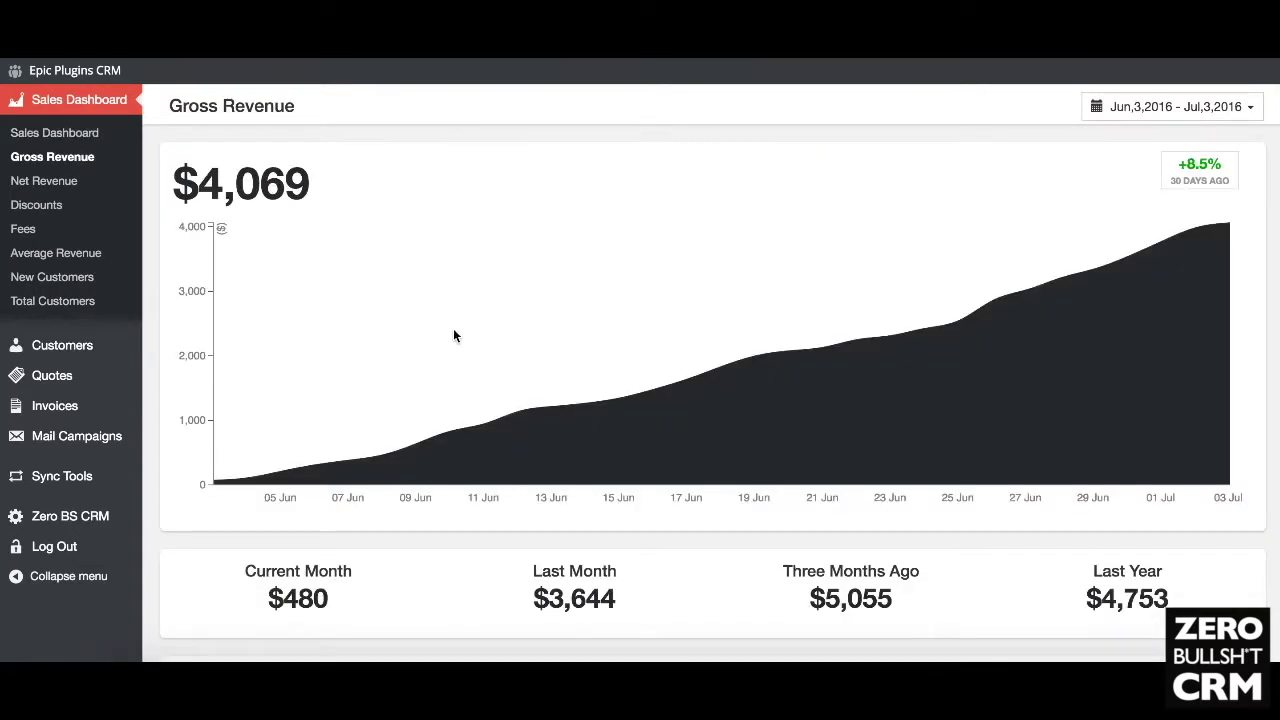
Step: Scroll the Gross Revenue charts, then limit the report to Latest Month (Jun 1–30, 2016)
{"action": "scroll", "coordinate": [453, 336], "scroll_direction": "down", "scroll_amount": 3}
{"action": "scroll", "coordinate": [445, 340], "scroll_direction": "up", "scroll_amount": 3}
{"action": "scroll", "coordinate": [451, 186], "scroll_direction": "down", "scroll_amount": 5}
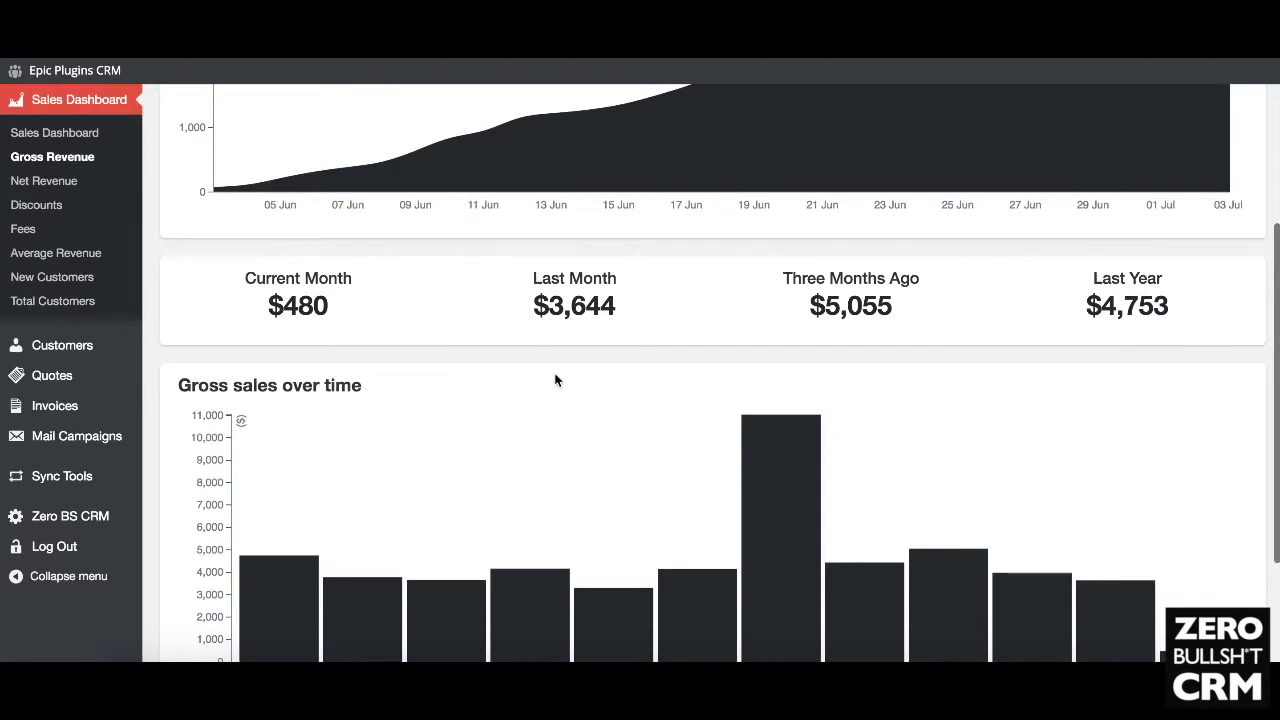
{"action": "scroll", "coordinate": [554, 377], "scroll_direction": "down", "scroll_amount": 3}
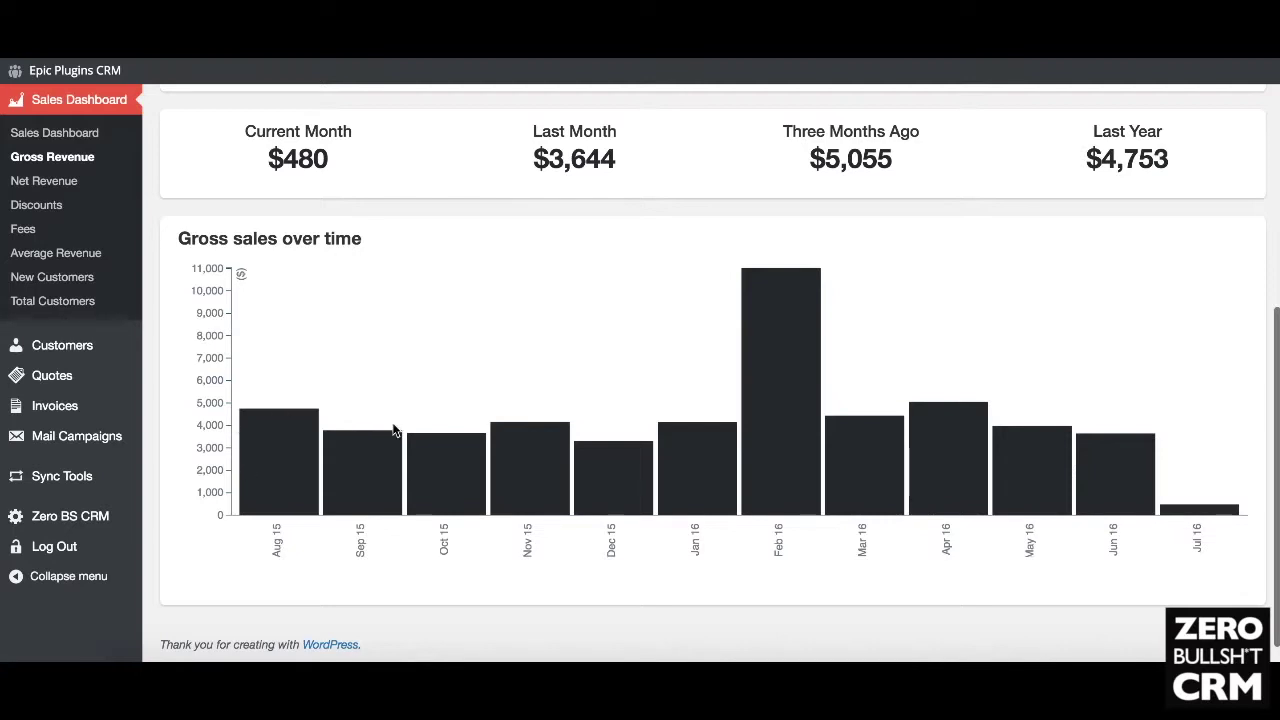
{"action": "scroll", "coordinate": [522, 430], "scroll_direction": "up", "scroll_amount": 5}
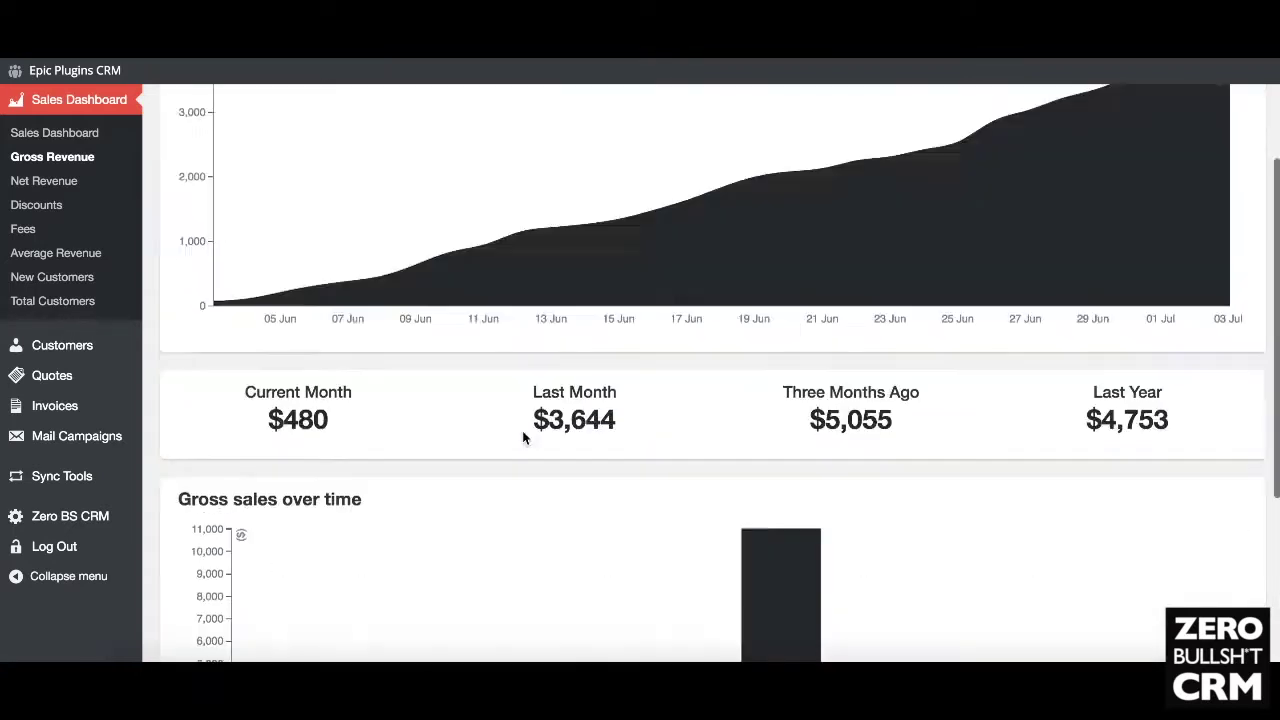
{"action": "scroll", "coordinate": [483, 289], "scroll_direction": "down", "scroll_amount": 5}
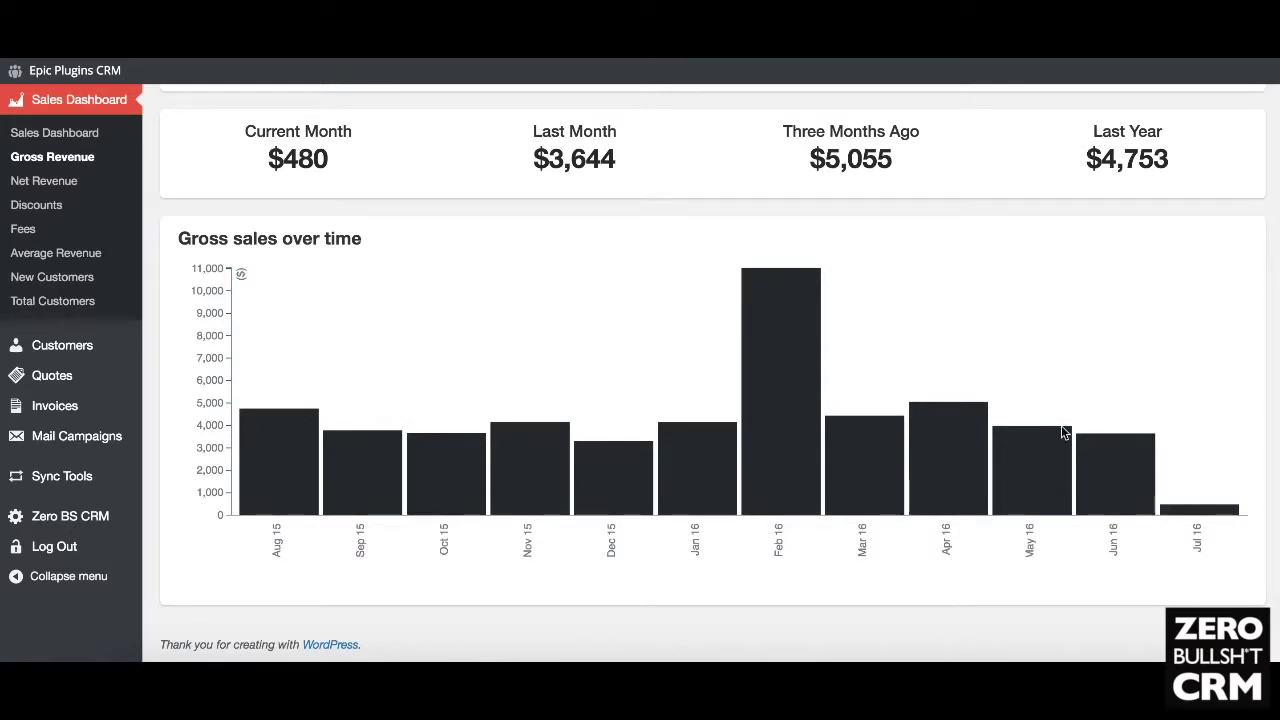
{"action": "scroll", "coordinate": [523, 367], "scroll_direction": "up", "scroll_amount": 5}
{"action": "scroll", "coordinate": [523, 368], "scroll_direction": "down", "scroll_amount": 5}
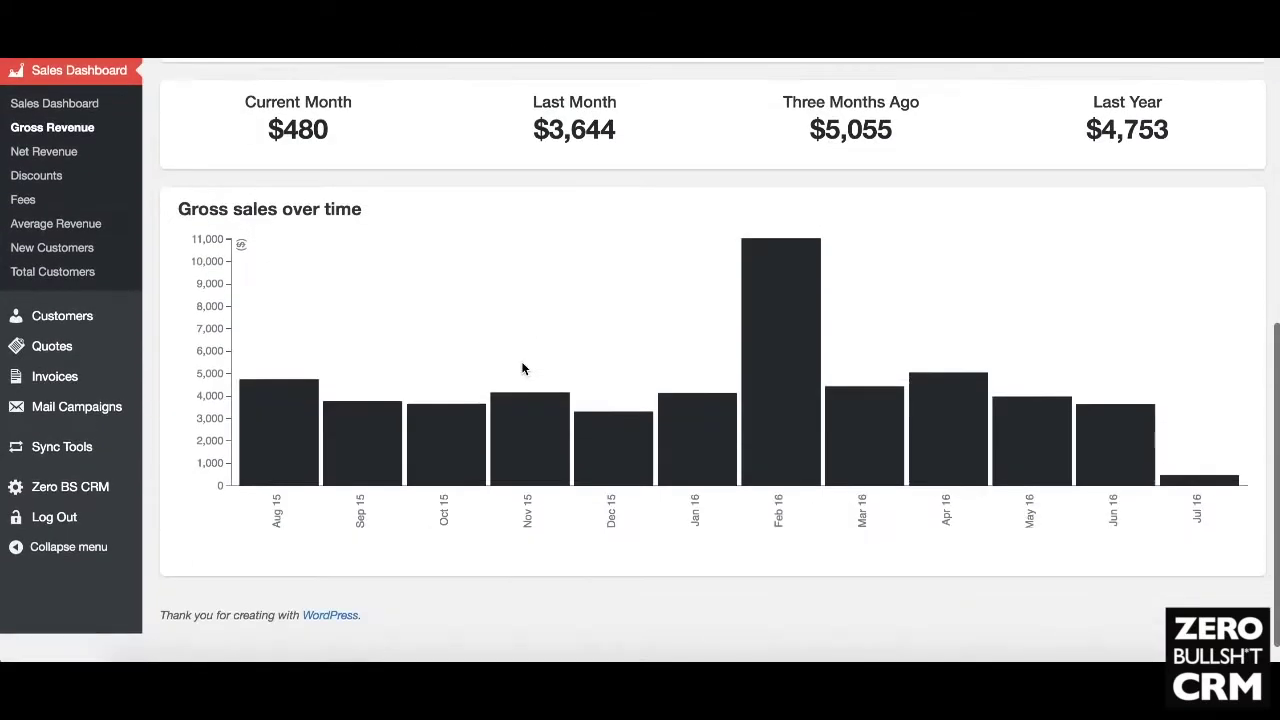
{"action": "scroll", "coordinate": [523, 369], "scroll_direction": "up", "scroll_amount": 1}
{"action": "scroll", "coordinate": [1171, 397], "scroll_direction": "up", "scroll_amount": 5}
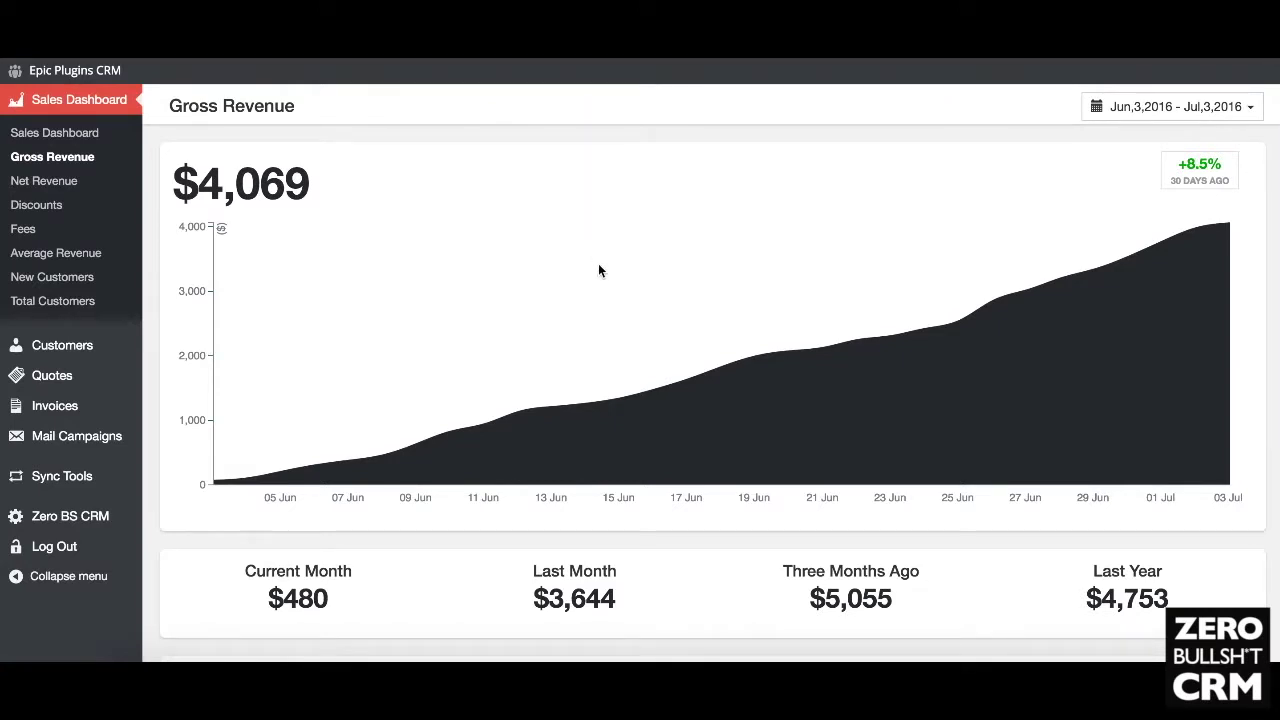
{"action": "left_click", "coordinate": [1200, 108]}
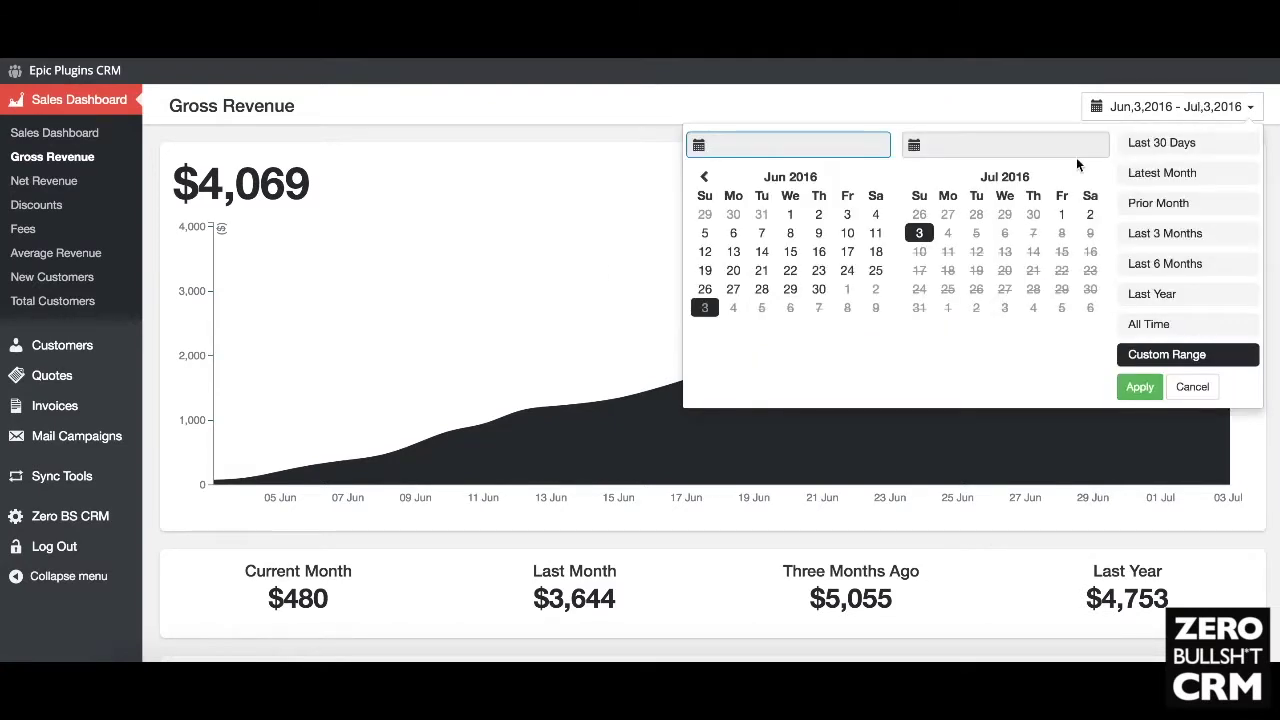
{"action": "left_click", "coordinate": [1172, 171]}
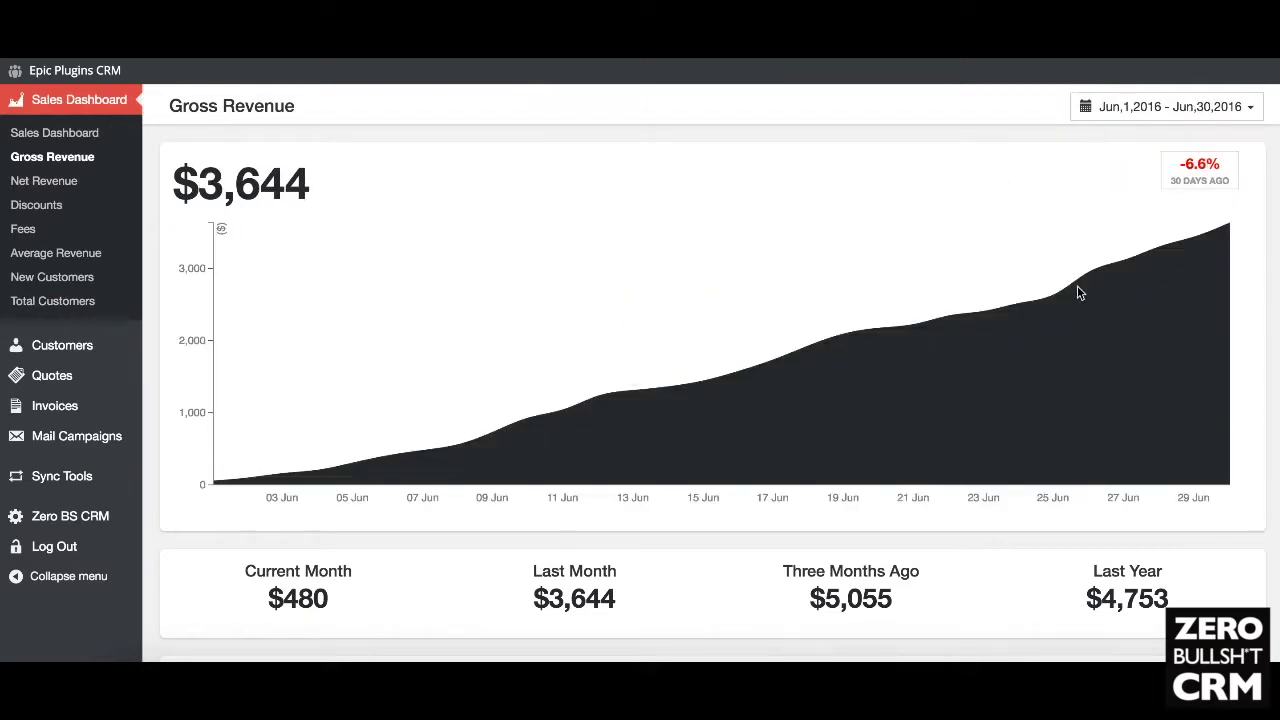
Step: Open the Net Revenue report and scroll through its charts
{"action": "left_click", "coordinate": [55, 181]}
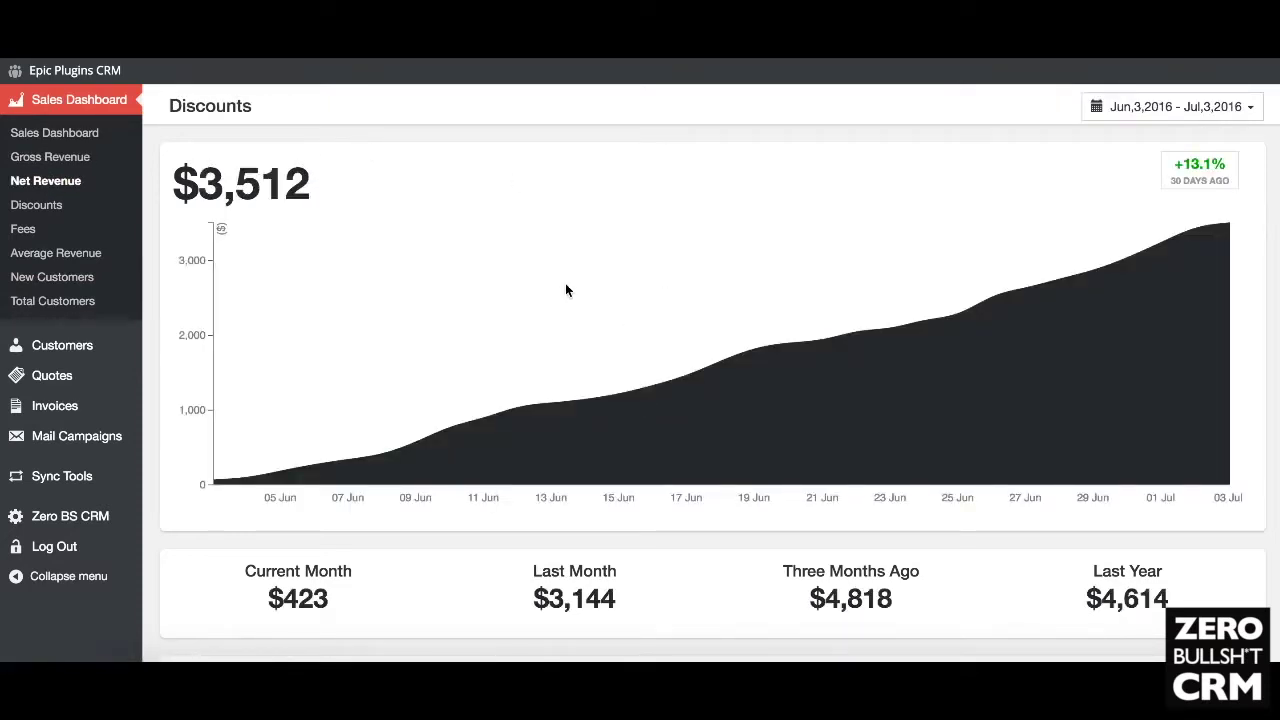
{"action": "scroll", "coordinate": [565, 284], "scroll_direction": "down", "scroll_amount": 4}
{"action": "scroll", "coordinate": [565, 284], "scroll_direction": "up", "scroll_amount": 4}
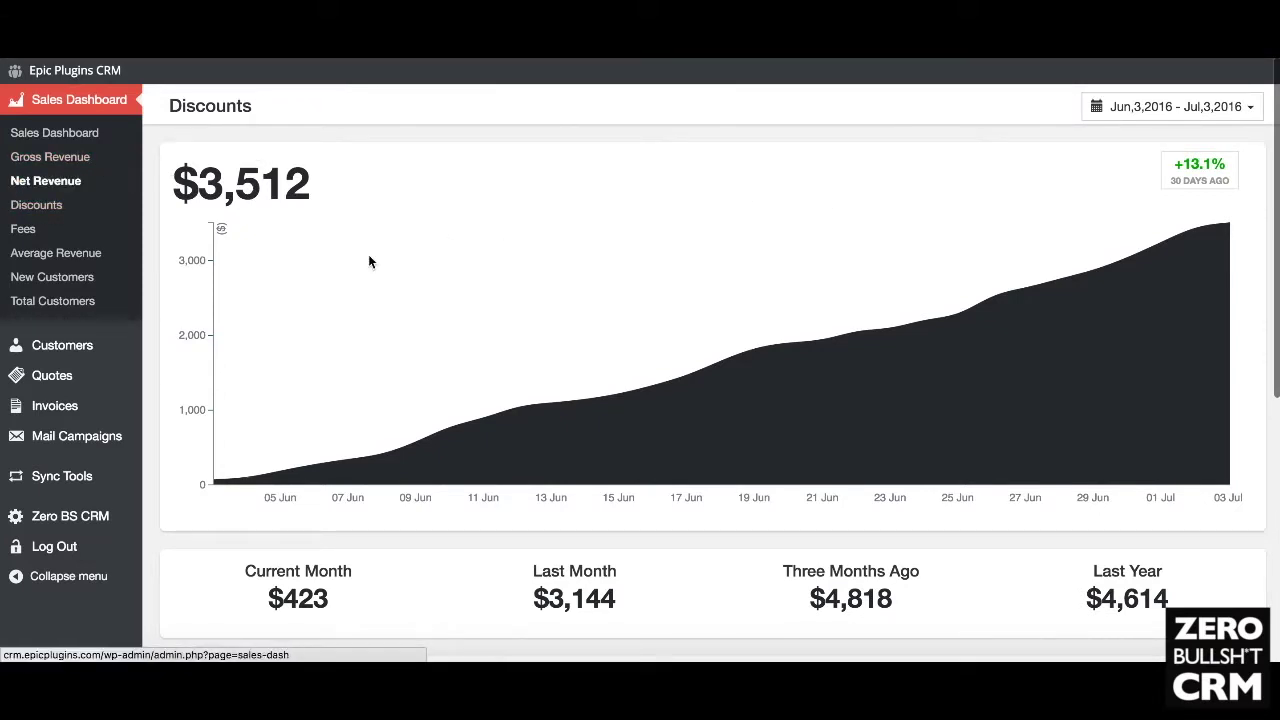
{"action": "scroll", "coordinate": [353, 287], "scroll_direction": "down", "scroll_amount": 3}
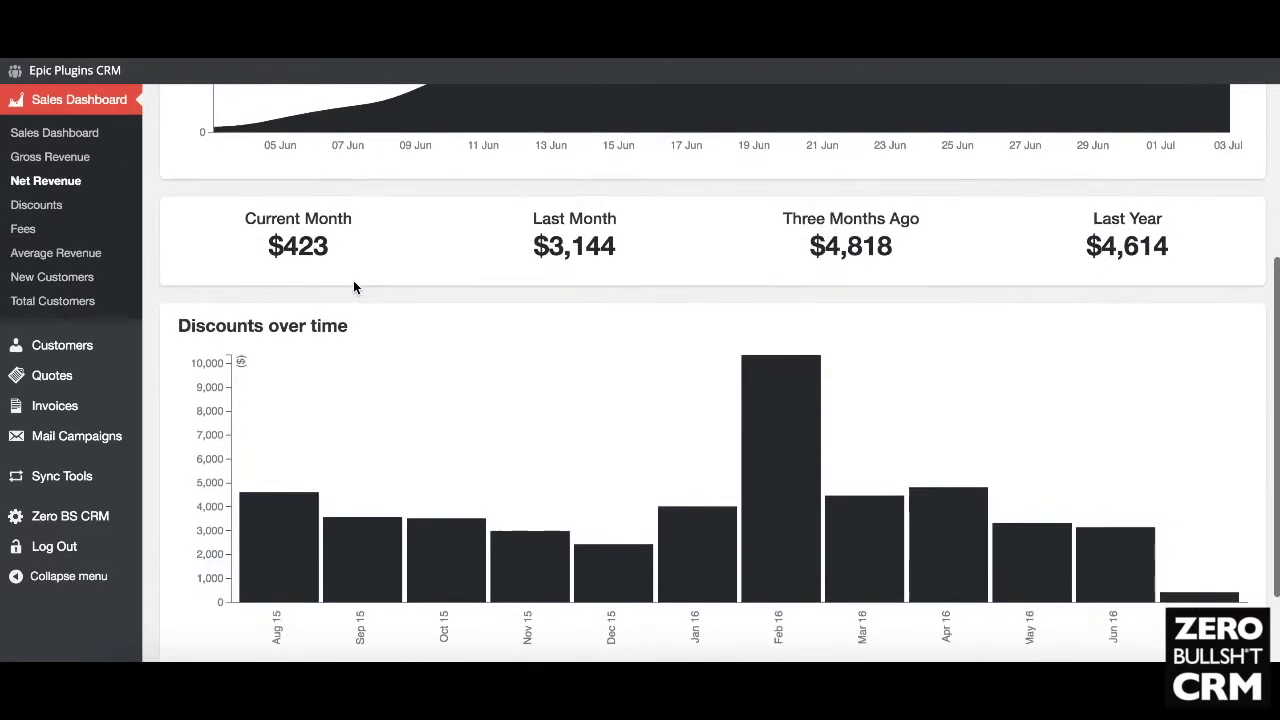
{"action": "scroll", "coordinate": [353, 287], "scroll_direction": "up", "scroll_amount": 4}
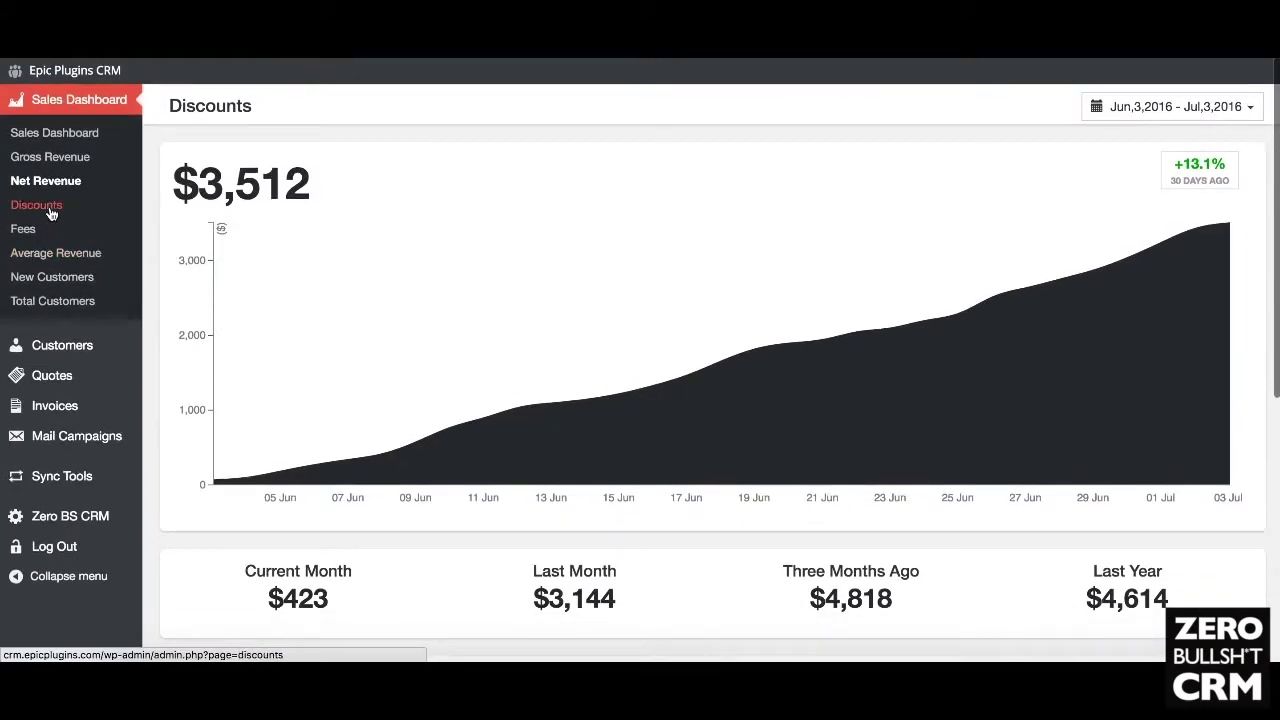
Step: Review the Discounts report ($551, down 10.5%), then open the Fees report
{"action": "left_click", "coordinate": [50, 212]}
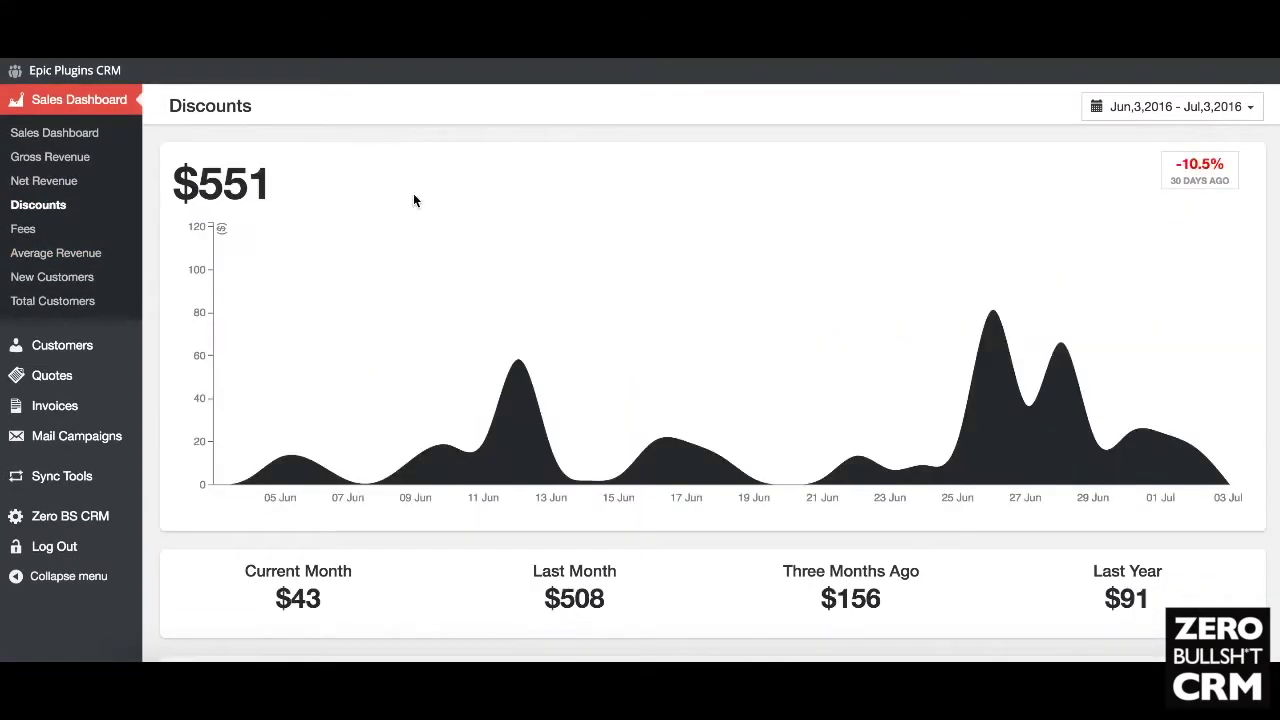
{"action": "scroll", "coordinate": [720, 328], "scroll_direction": "down", "scroll_amount": 5}
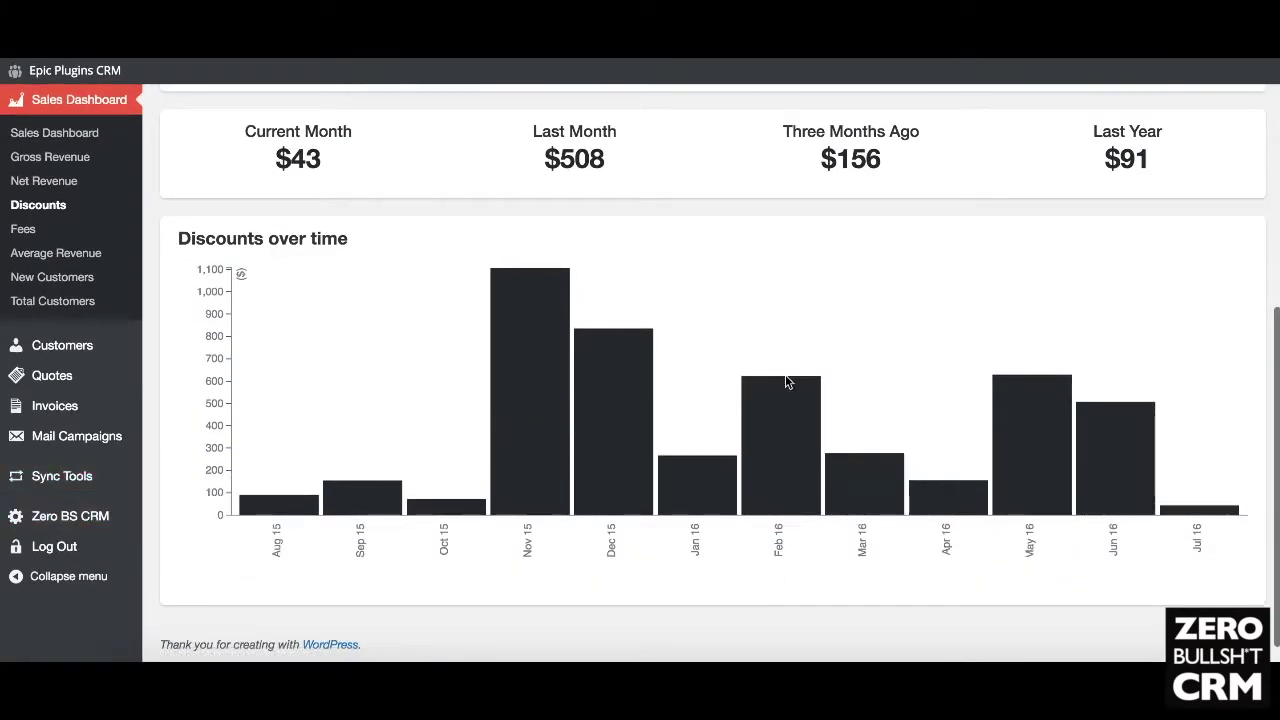
{"action": "scroll", "coordinate": [786, 382], "scroll_direction": "up", "scroll_amount": 5}
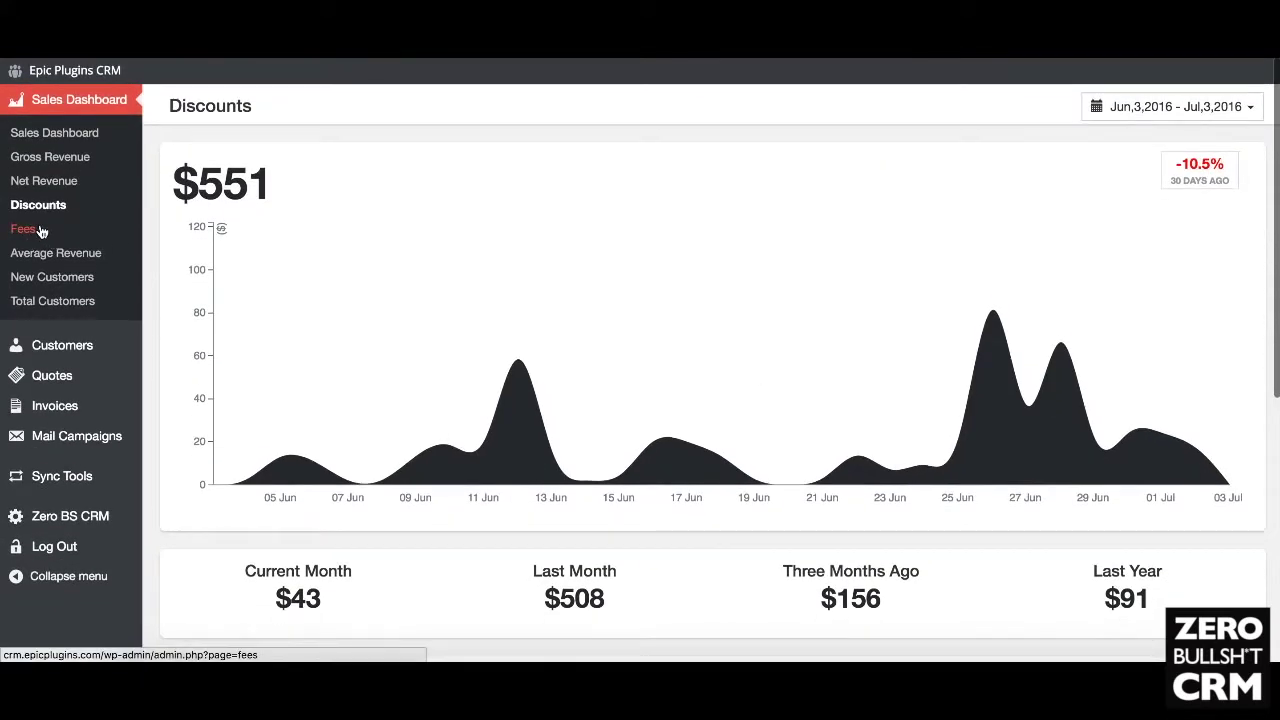
{"action": "left_click", "coordinate": [40, 230]}
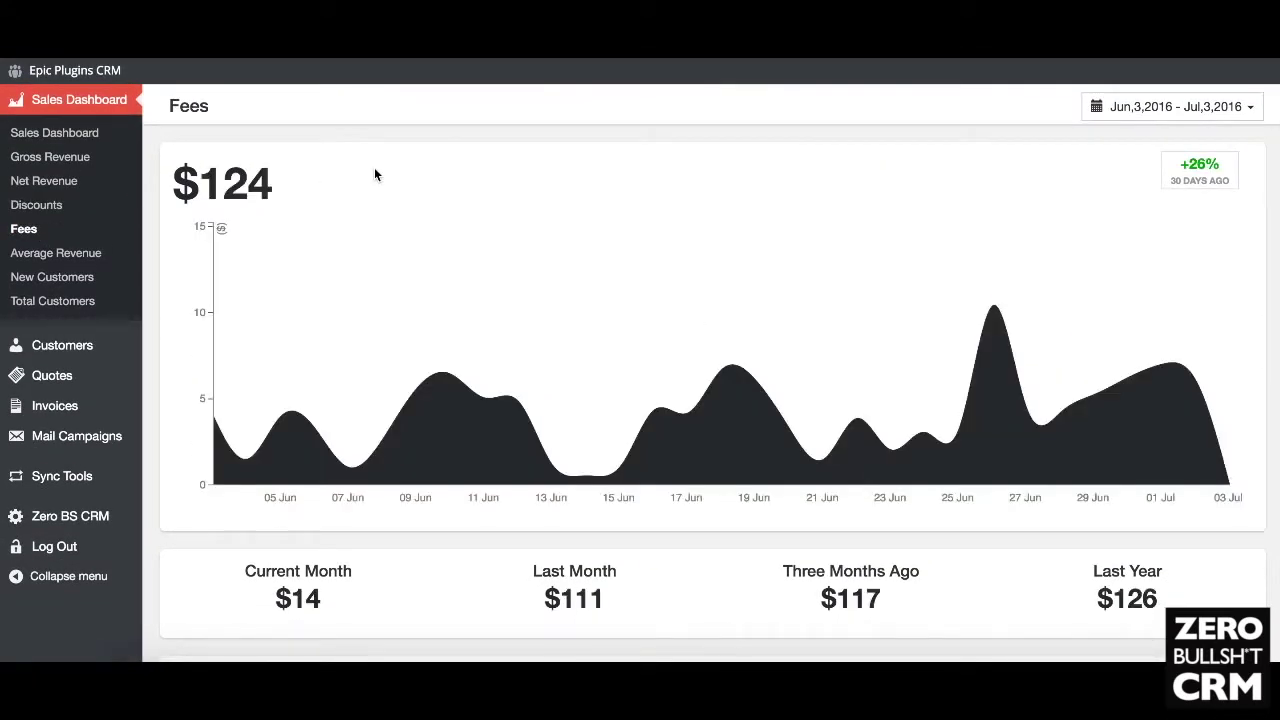
Step: Scroll the Fees report ($124, up 26%) down to the Fees over time chart
{"action": "scroll", "coordinate": [374, 174], "scroll_direction": "down", "scroll_amount": 5}
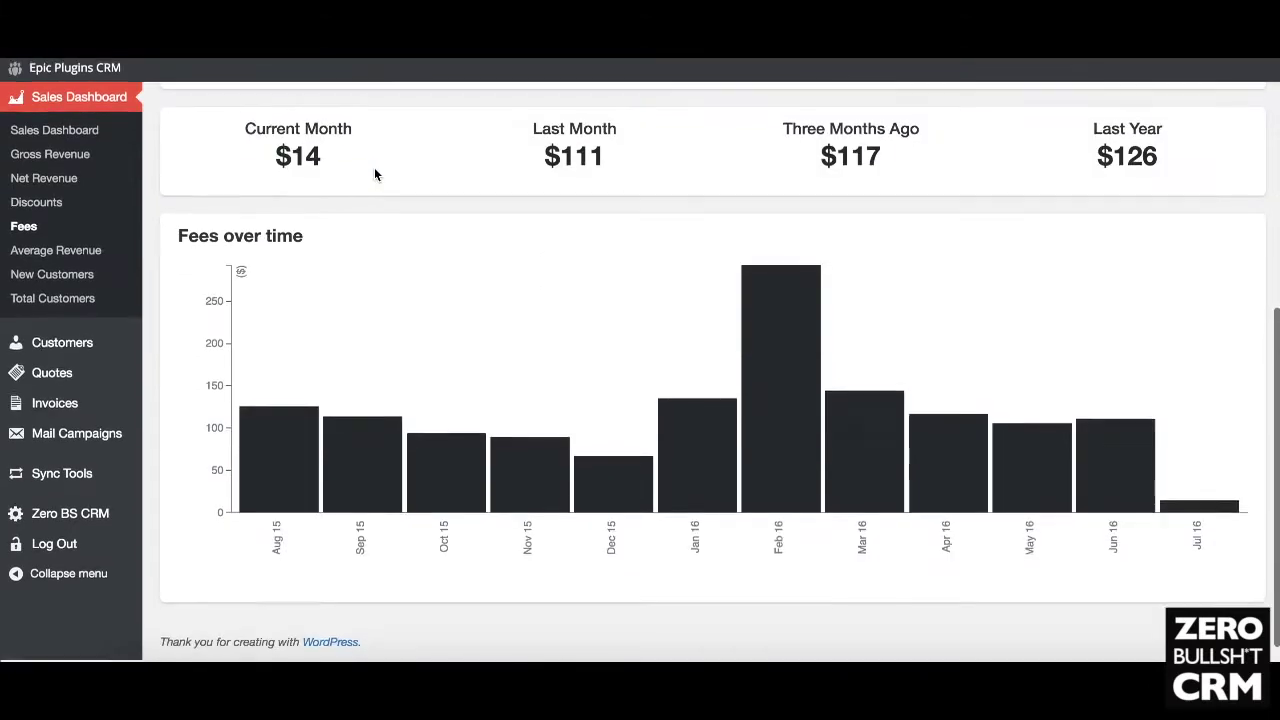
{"action": "scroll", "coordinate": [479, 340], "scroll_direction": "up", "scroll_amount": 2}
{"action": "scroll", "coordinate": [479, 340], "scroll_direction": "down", "scroll_amount": 2}
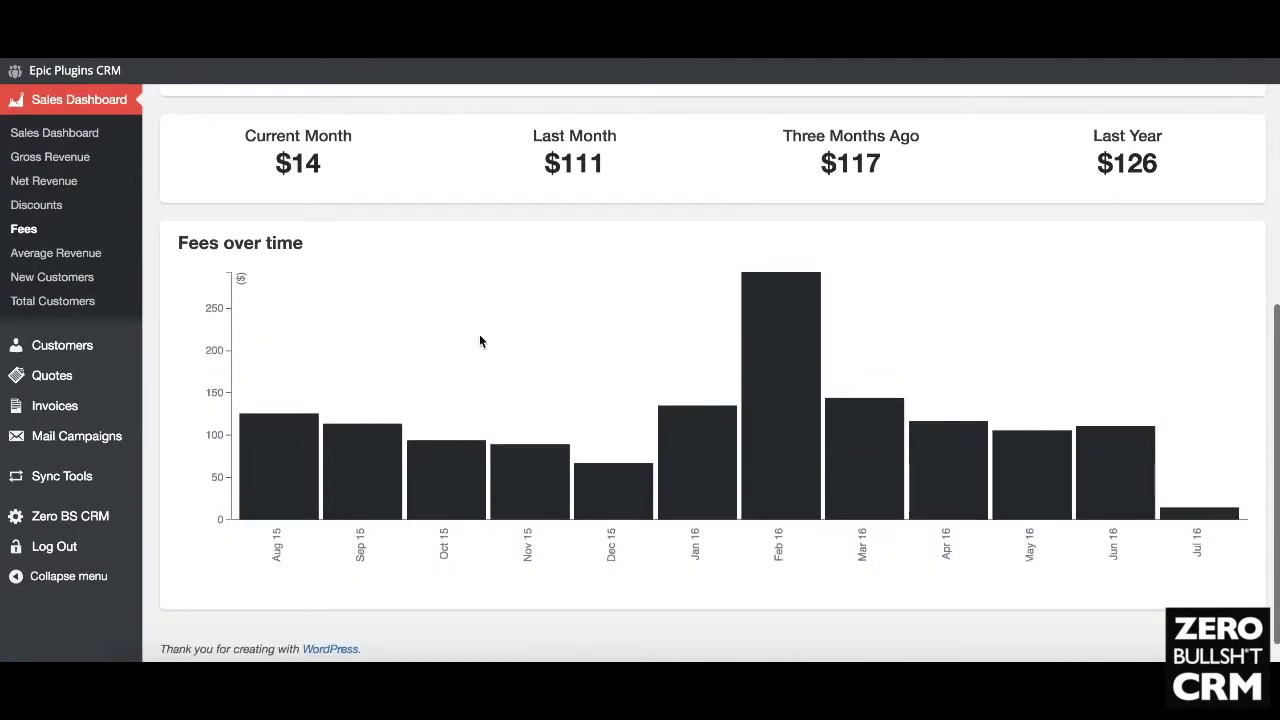
{"action": "scroll", "coordinate": [479, 341], "scroll_direction": "up", "scroll_amount": 5}
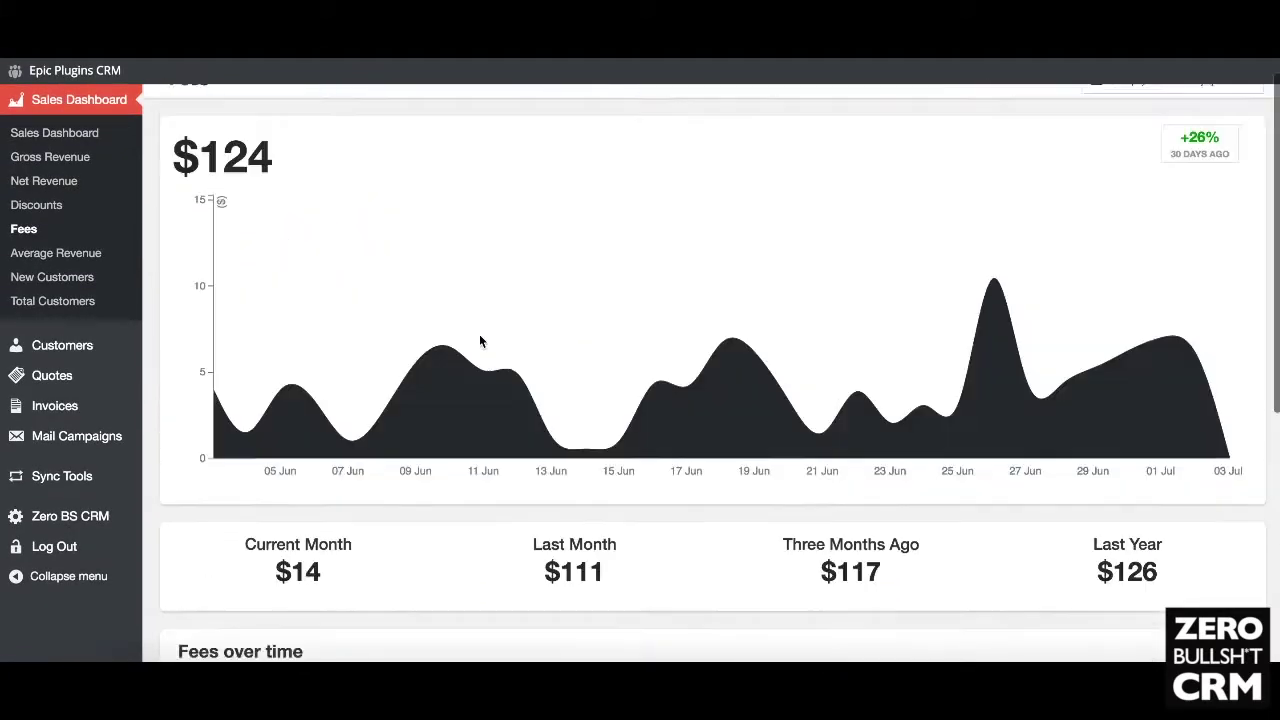
{"action": "scroll", "coordinate": [479, 341], "scroll_direction": "up", "scroll_amount": 1}
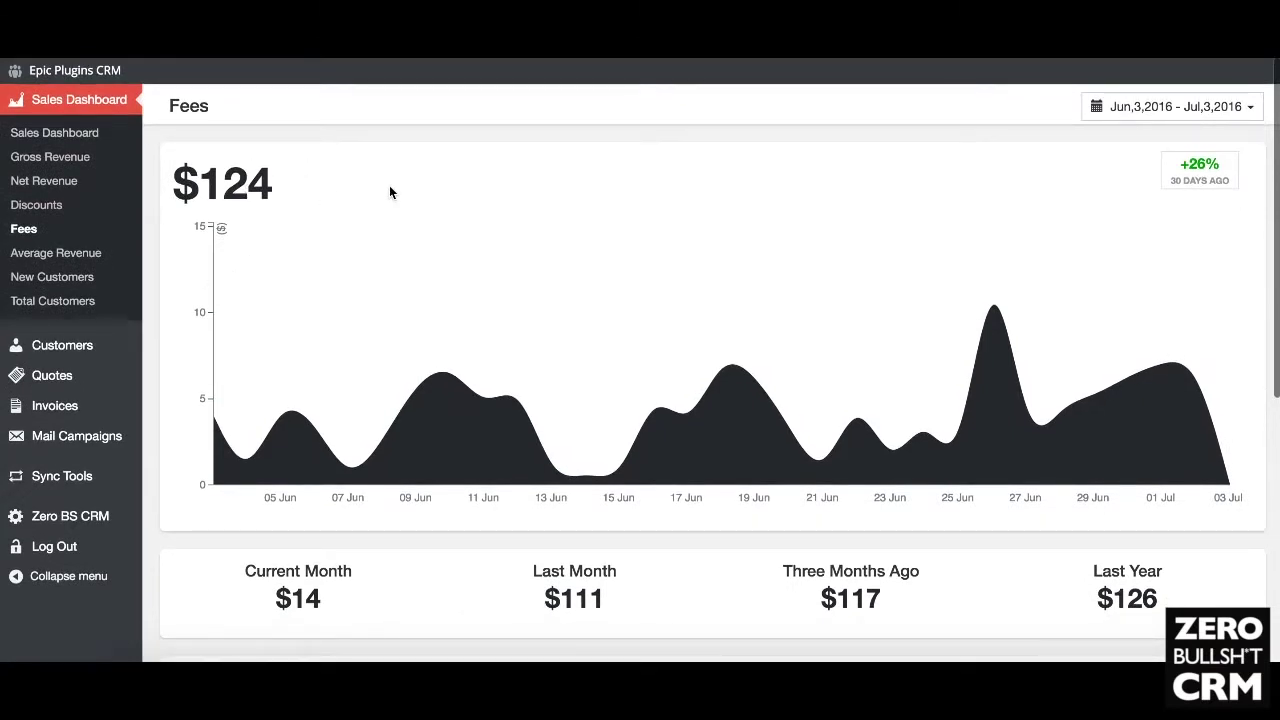
{"action": "scroll", "coordinate": [390, 192], "scroll_direction": "down", "scroll_amount": 3}
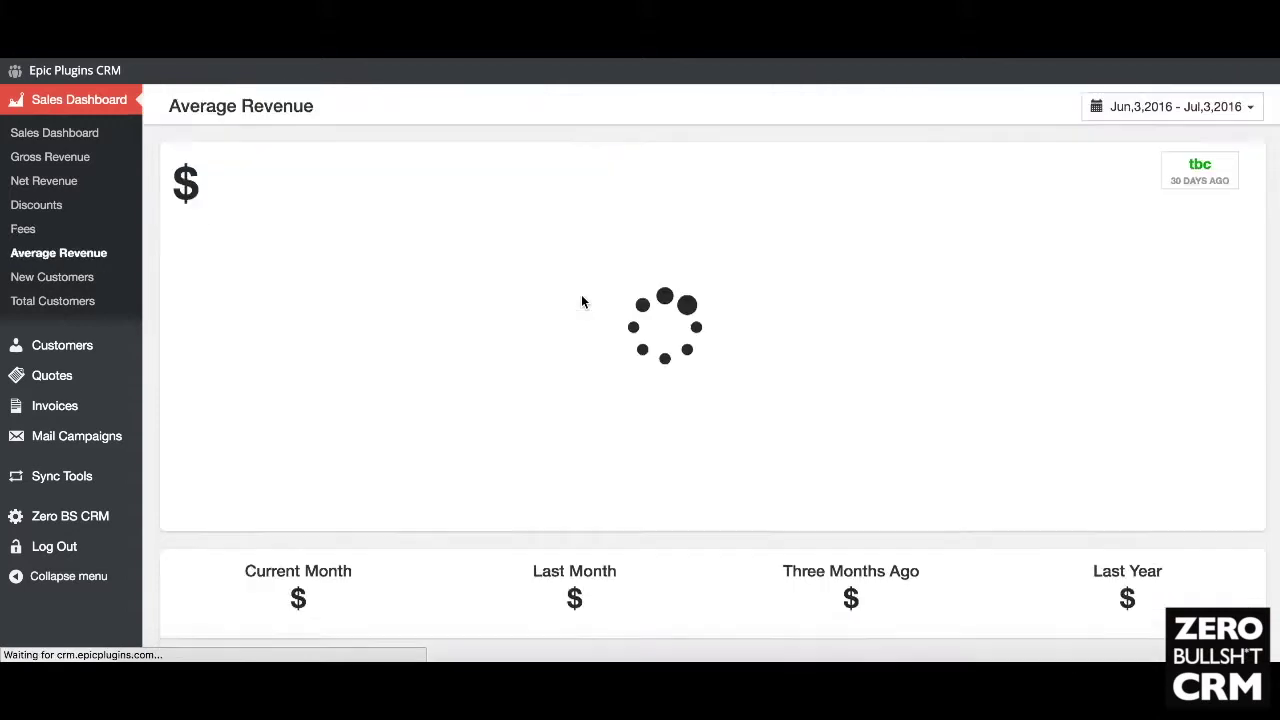
Step: Scroll through the Average Revenue report showing $54.79, up 2.6%, Last Month $55.01
{"action": "scroll", "coordinate": [583, 301], "scroll_direction": "down", "scroll_amount": 1}
{"action": "scroll", "coordinate": [583, 301], "scroll_direction": "up", "scroll_amount": 1}
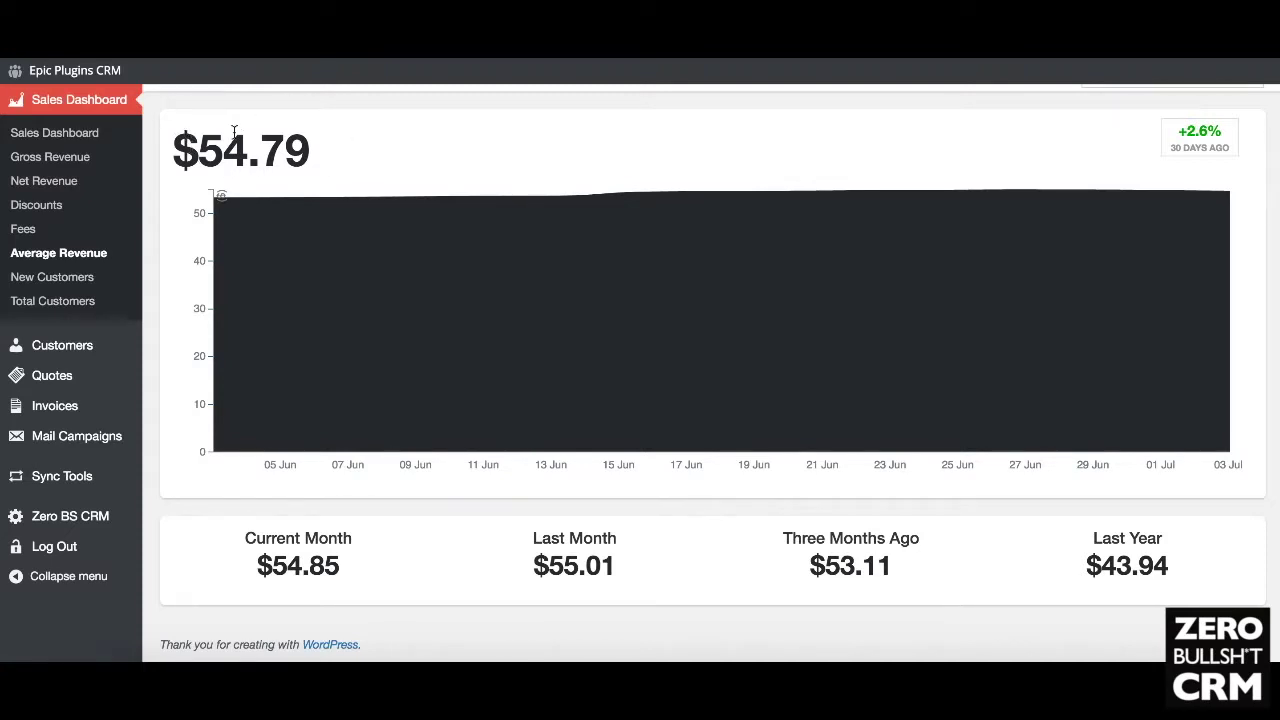
{"action": "scroll", "coordinate": [530, 200], "scroll_direction": "up", "scroll_amount": 1}
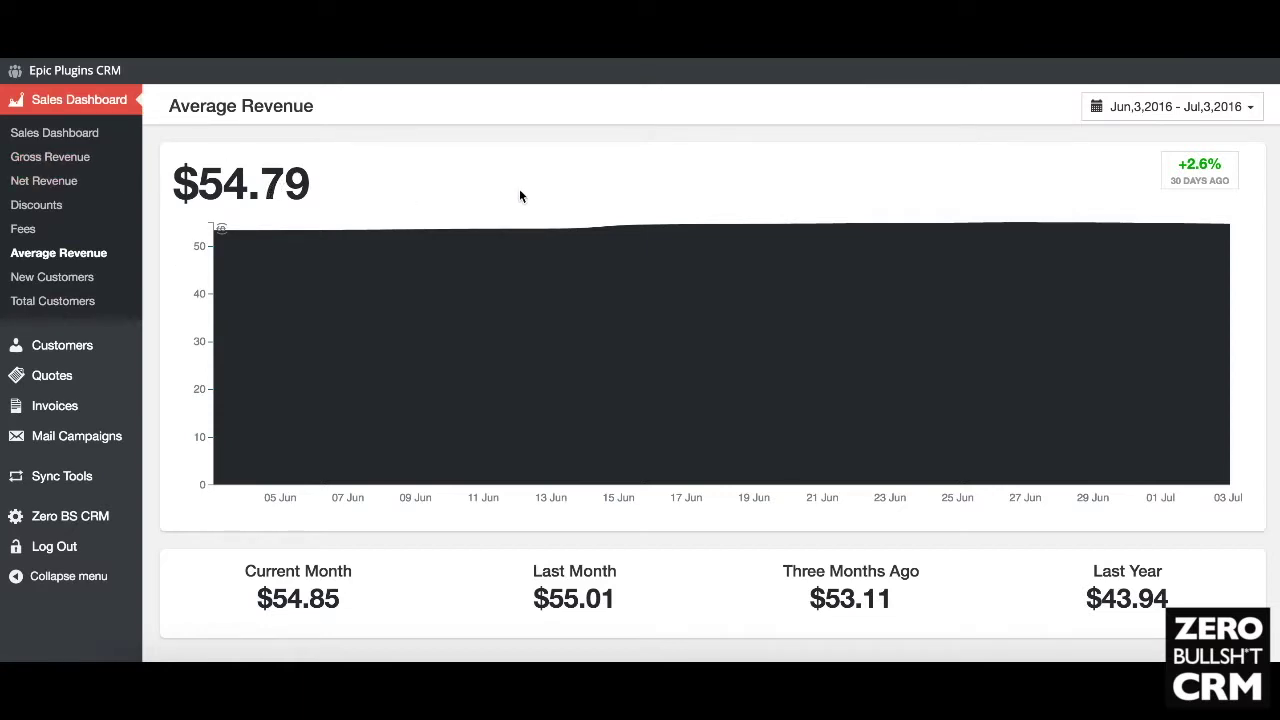
{"action": "scroll", "coordinate": [337, 218], "scroll_direction": "down", "scroll_amount": 1}
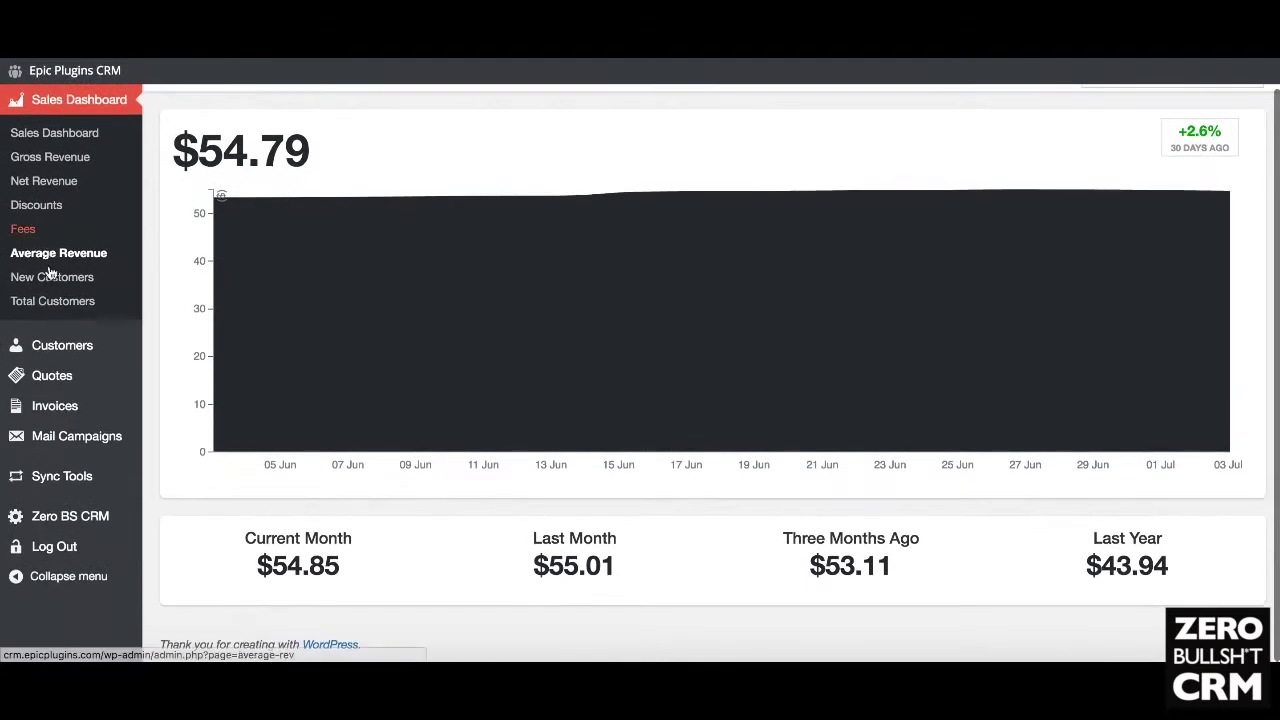
Step: Open the New Customers report showing 36 new customers, down 8.3%, and scroll it
{"action": "left_click", "coordinate": [53, 279]}
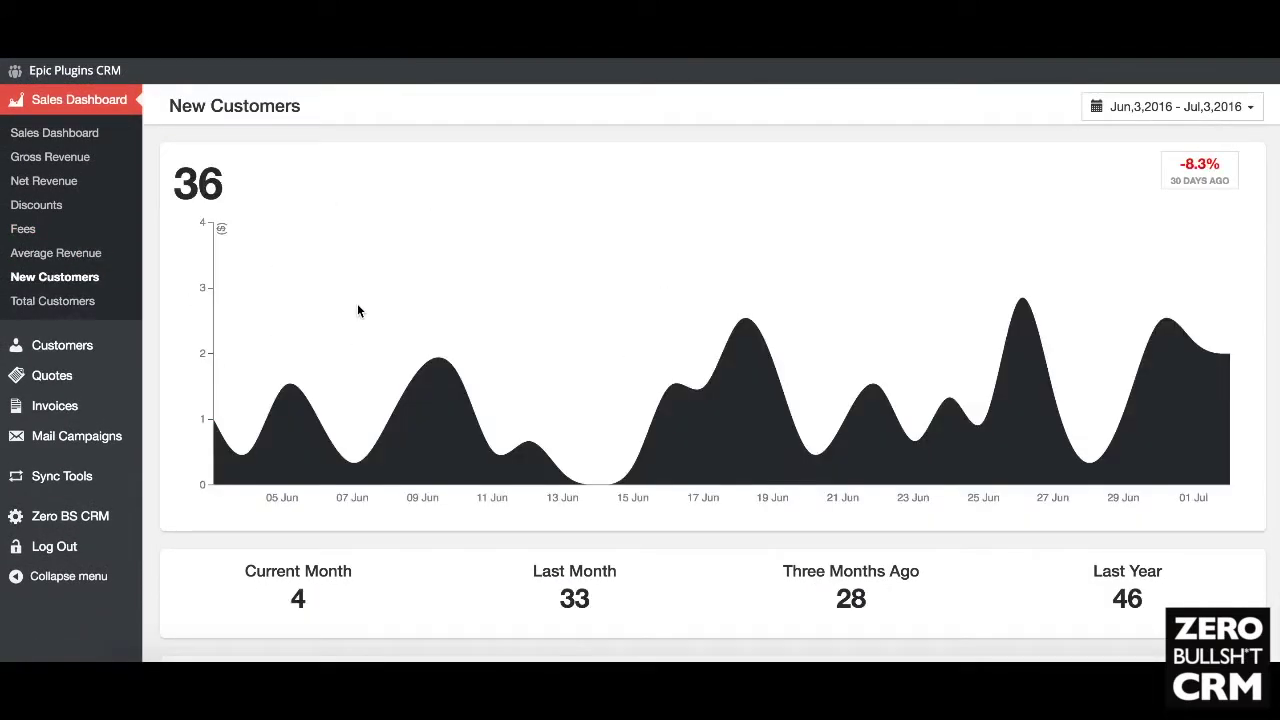
{"action": "scroll", "coordinate": [358, 310], "scroll_direction": "down", "scroll_amount": 5}
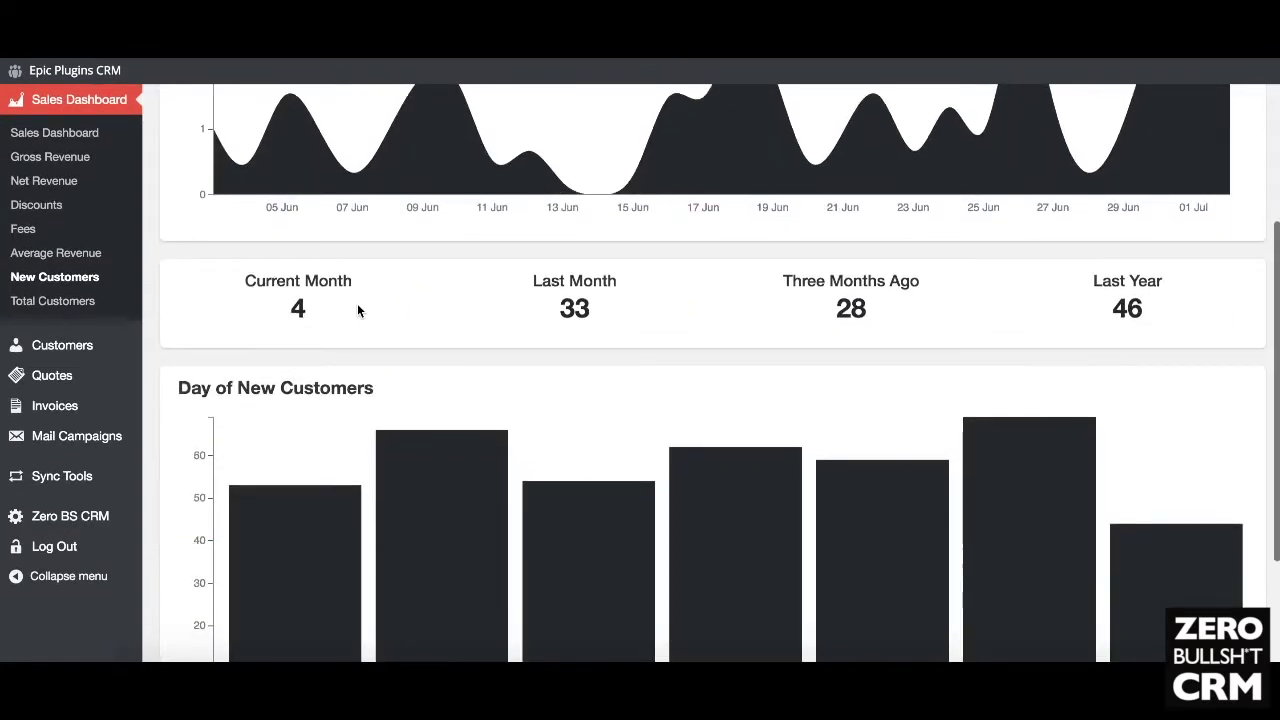
{"action": "scroll", "coordinate": [358, 310], "scroll_direction": "up", "scroll_amount": 5}
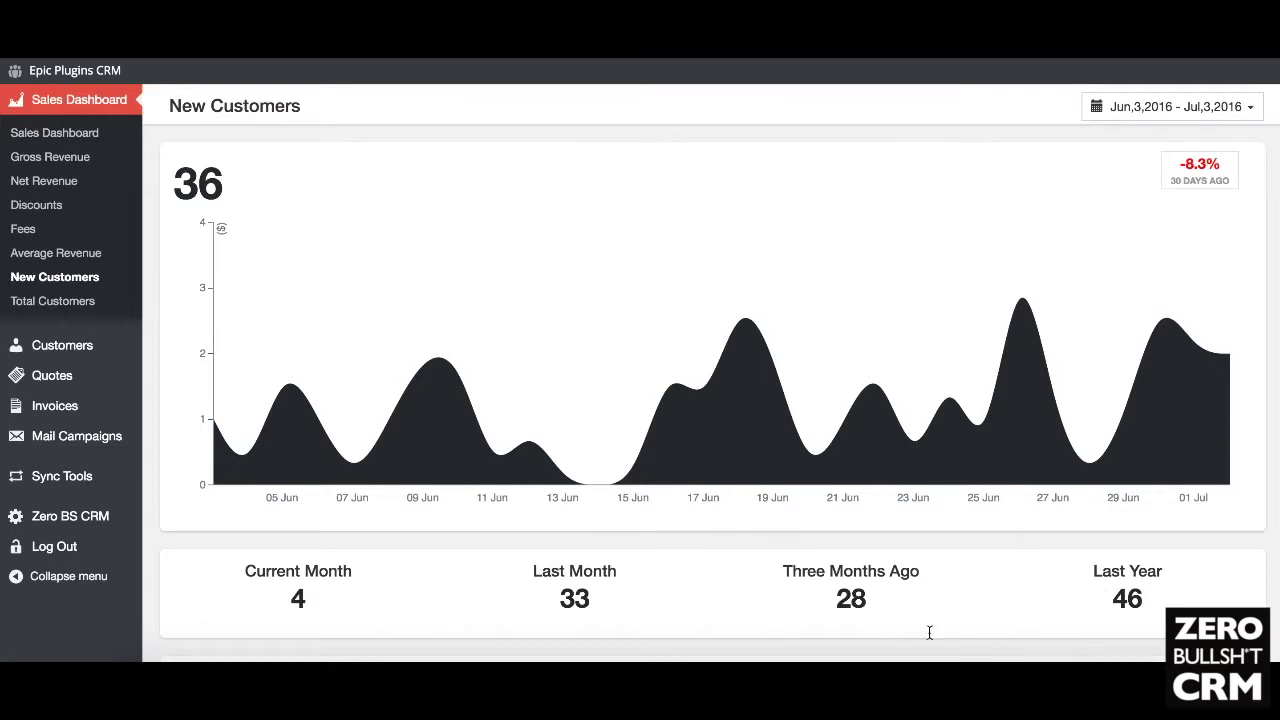
Step: Set the New Customers report to Latest Month, then Prior Month, and view the Day of New Customers chart
{"action": "left_click", "coordinate": [1197, 110]}
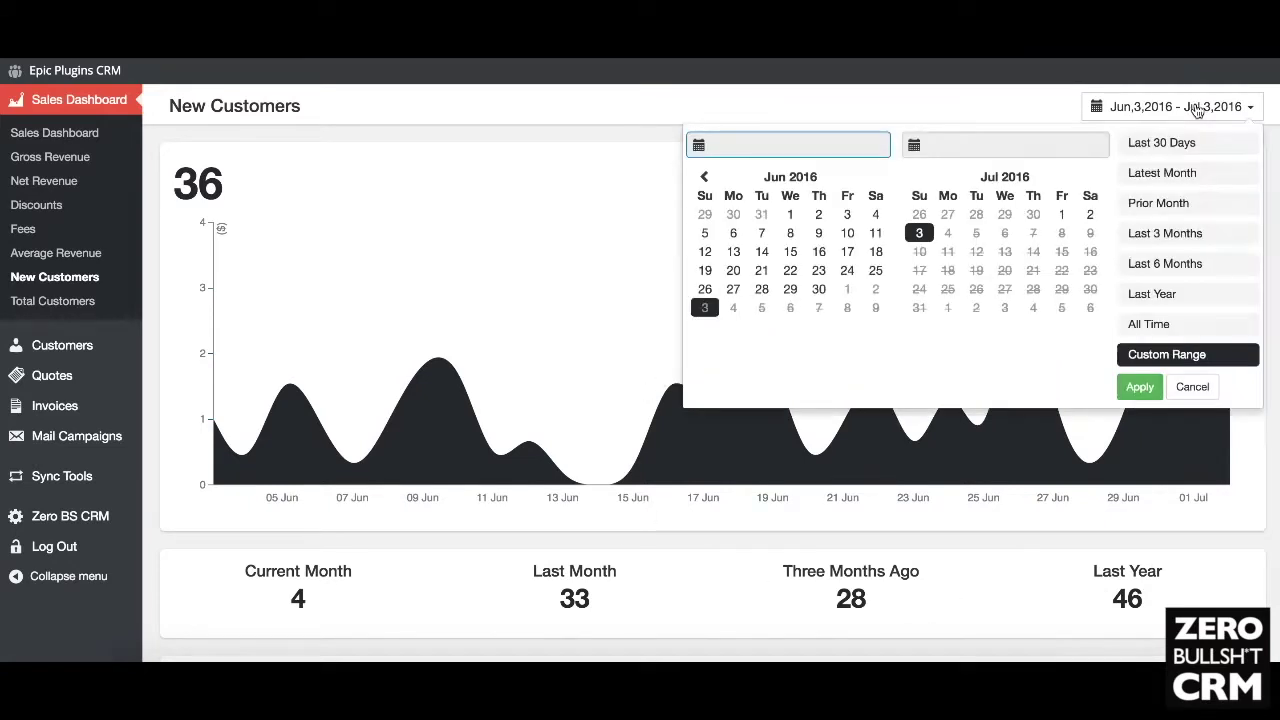
{"action": "left_click", "coordinate": [1188, 172]}
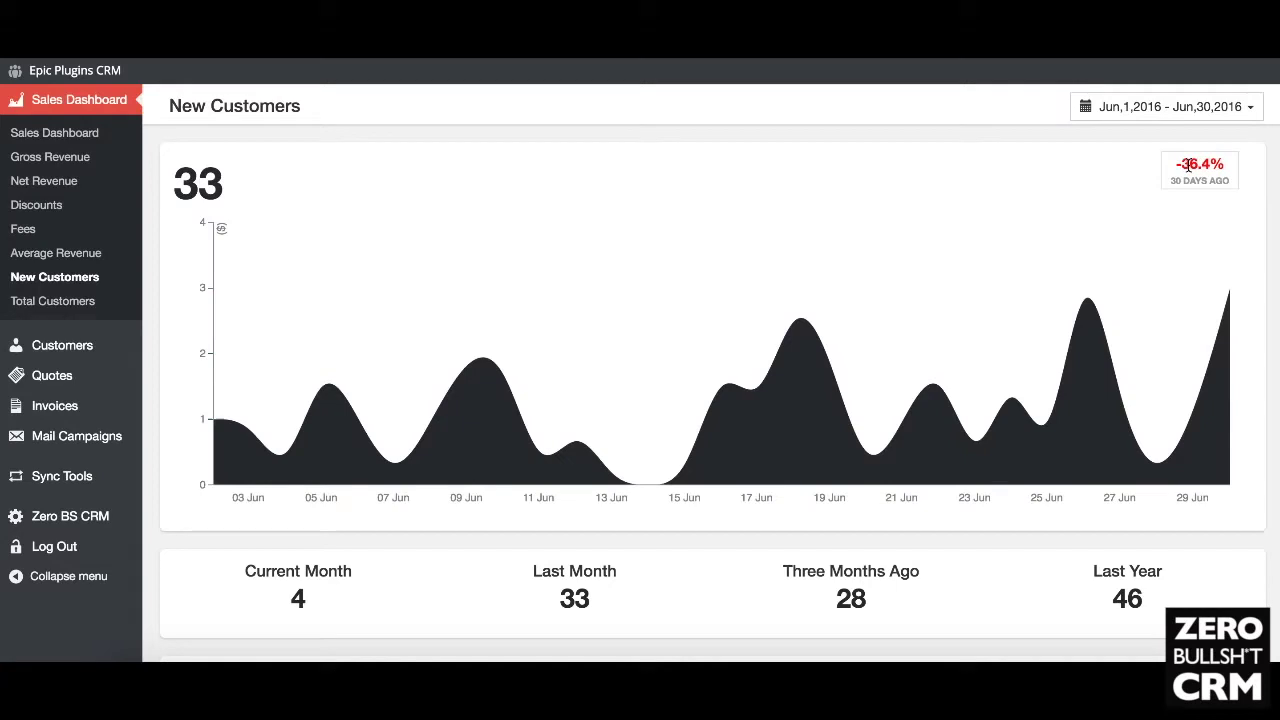
{"action": "left_click", "coordinate": [1209, 115]}
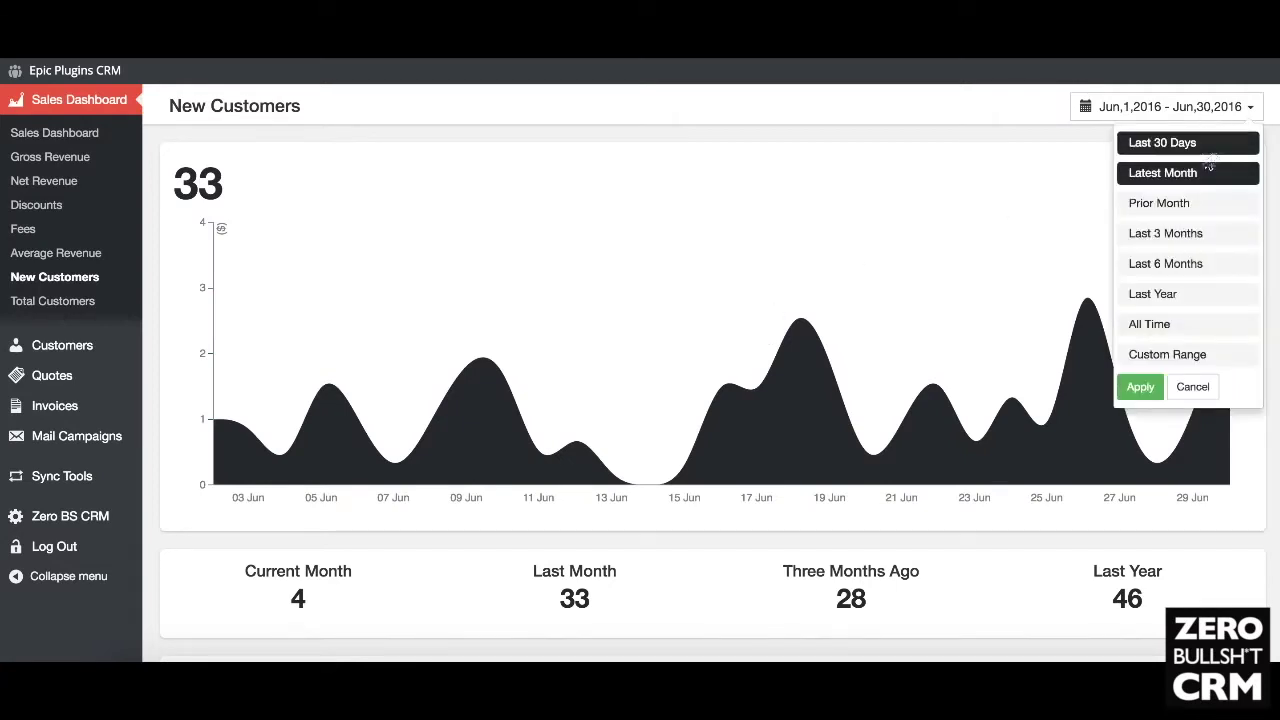
{"action": "left_click", "coordinate": [1209, 205]}
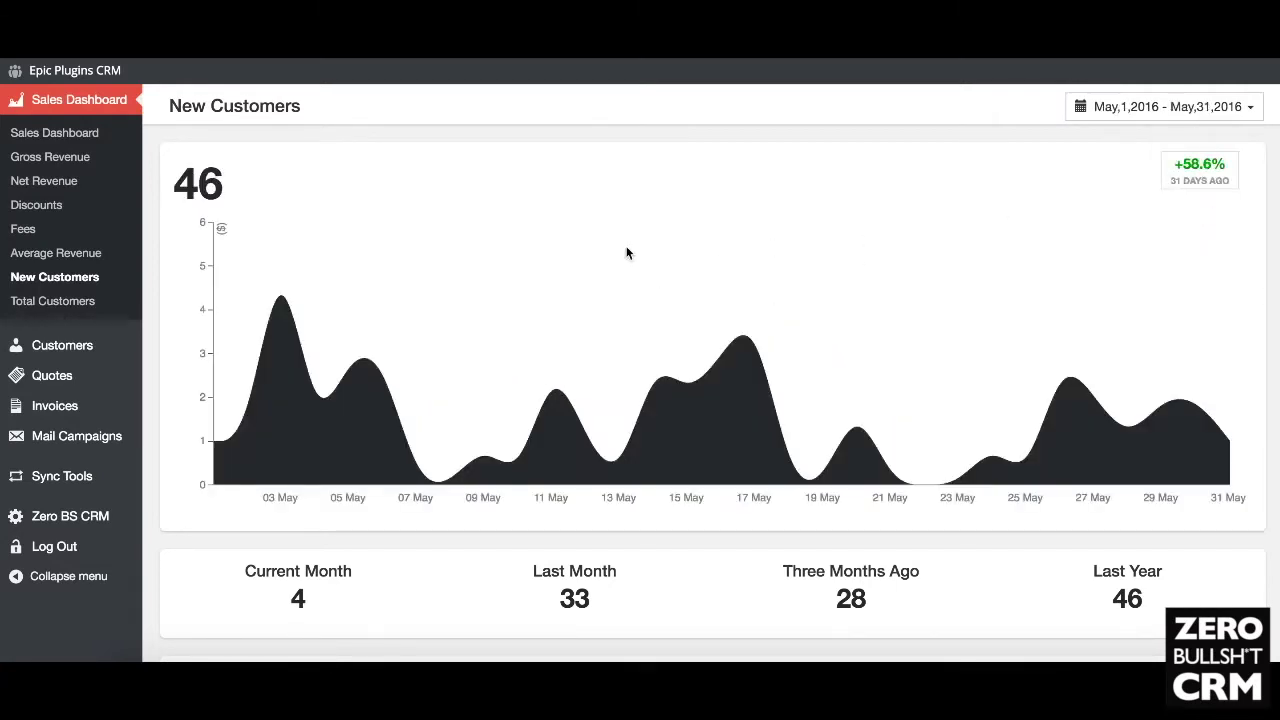
{"action": "scroll", "coordinate": [670, 300], "scroll_direction": "down", "scroll_amount": 5}
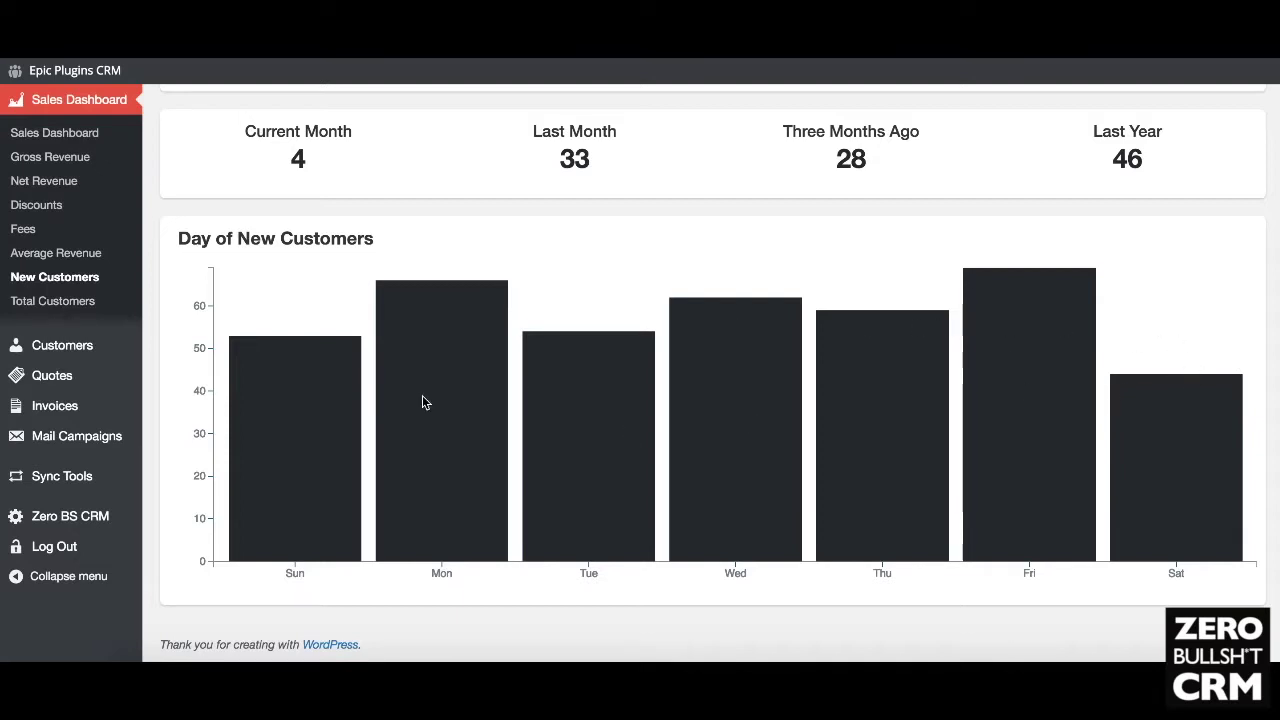
Step: Open the Total Customers report (1825 customers) and review its Customers added per month chart
{"action": "left_click", "coordinate": [56, 301]}
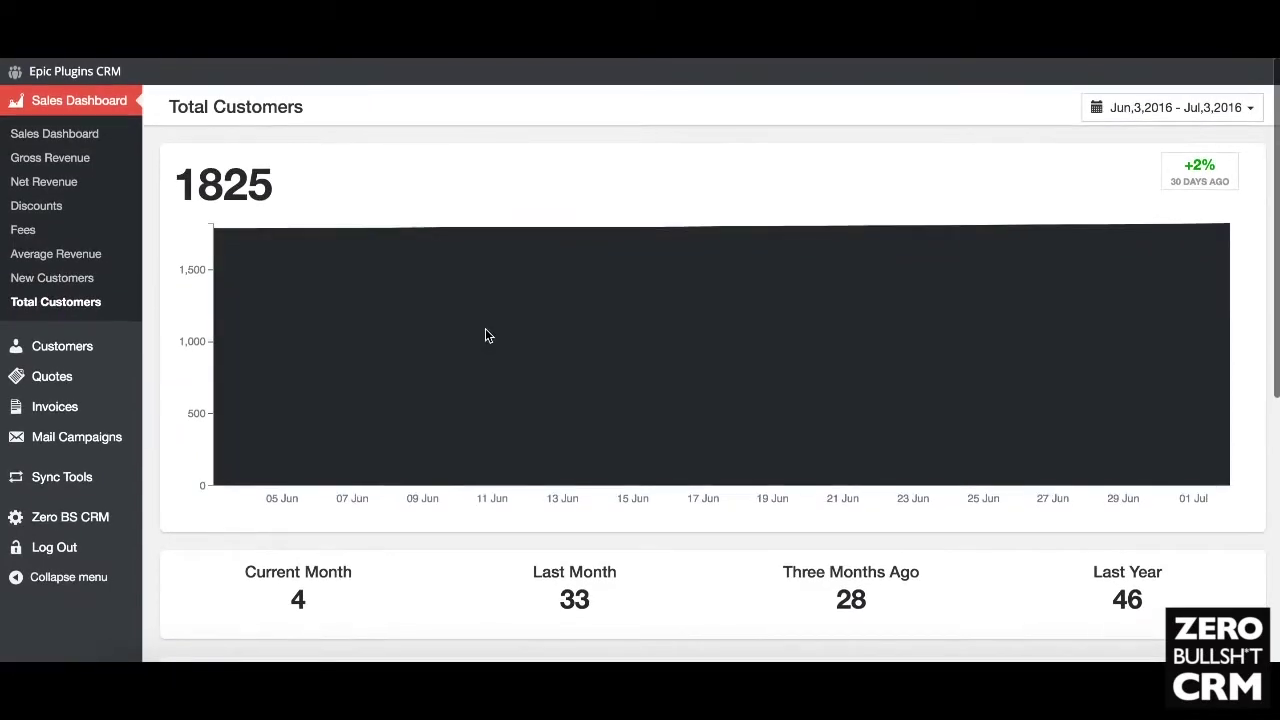
{"action": "scroll", "coordinate": [485, 335], "scroll_direction": "down", "scroll_amount": 5}
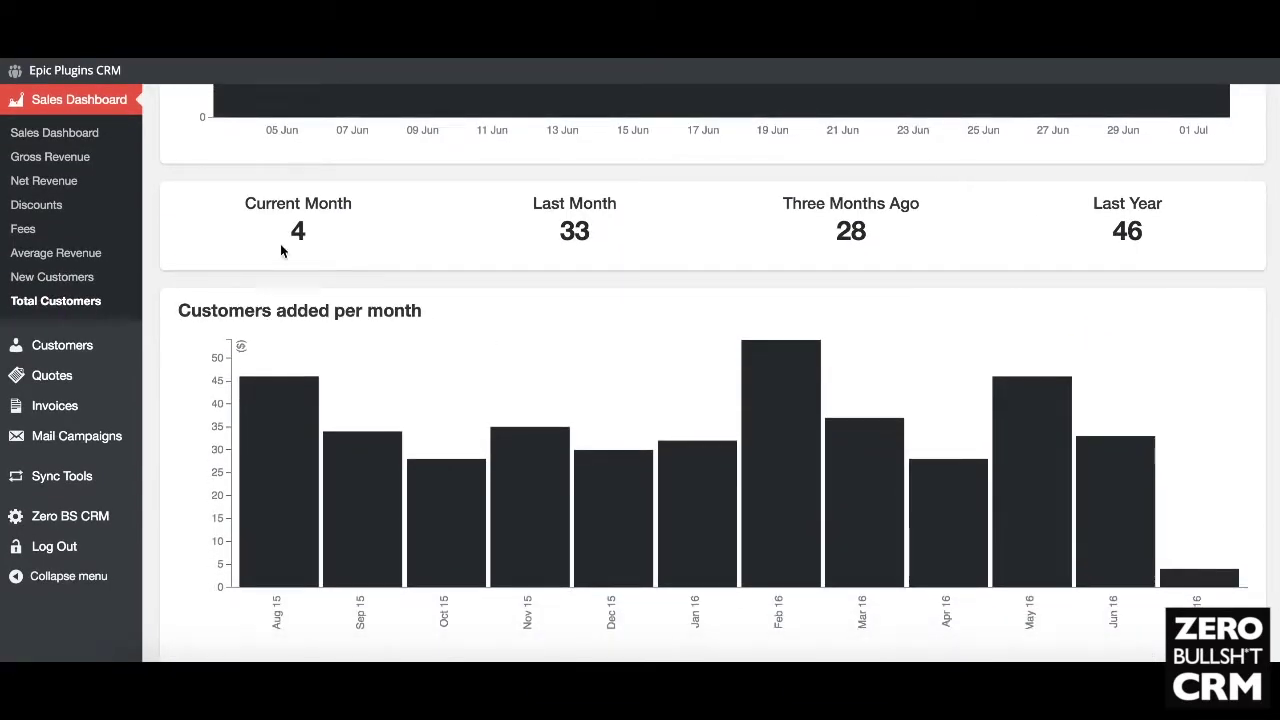
{"action": "scroll", "coordinate": [536, 387], "scroll_direction": "down", "scroll_amount": 1}
{"action": "scroll", "coordinate": [536, 387], "scroll_direction": "down", "scroll_amount": 1}
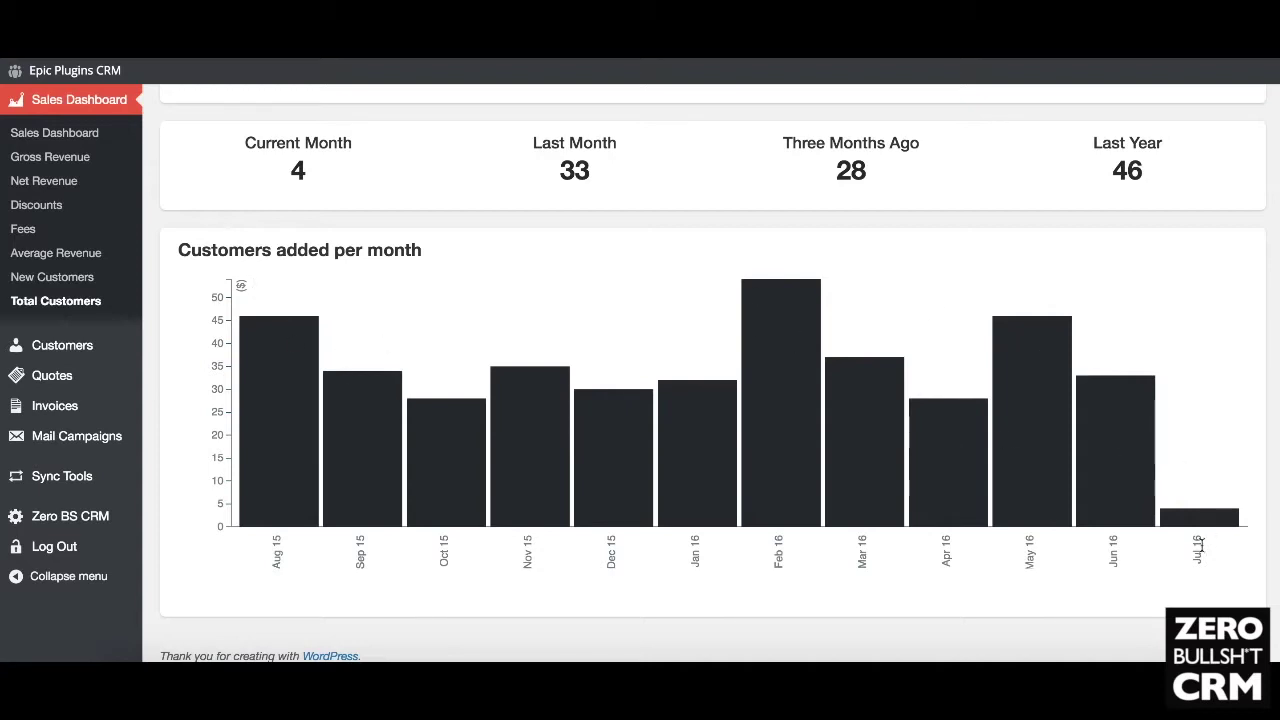
{"action": "scroll", "coordinate": [815, 390], "scroll_direction": "up", "scroll_amount": 3}
{"action": "scroll", "coordinate": [814, 398], "scroll_direction": "down", "scroll_amount": 3}
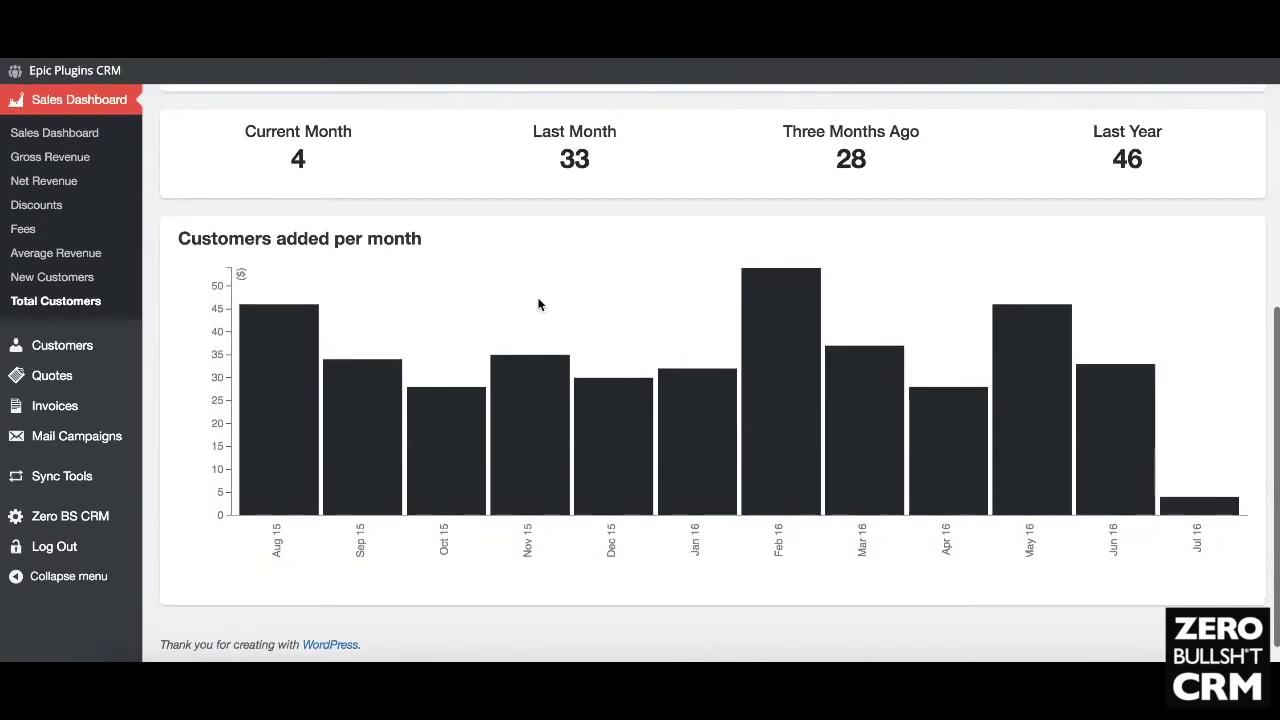
{"action": "scroll", "coordinate": [537, 303], "scroll_direction": "up", "scroll_amount": 5}
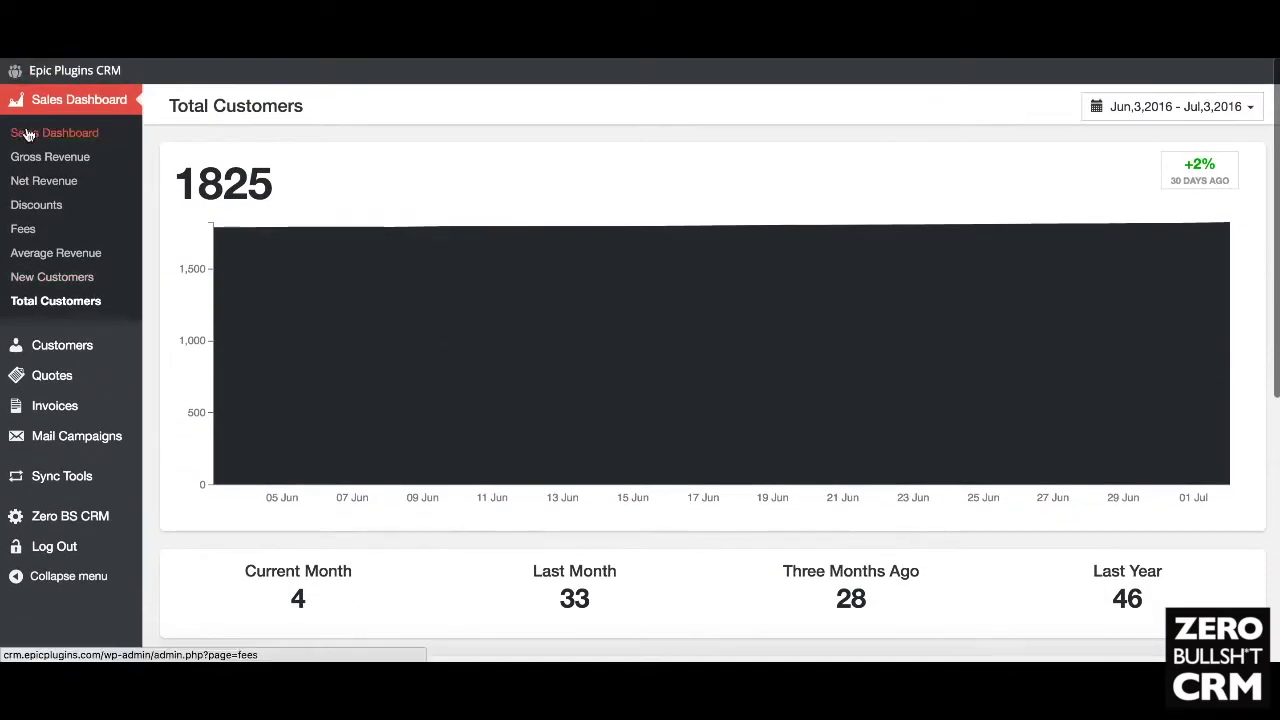
Step: Return to the Sales Dashboard, keep the Jun 3–Jul 3 2016 range unchanged, and review its revenue cards
{"action": "left_click", "coordinate": [50, 132]}
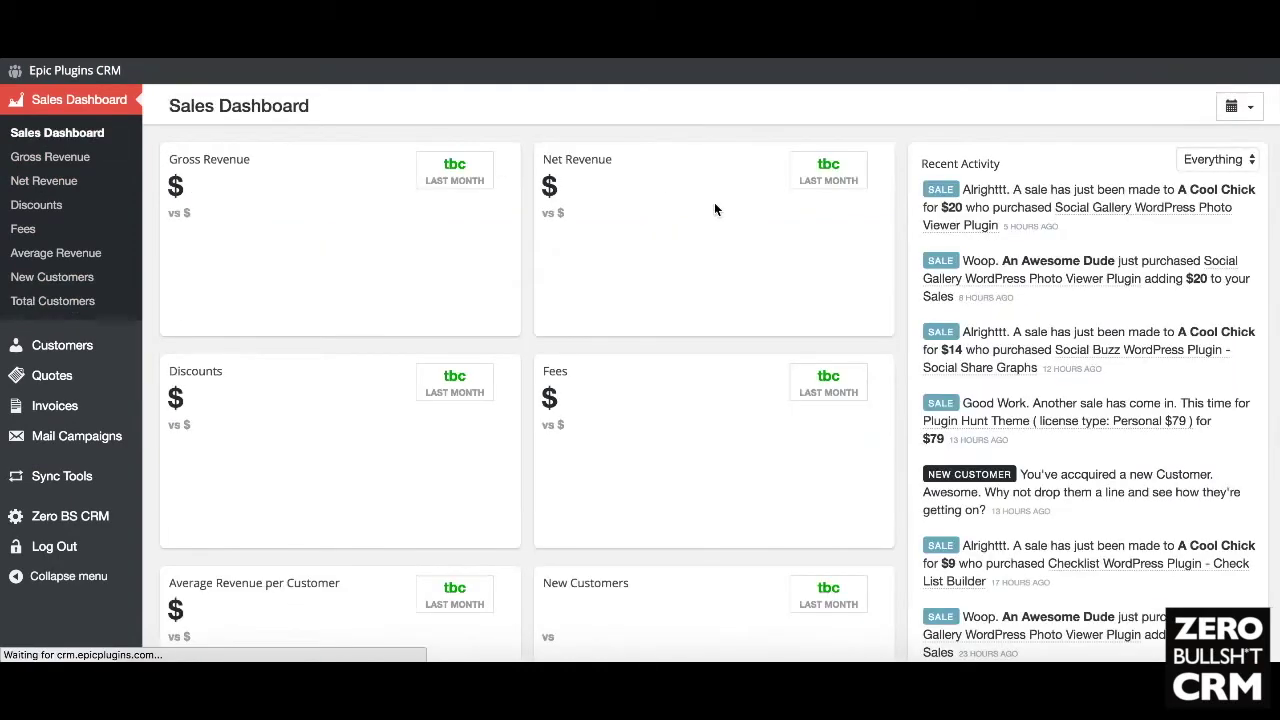
{"action": "scroll", "coordinate": [522, 246], "scroll_direction": "down", "scroll_amount": 6}
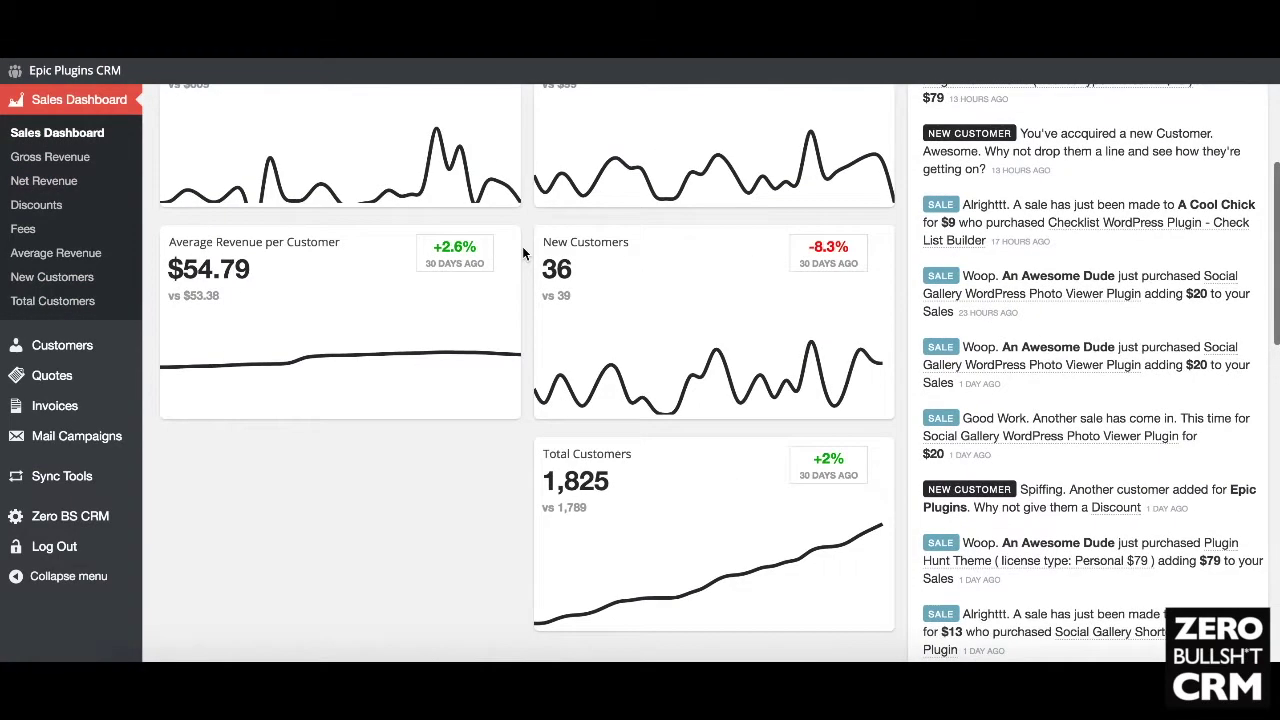
{"action": "scroll", "coordinate": [522, 246], "scroll_direction": "up", "scroll_amount": 6}
{"action": "scroll", "coordinate": [522, 248], "scroll_direction": "up", "scroll_amount": 1}
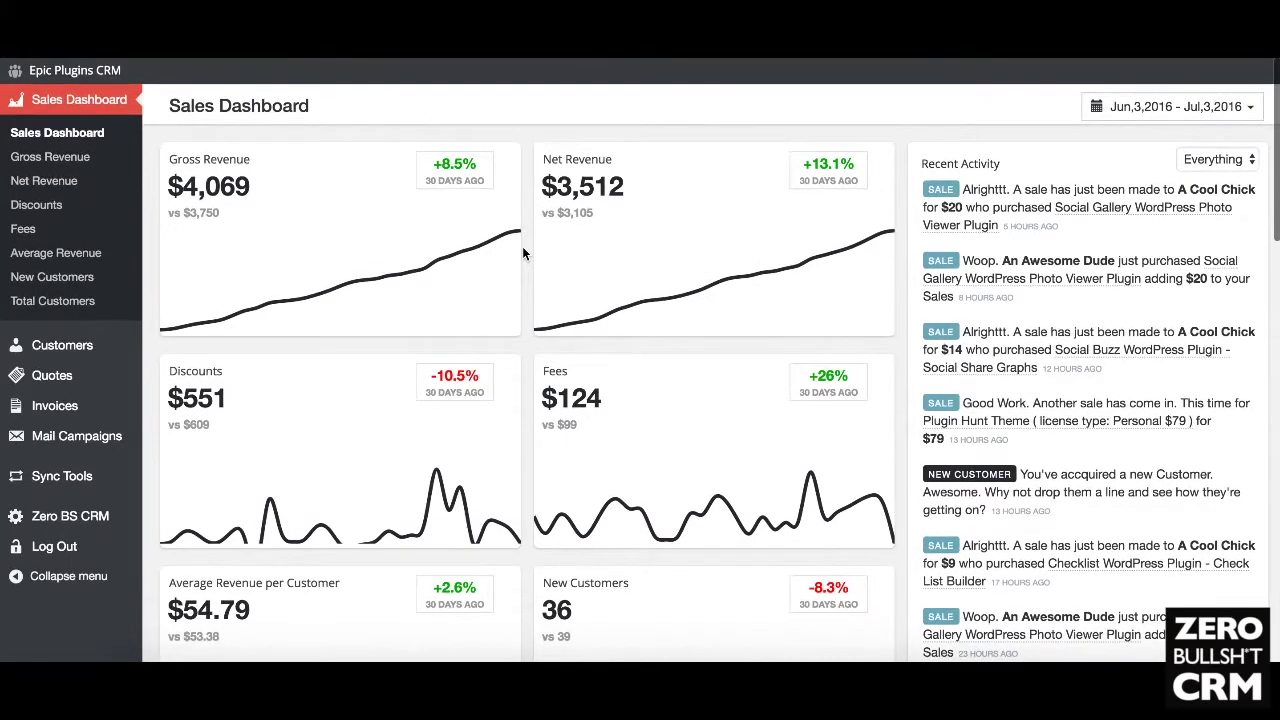
{"action": "left_click", "coordinate": [1168, 104]}
{"action": "left_click", "coordinate": [899, 99]}
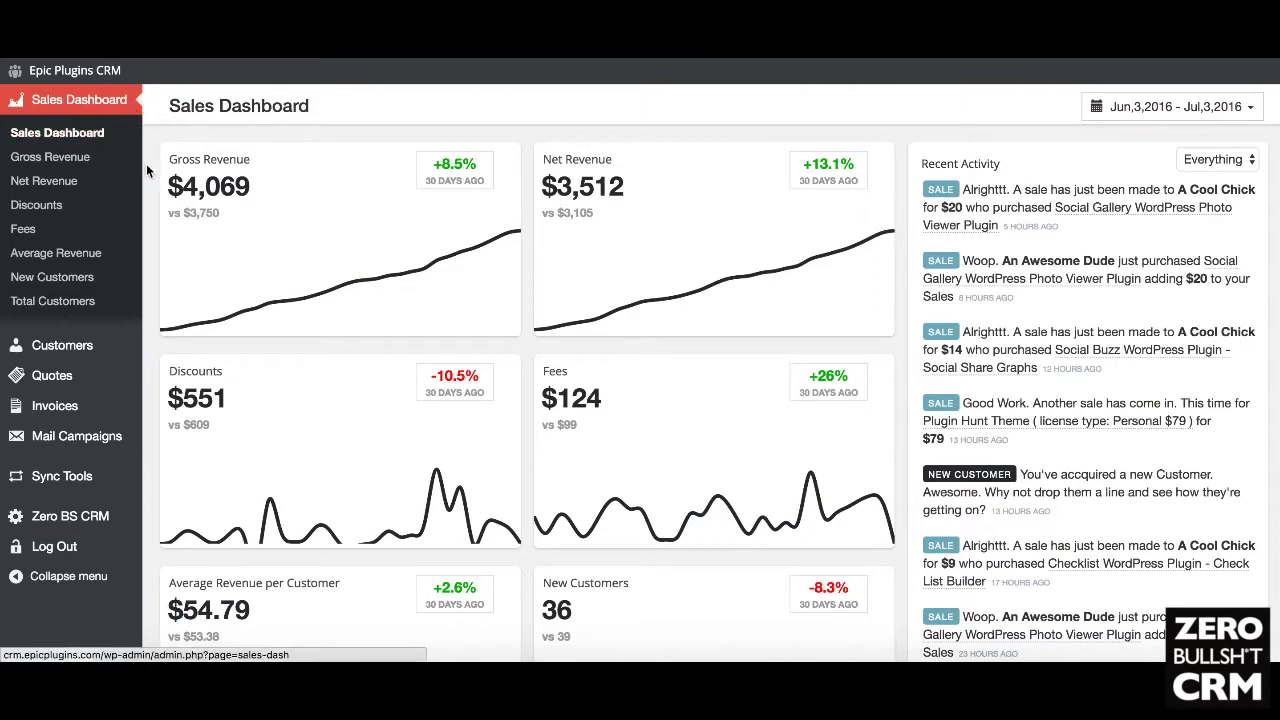
{"action": "scroll", "coordinate": [151, 200], "scroll_direction": "down", "scroll_amount": 1}
{"action": "scroll", "coordinate": [151, 203], "scroll_direction": "down", "scroll_amount": 5}
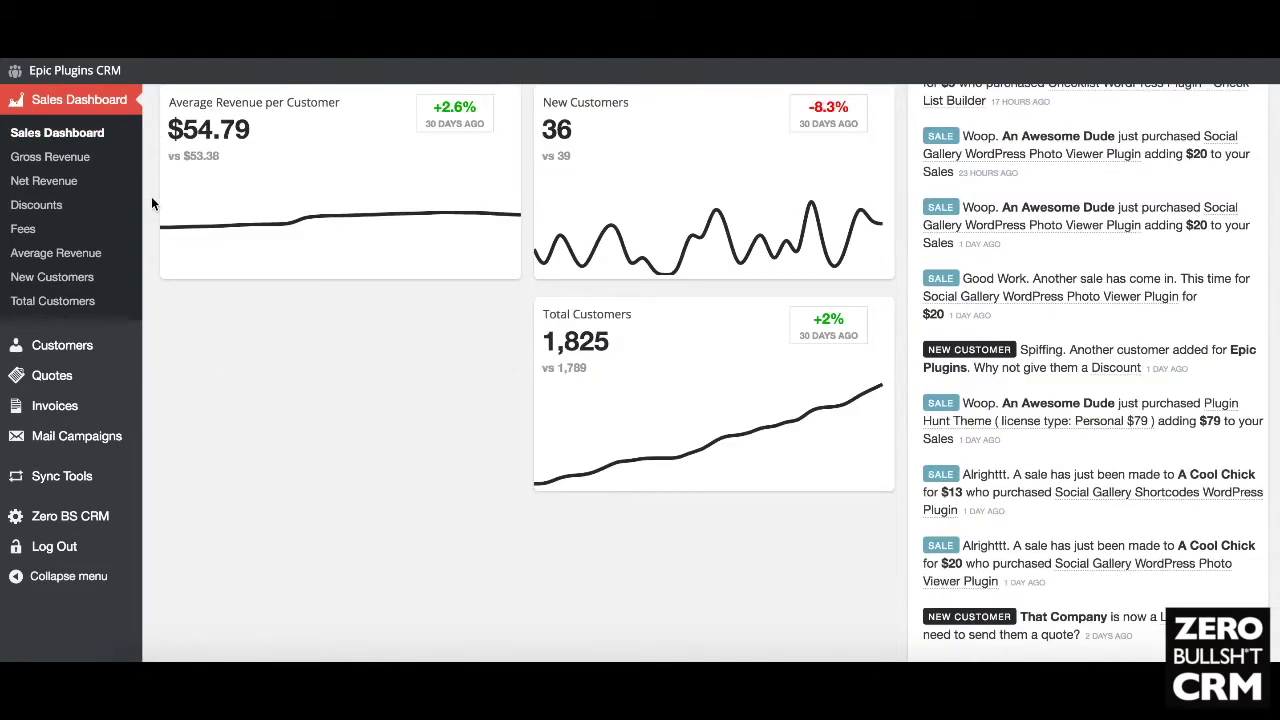
{"action": "scroll", "coordinate": [182, 367], "scroll_direction": "up", "scroll_amount": 5}
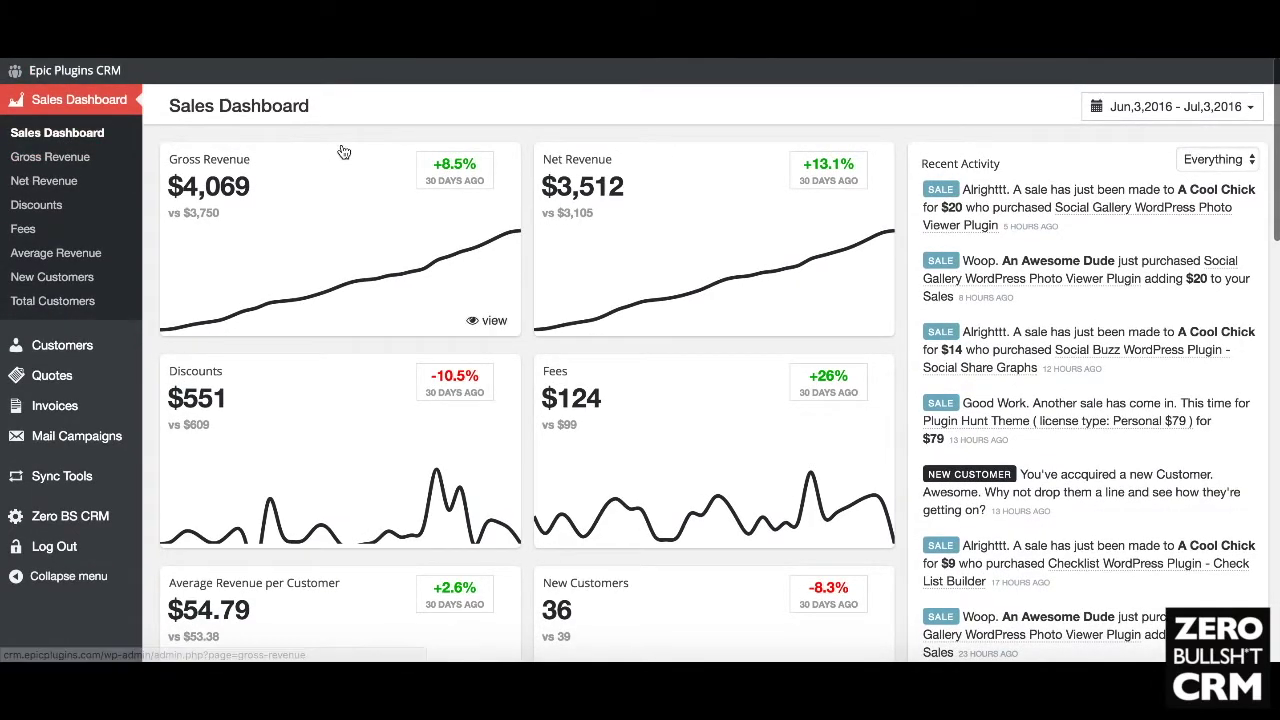
Step: Open Manage Customers to list all 1,825 customers across 183 pages
{"action": "left_click", "coordinate": [80, 350]}
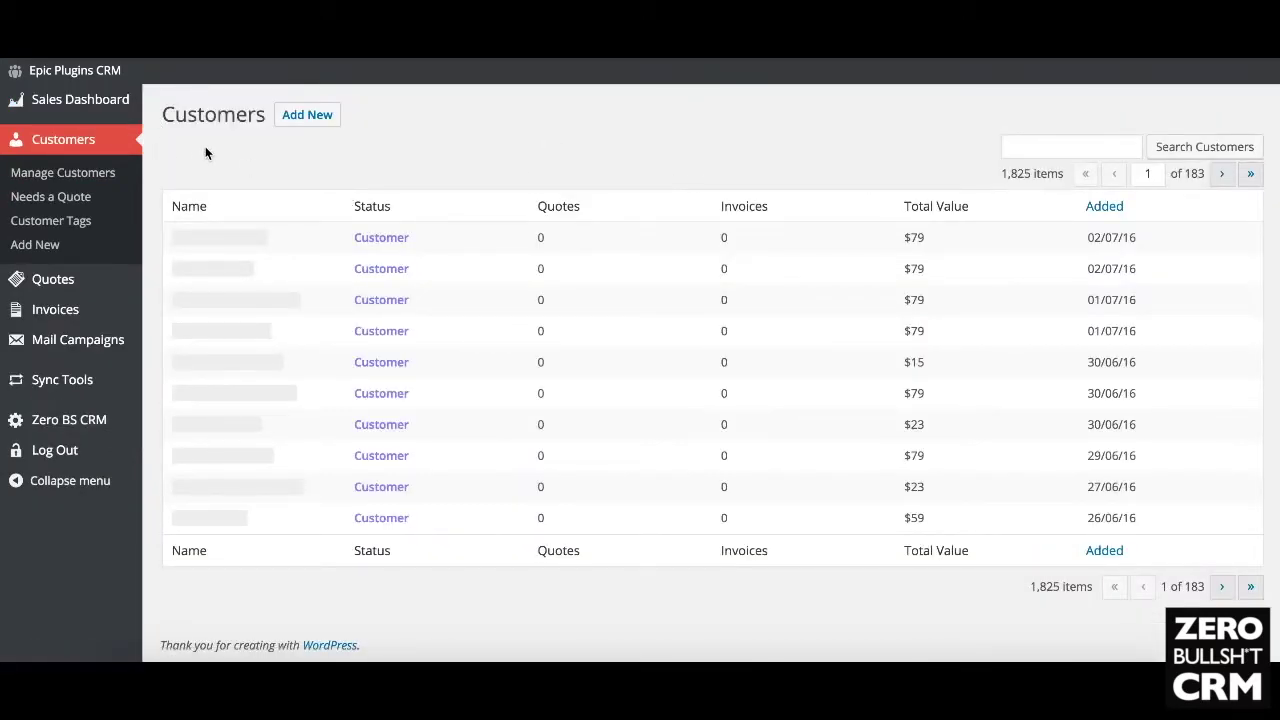
{"action": "mouse_move", "coordinate": [58, 390]}
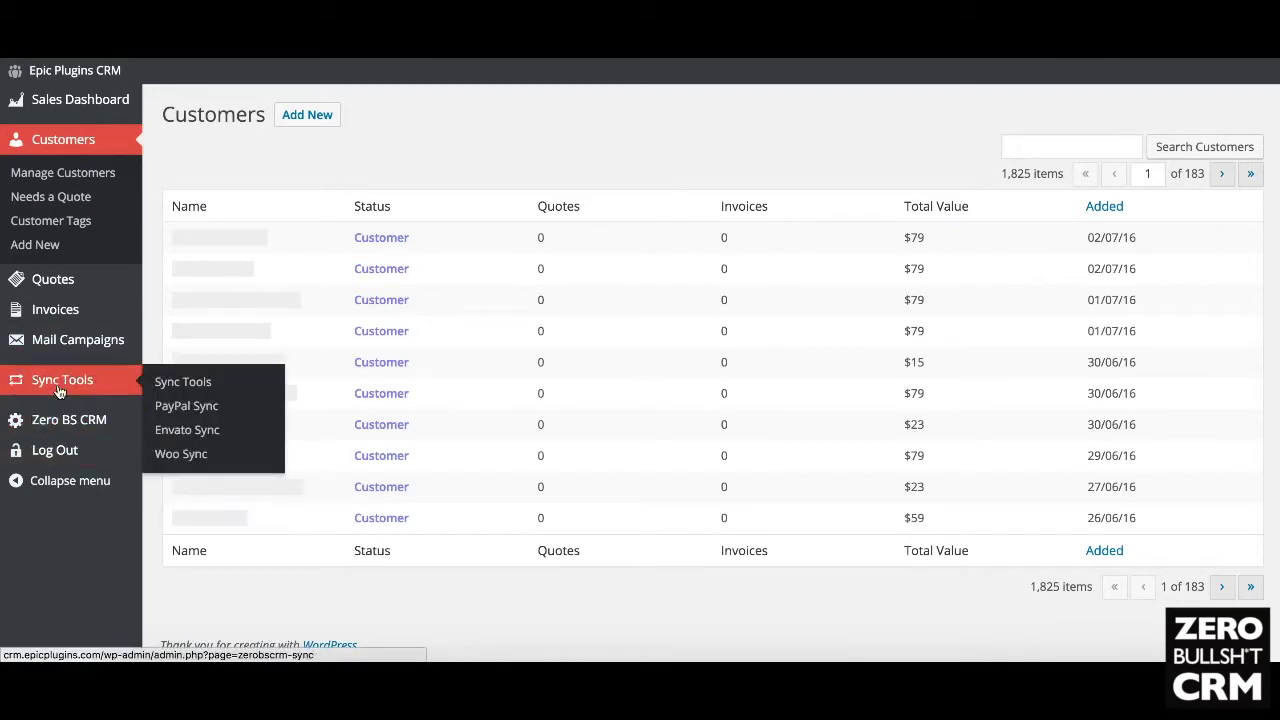
{"action": "mouse_move", "coordinate": [60, 422]}
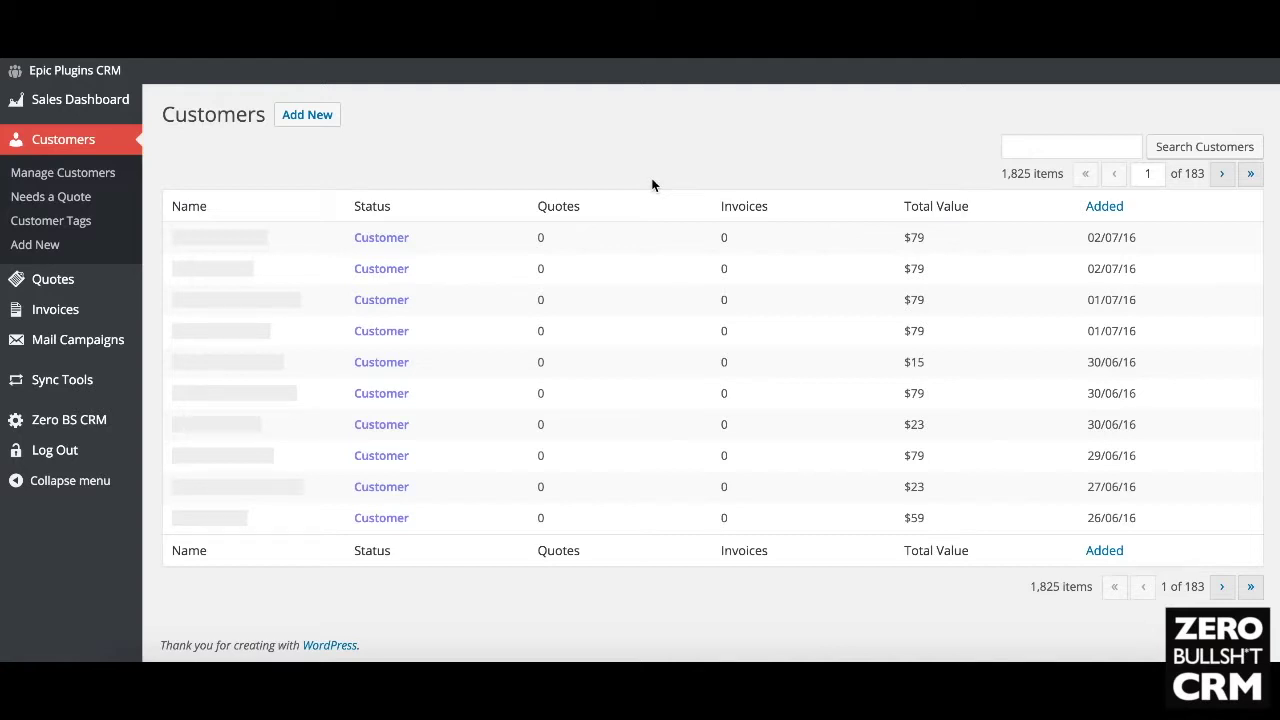
{"action": "left_click", "coordinate": [318, 116]}
{"action": "mouse_move", "coordinate": [96, 110]}
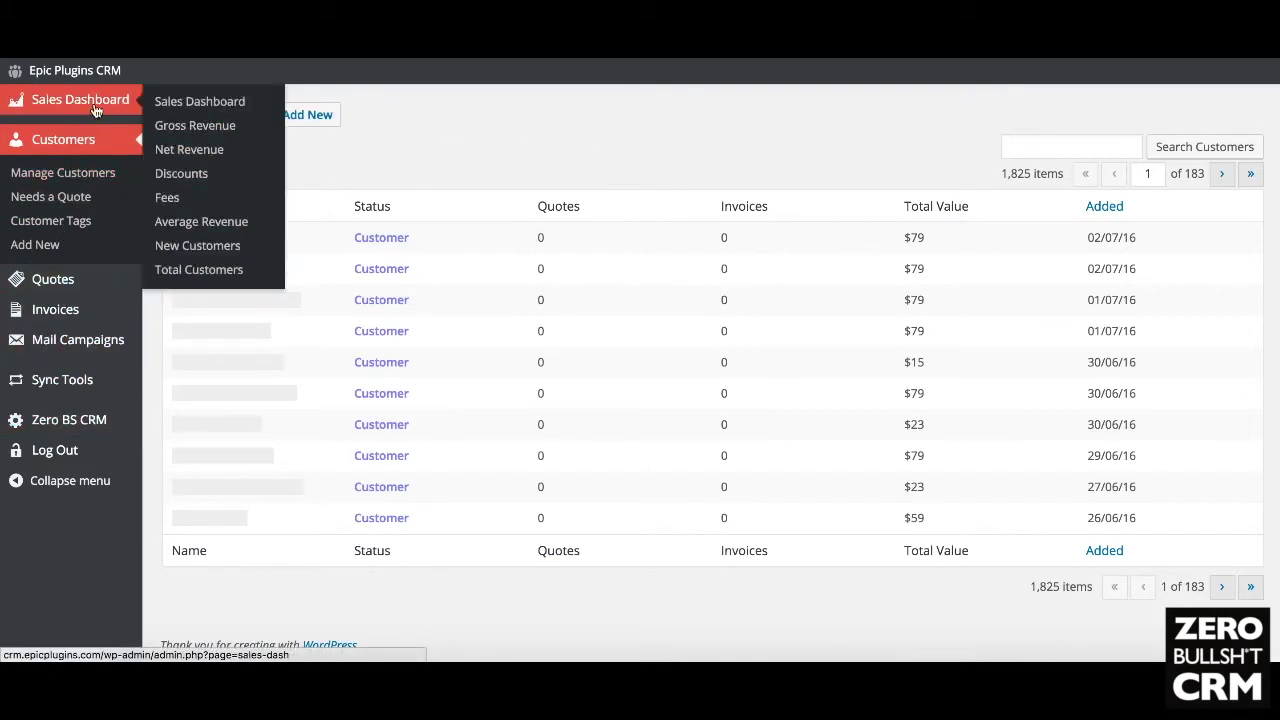
Step: Go back to the Sales Dashboard showing Gross Revenue $4,069 and Net Revenue $3,512
{"action": "left_click", "coordinate": [96, 110]}
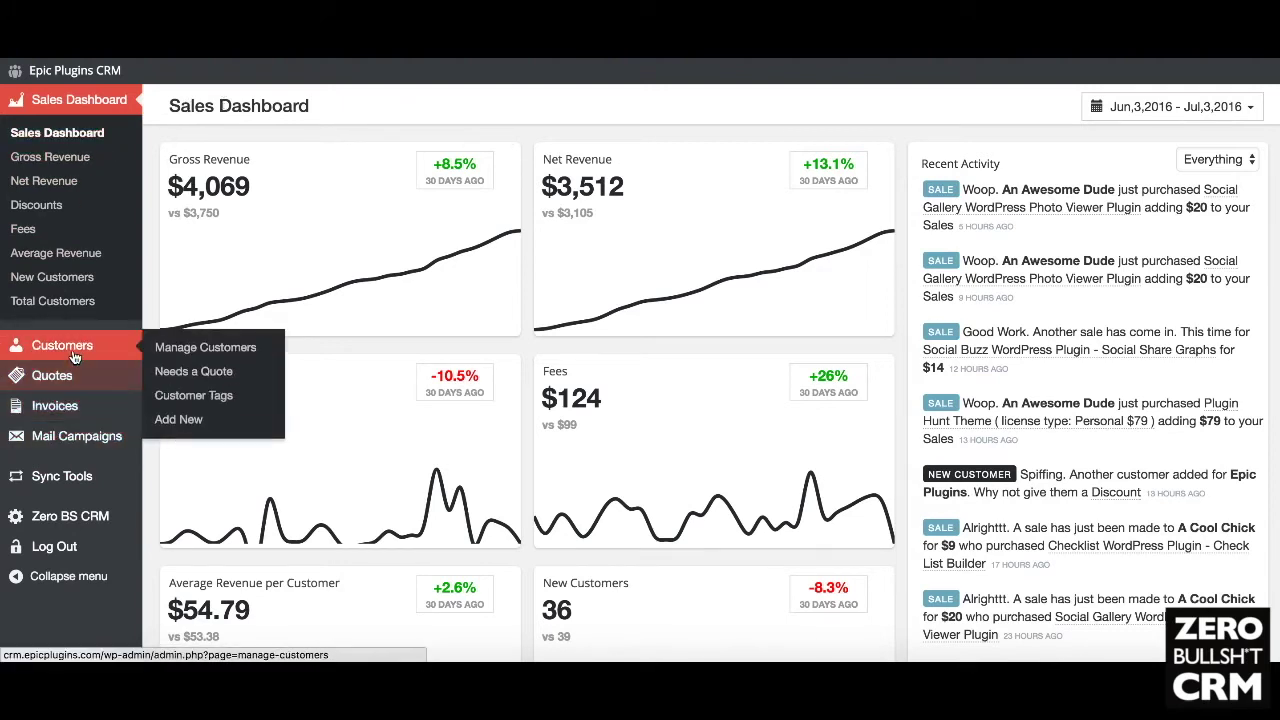
{"action": "mouse_move", "coordinate": [77, 410]}
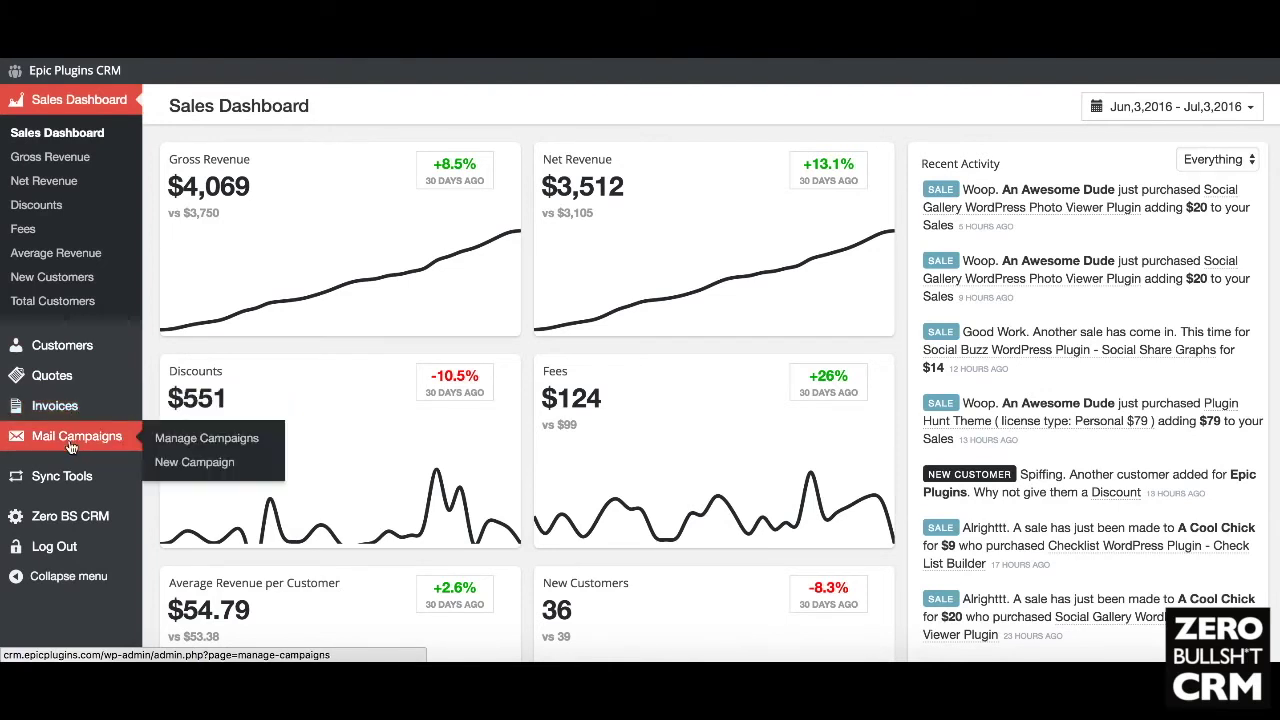
{"action": "mouse_move", "coordinate": [60, 478]}
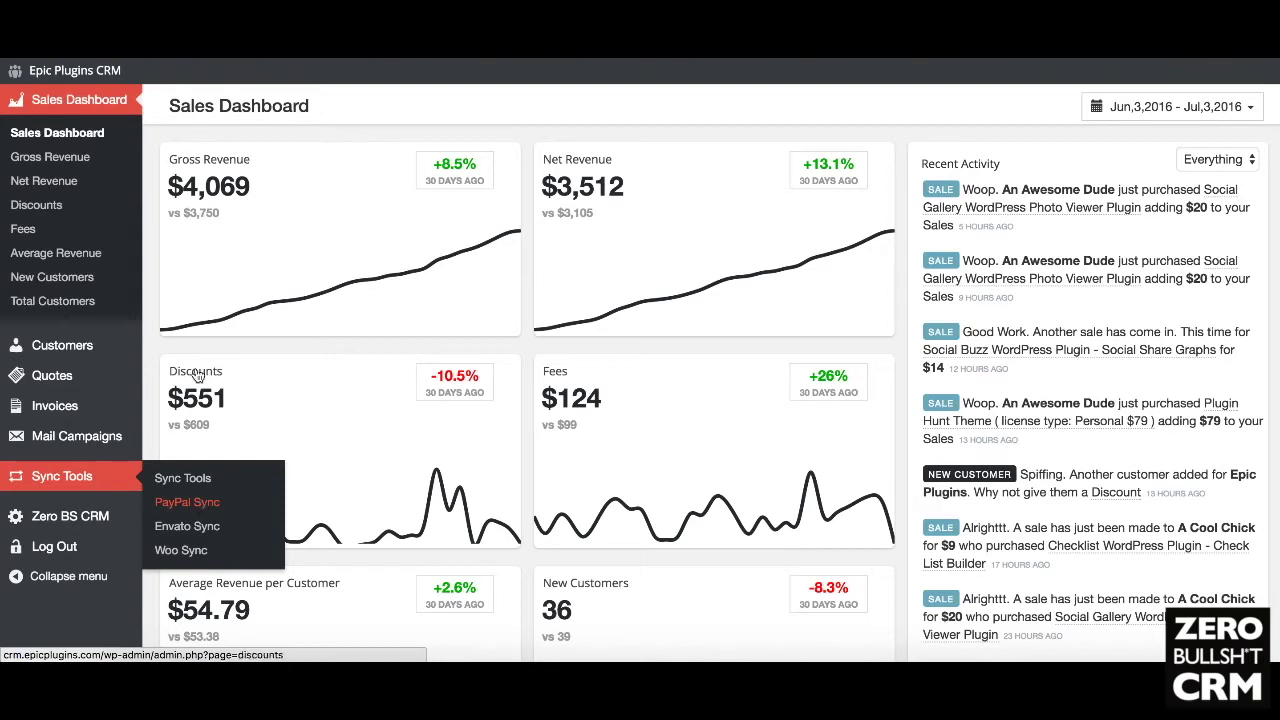
{"action": "scroll", "coordinate": [535, 343], "scroll_direction": "down", "scroll_amount": 2}
{"action": "scroll", "coordinate": [535, 343], "scroll_direction": "up", "scroll_amount": 2}
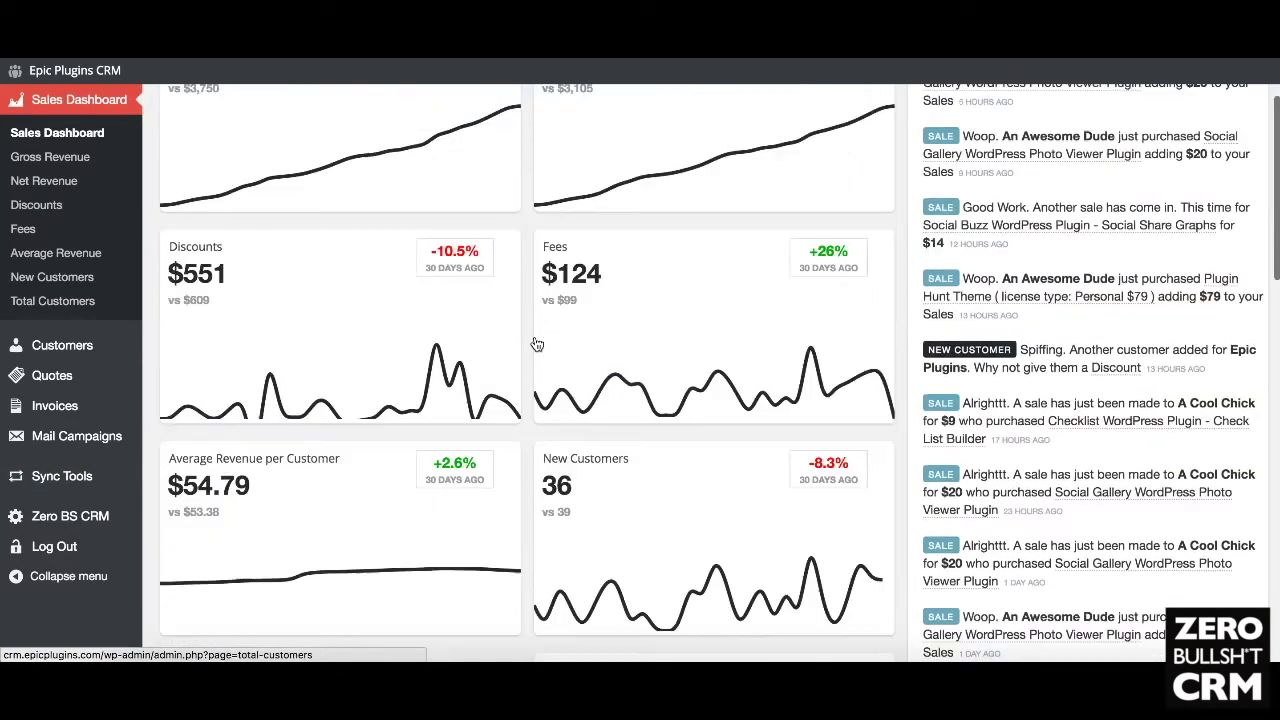